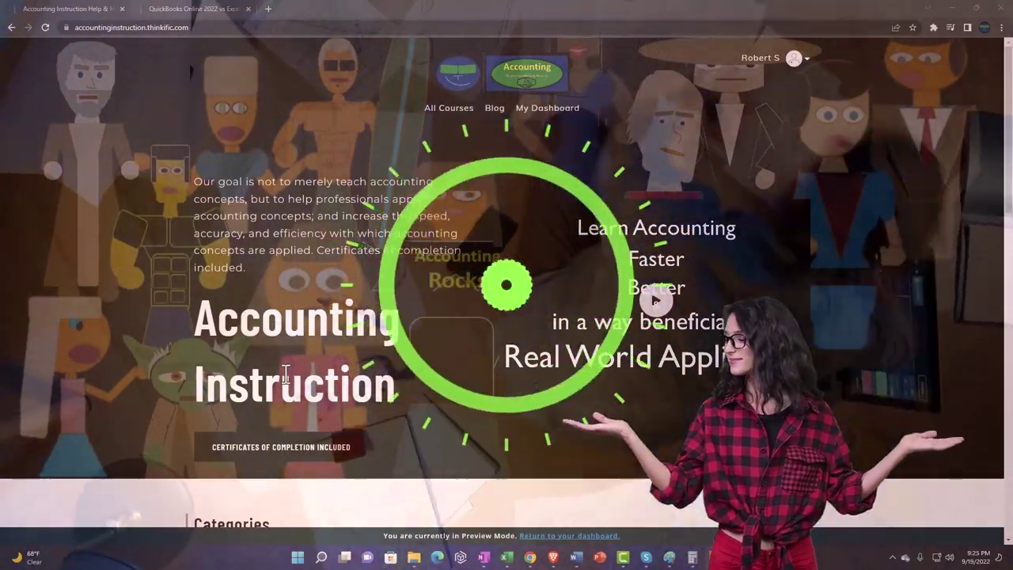
# Browse the course categories and view the lesson sections of the QuickBooks Online 2022 vs Excel course
pyautogui.scroll(-4, 143, 439)
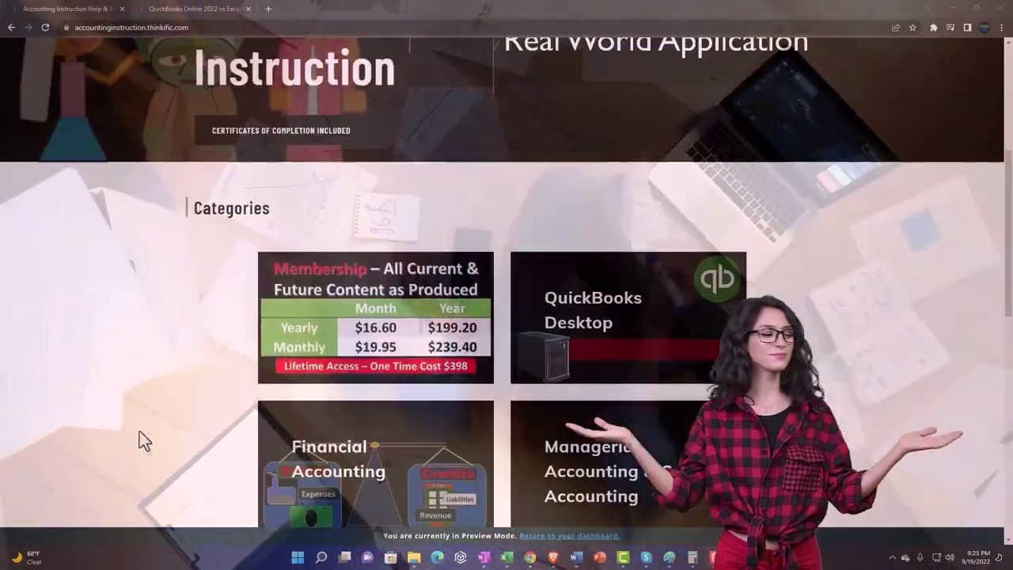
pyautogui.scroll(-3, 139, 431)
pyautogui.scroll(-6, 140, 431)
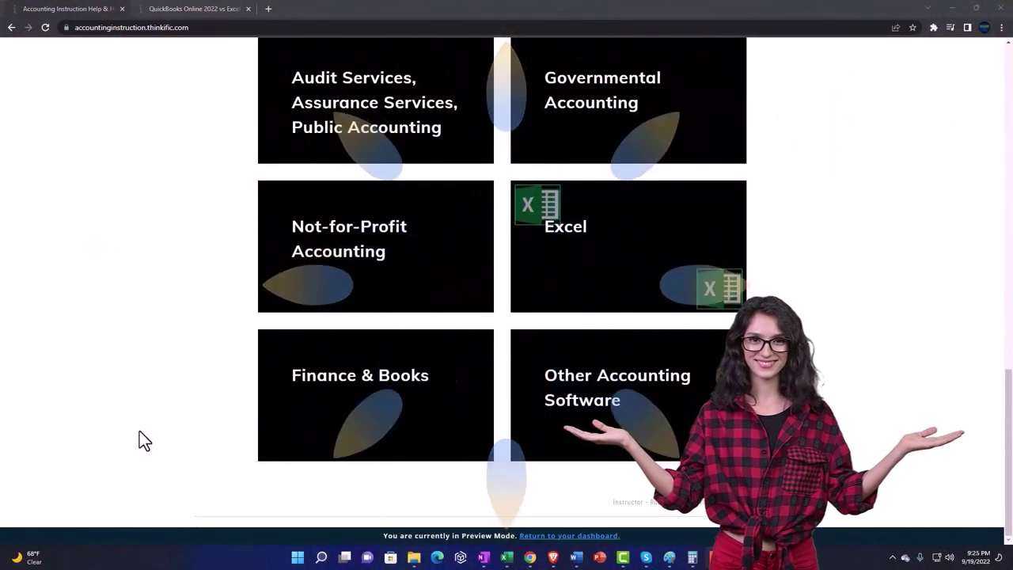
pyautogui.click(181, 8)
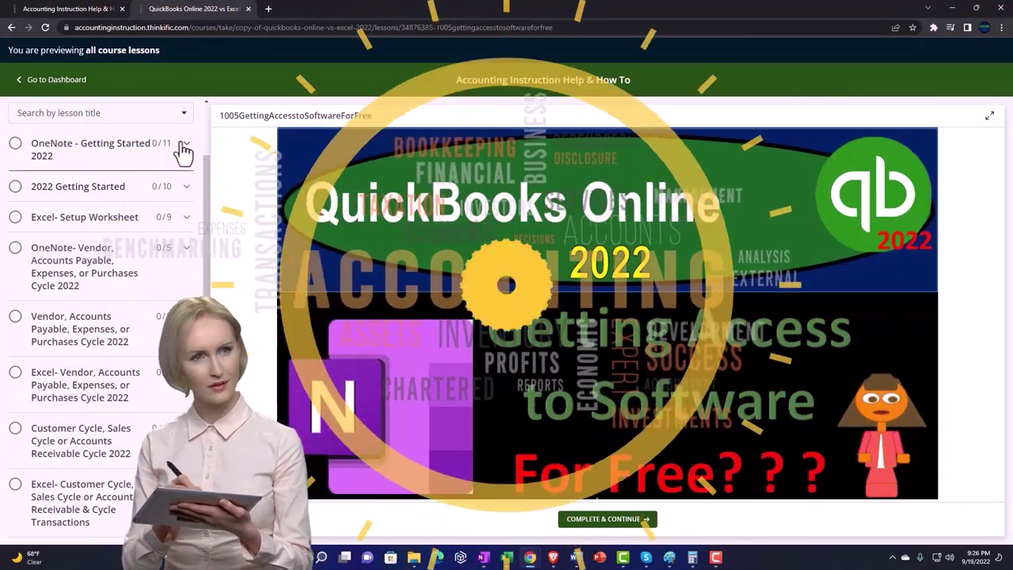
pyautogui.click(183, 148)
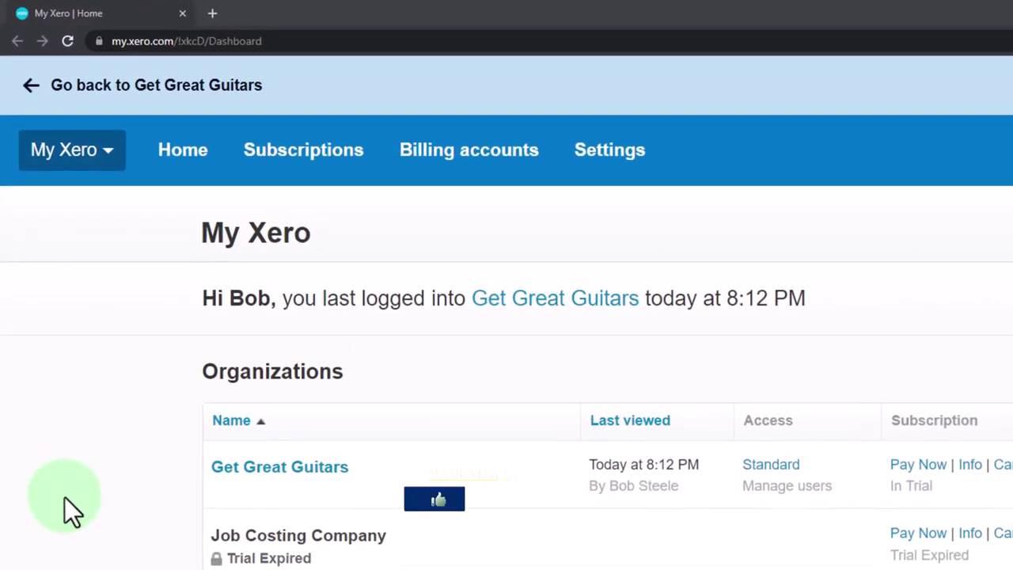
# Open the Get Great Guitars organization in Xero and duplicate its dashboard into two additional browser tabs
pyautogui.click(336, 491)
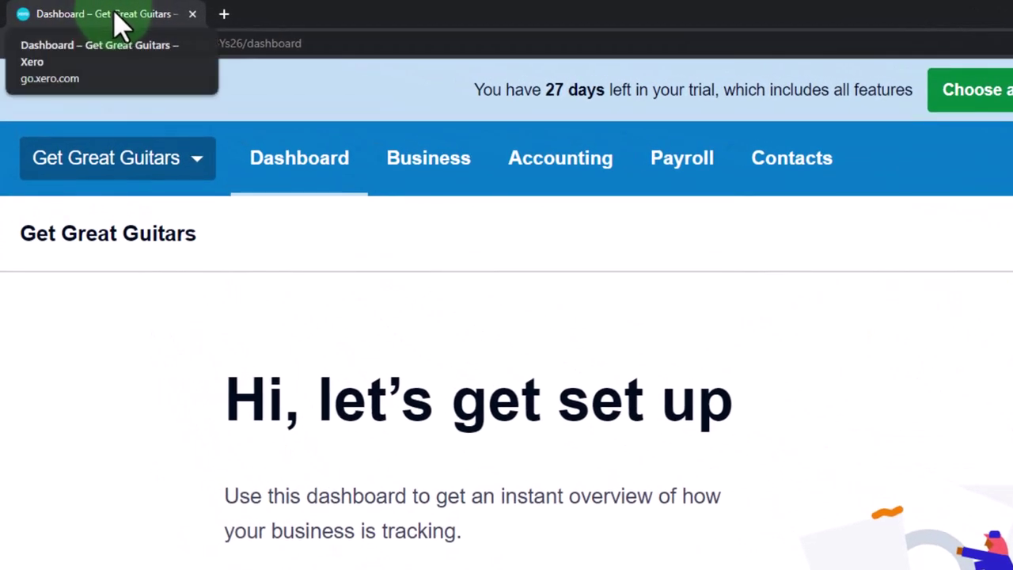
pyautogui.rightClick(115, 18)
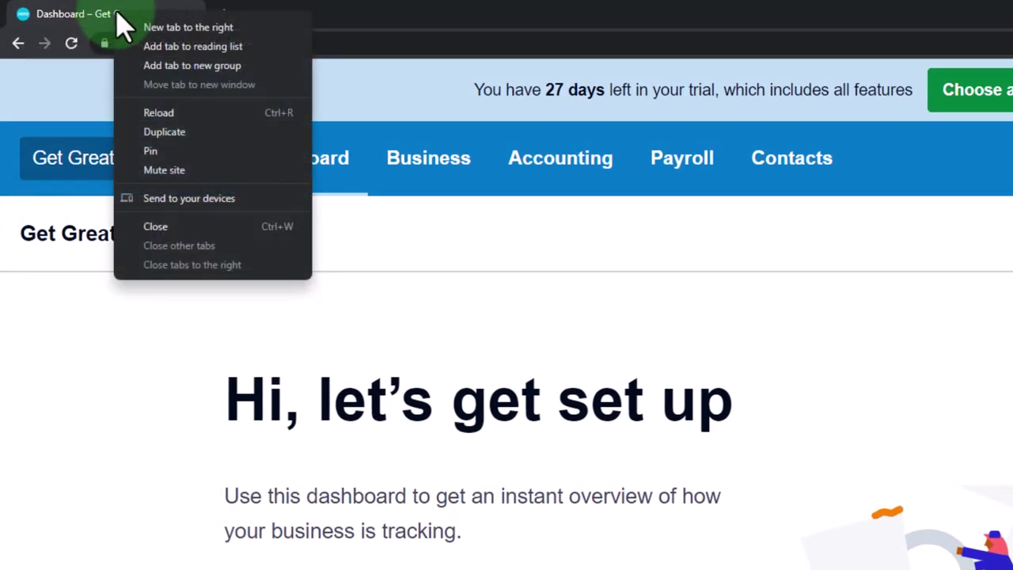
pyautogui.click(156, 135)
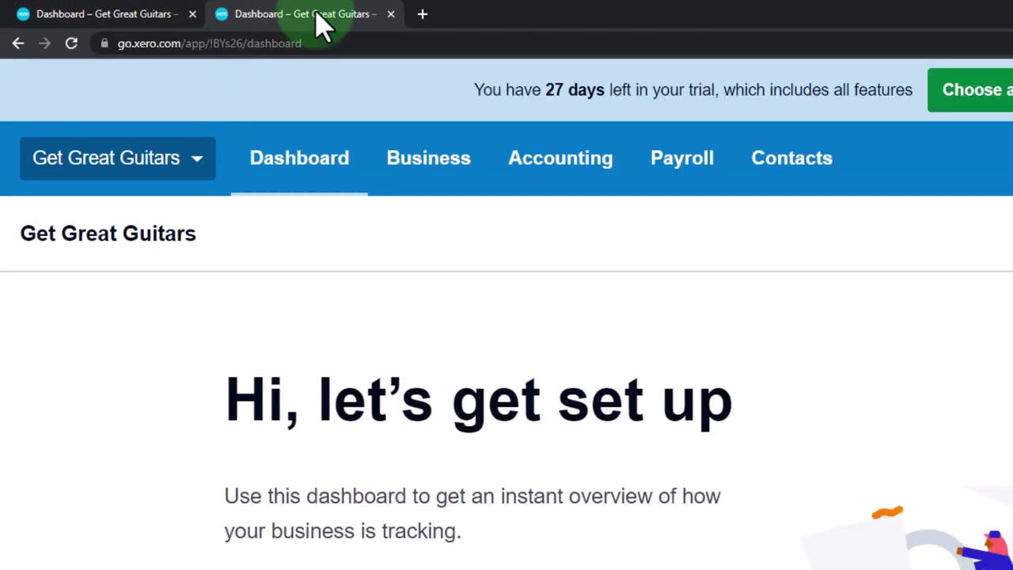
pyautogui.rightClick(321, 23)
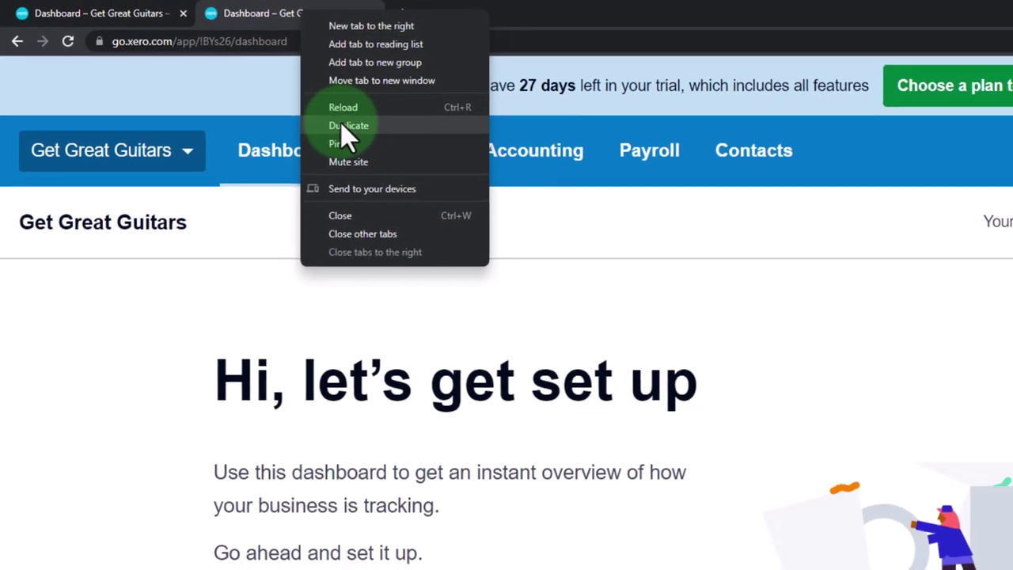
pyautogui.click(363, 143)
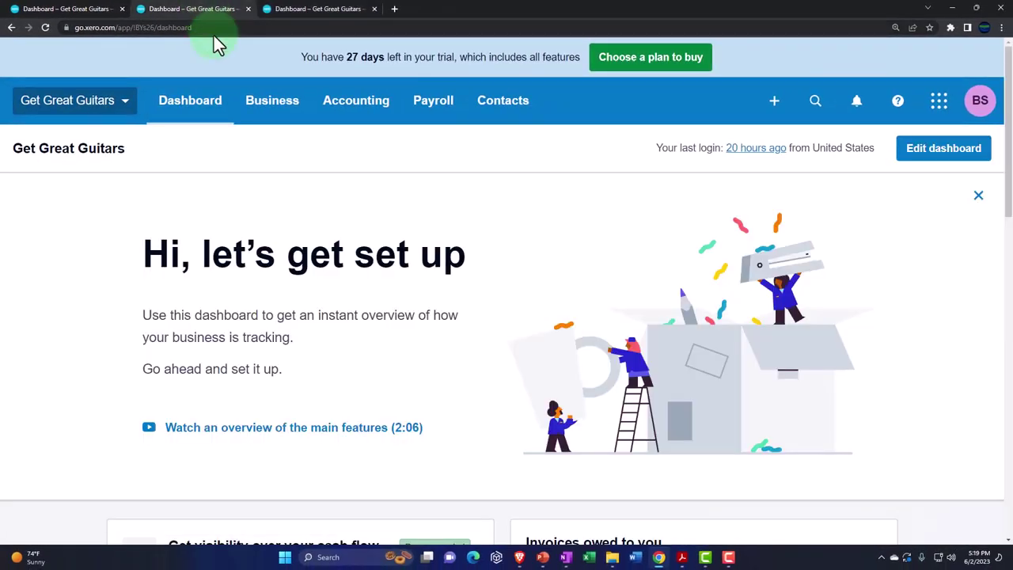
# Open the Balance Sheet report in the second browser tab and the Income Statement (Profit and Loss) in the third
pyautogui.click(374, 112)
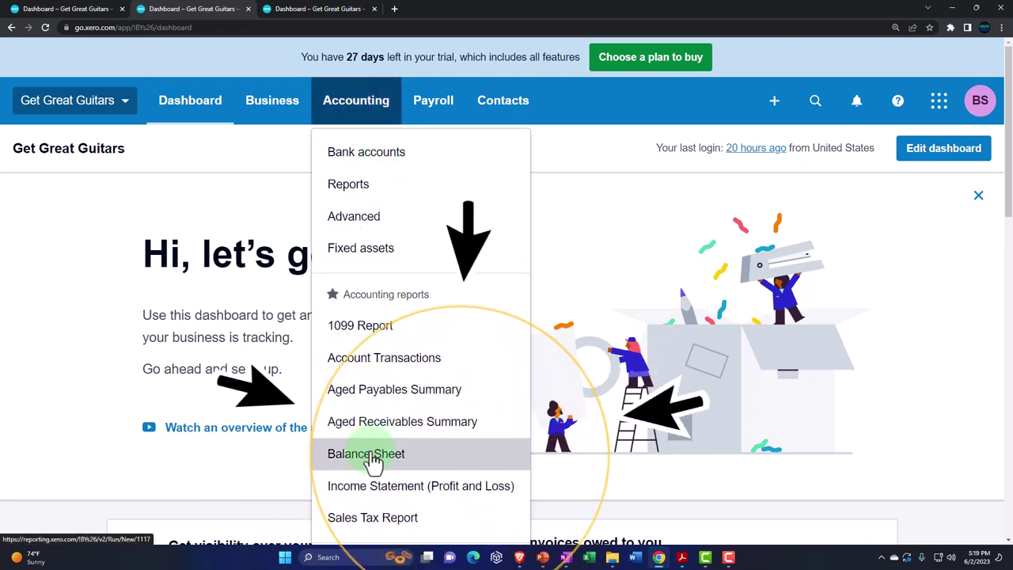
pyautogui.click(372, 455)
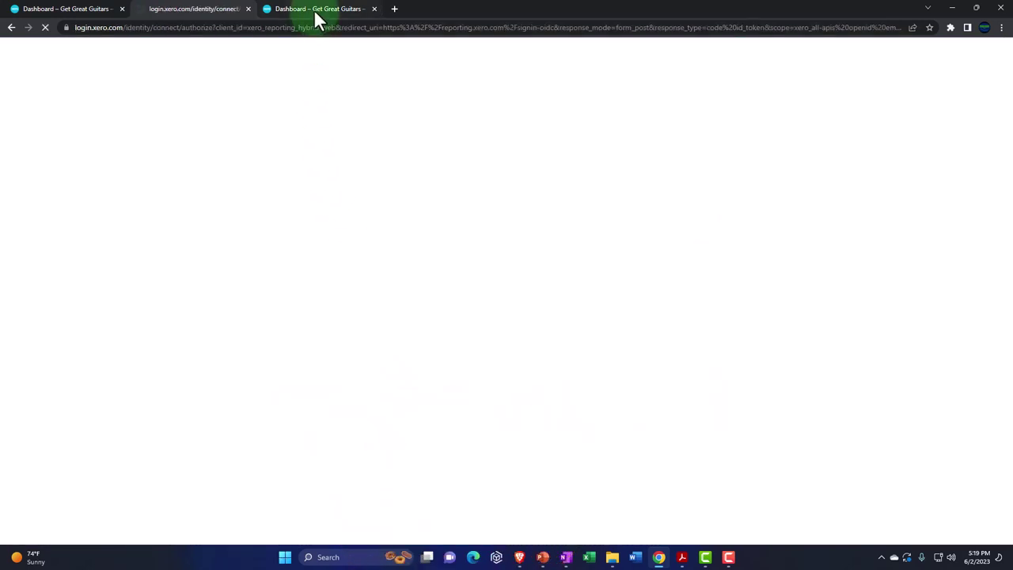
pyautogui.click(314, 11)
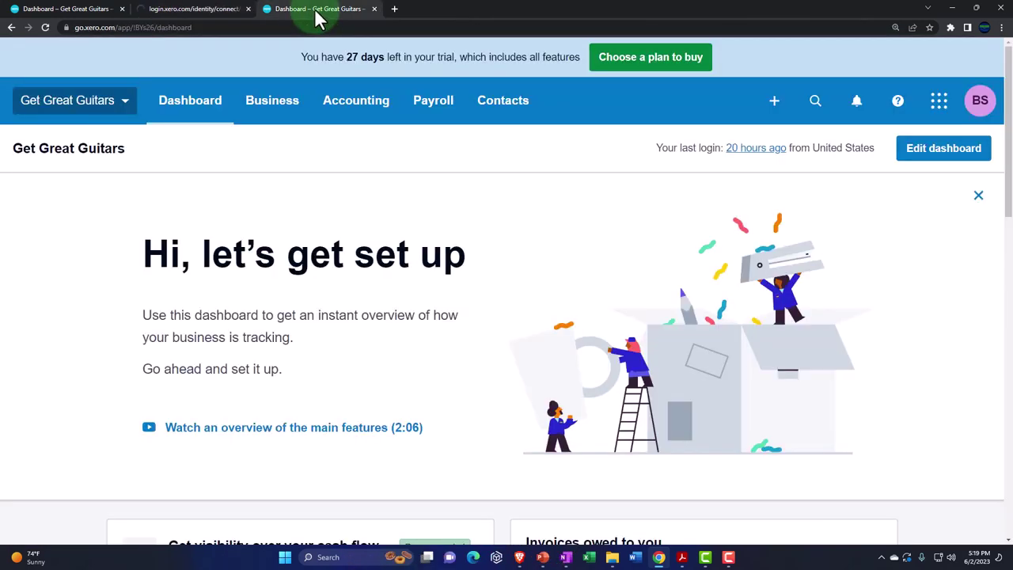
pyautogui.click(341, 109)
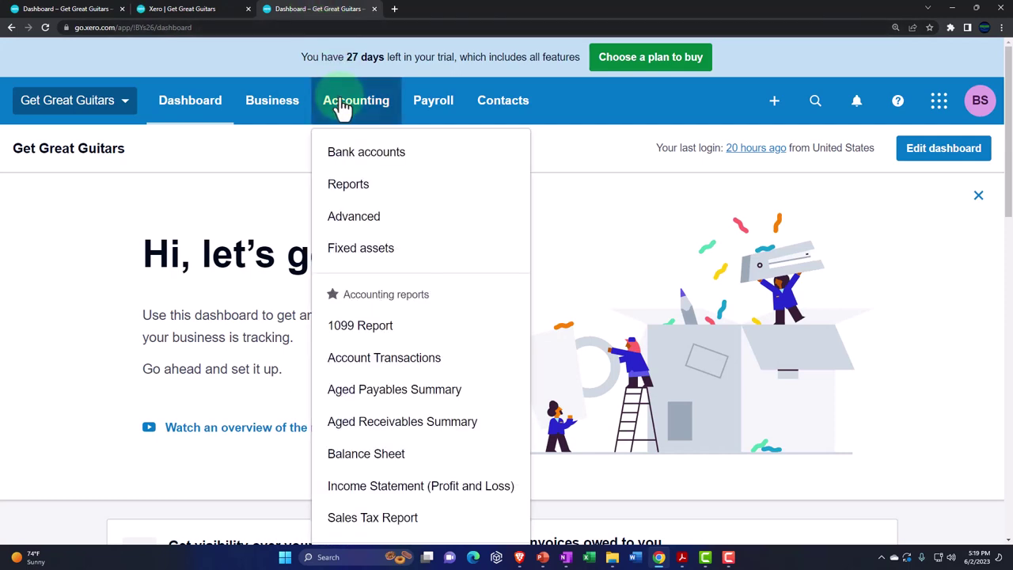
pyautogui.click(394, 488)
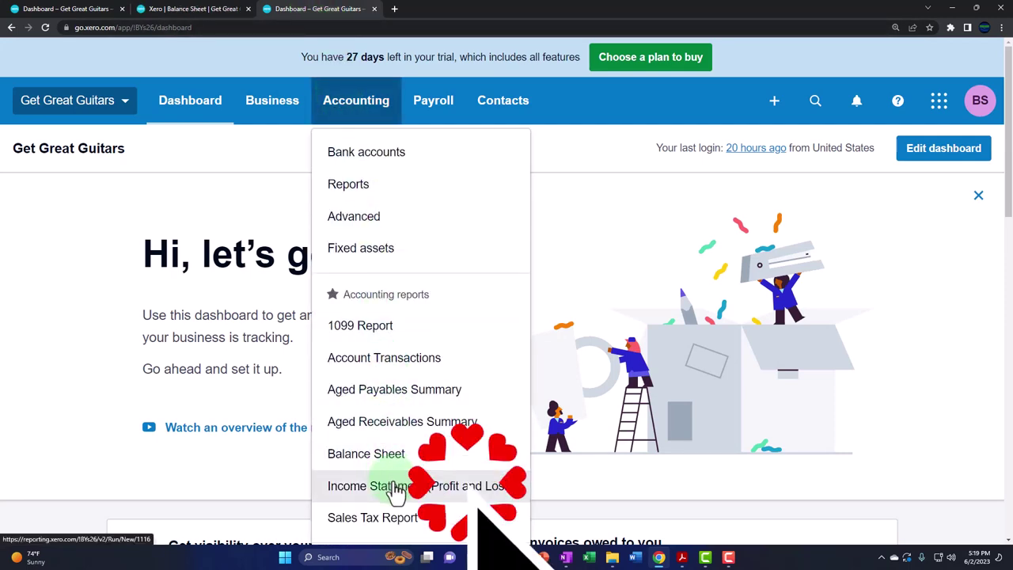
# Review the Balance Sheet's date and accounts and the Income Statement's date range, and return to the dashboard
pyautogui.click(220, 15)
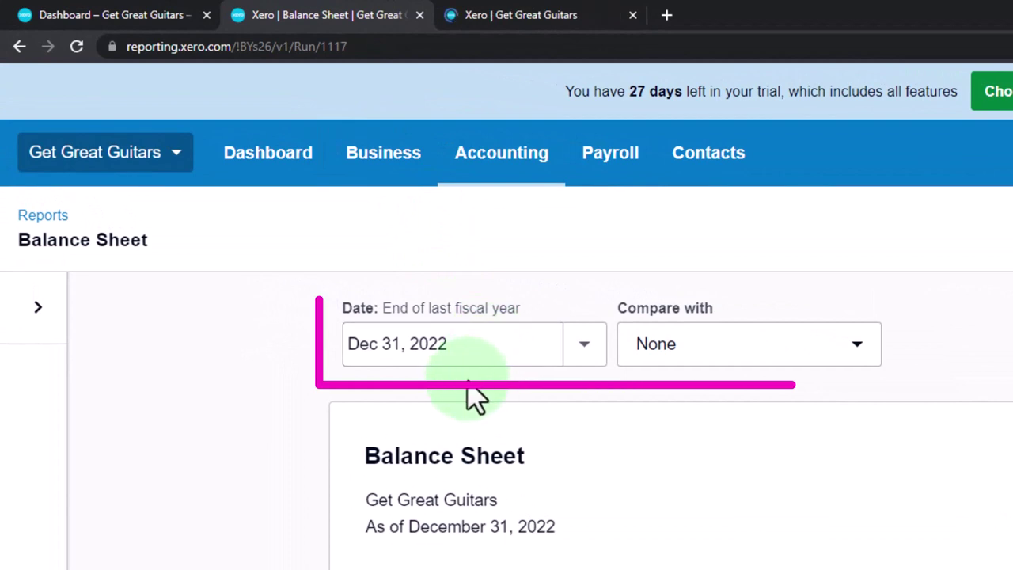
pyautogui.scroll(-2, 467, 399)
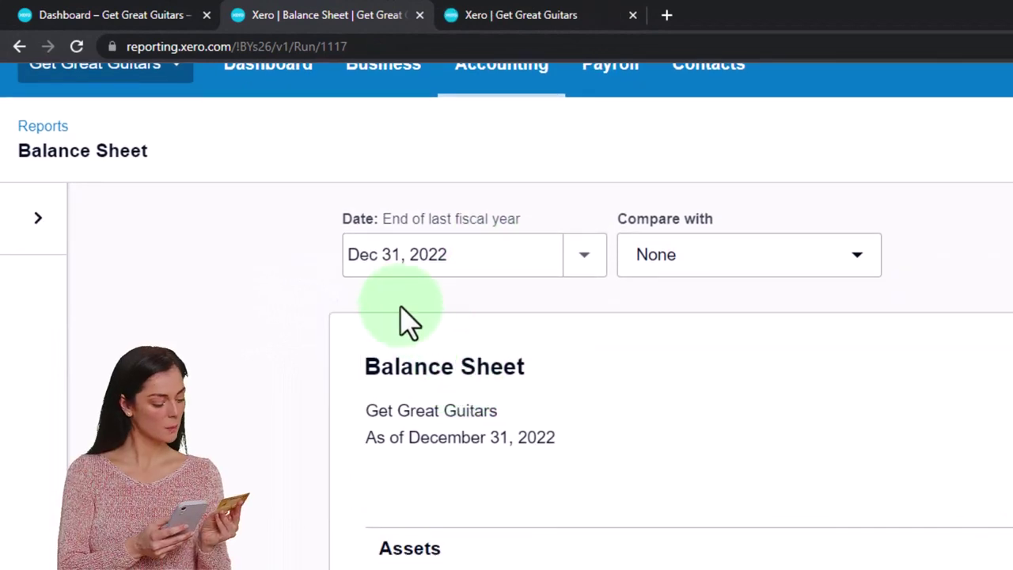
pyautogui.scroll(-4, 410, 321)
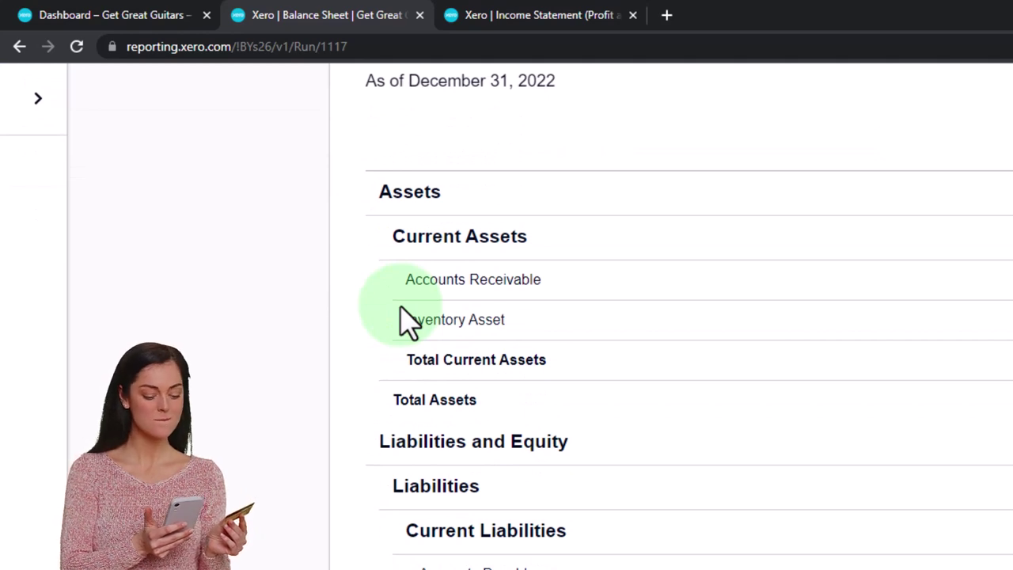
pyautogui.click(504, 17)
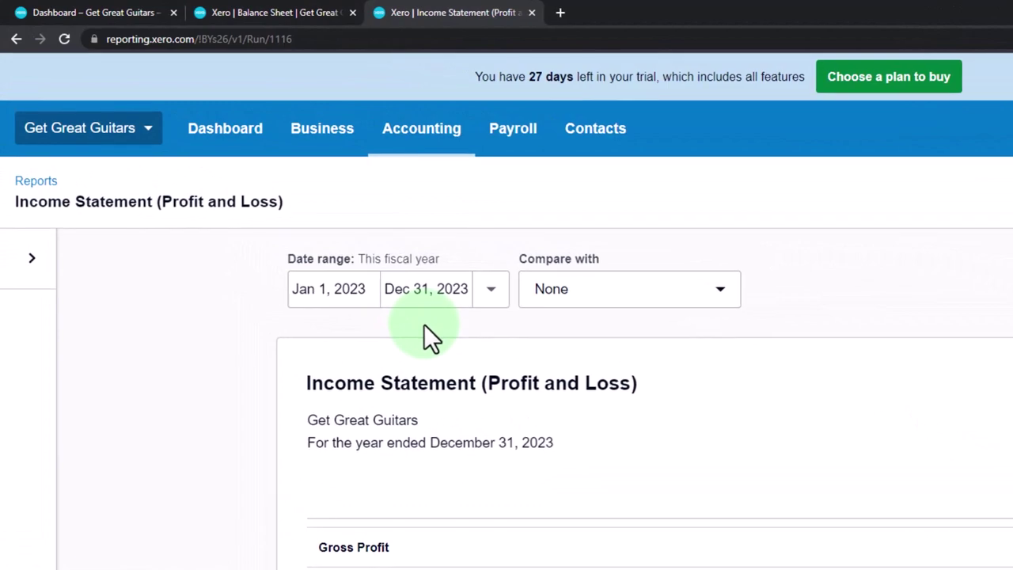
pyautogui.click(121, 12)
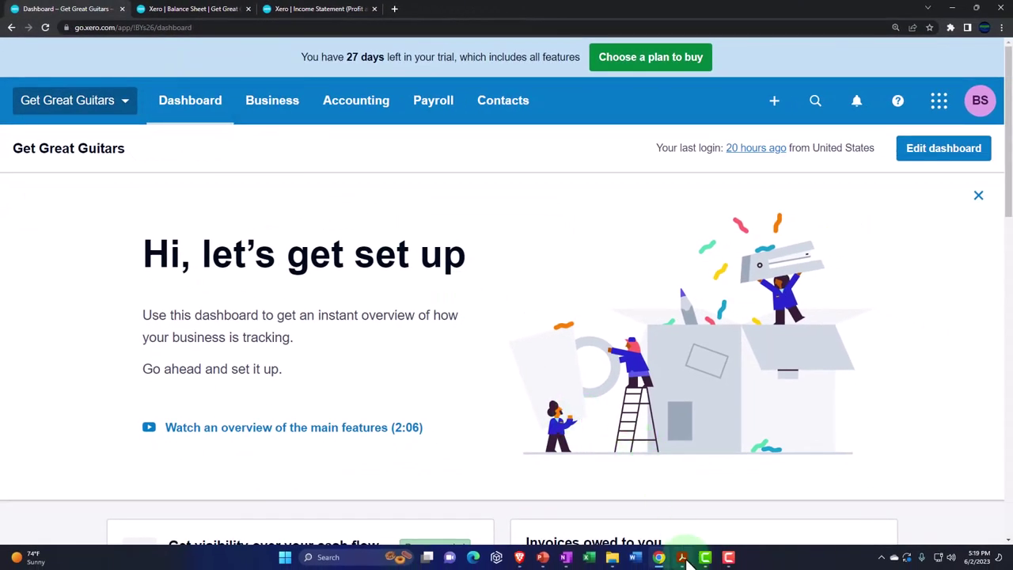
# Switch to the trial balance PDF in Acrobat and examine the debit and credit beginning balances down to the totals
pyautogui.click(684, 558)
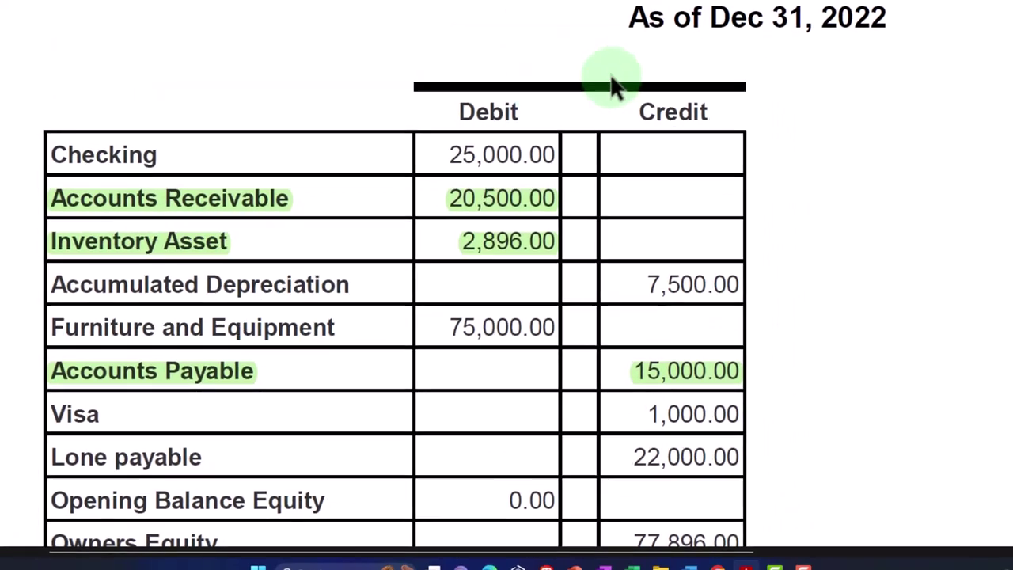
pyautogui.moveTo(613, 1); pyautogui.dragTo(842, 66)
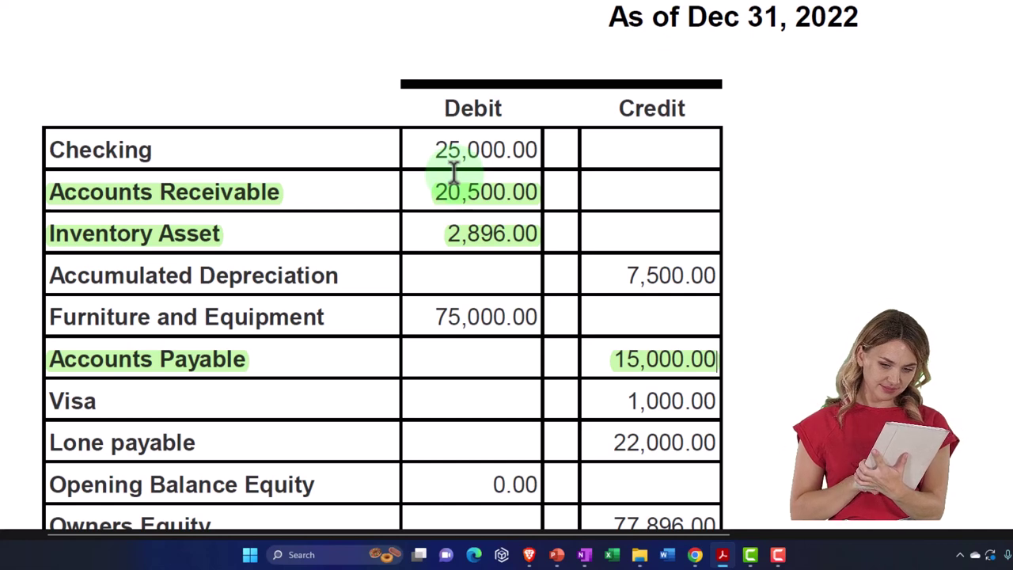
pyautogui.scroll(-2, 453, 170)
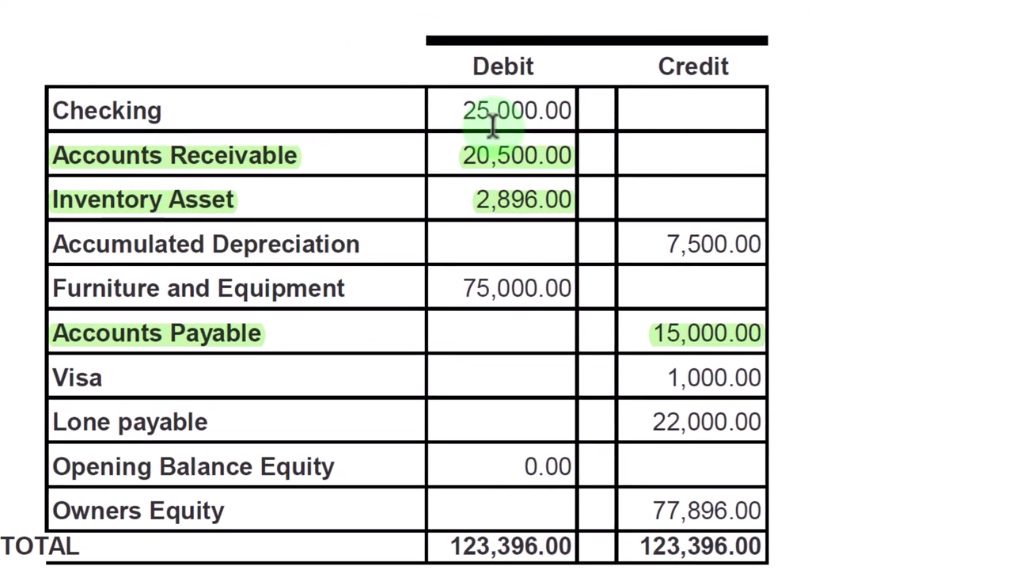
# Switch back to Xero in Chrome and open the chart of accounts
pyautogui.moveTo(709, 553)
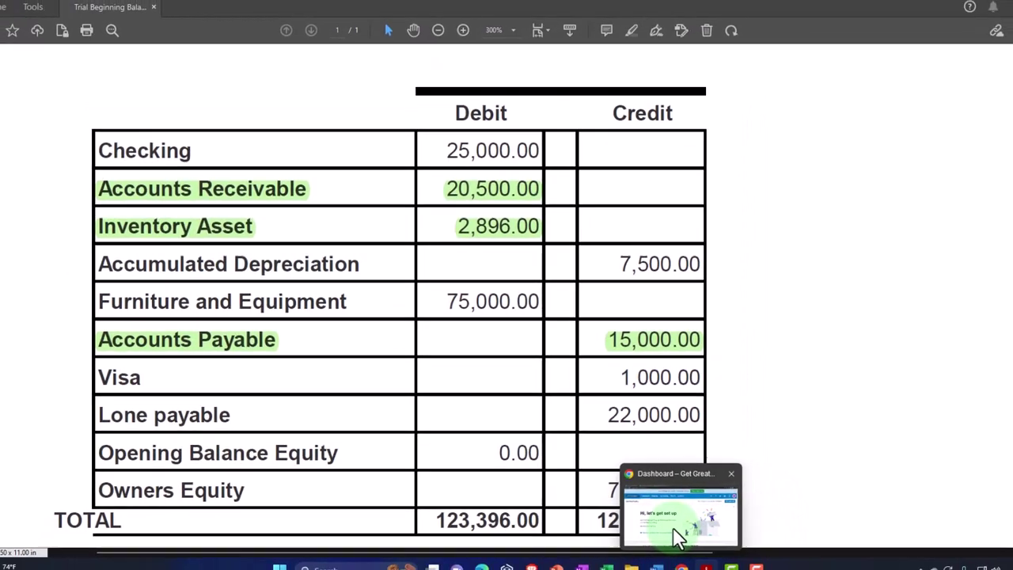
pyautogui.click(679, 538)
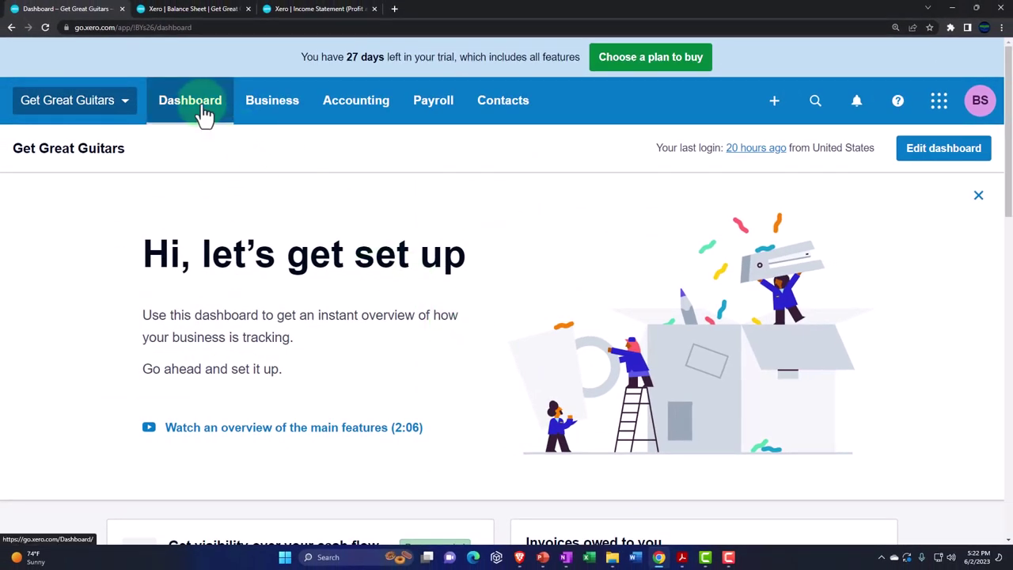
pyautogui.click(261, 114)
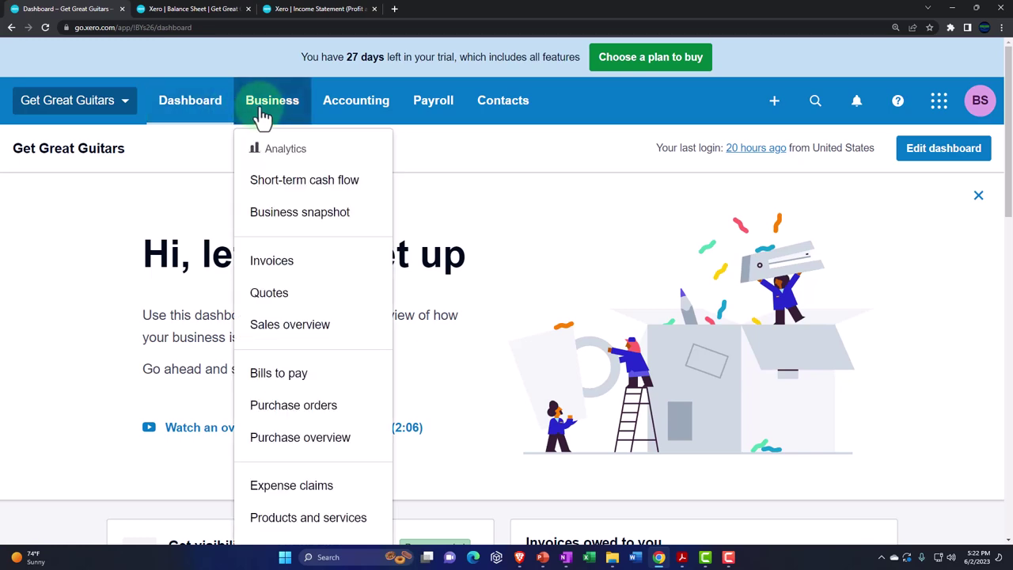
pyautogui.click(380, 106)
pyautogui.scroll(-3, 387, 237)
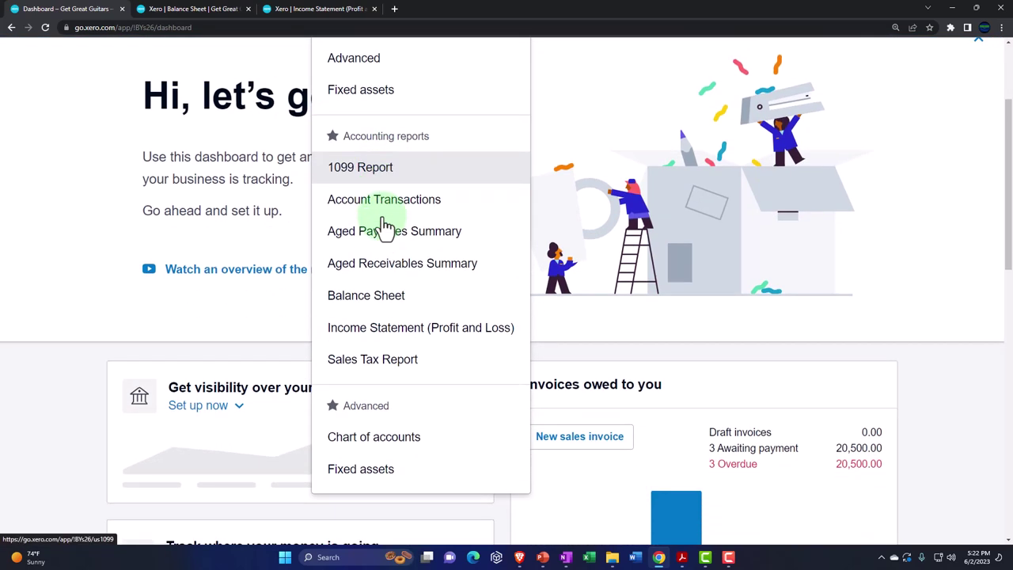
pyautogui.click(396, 448)
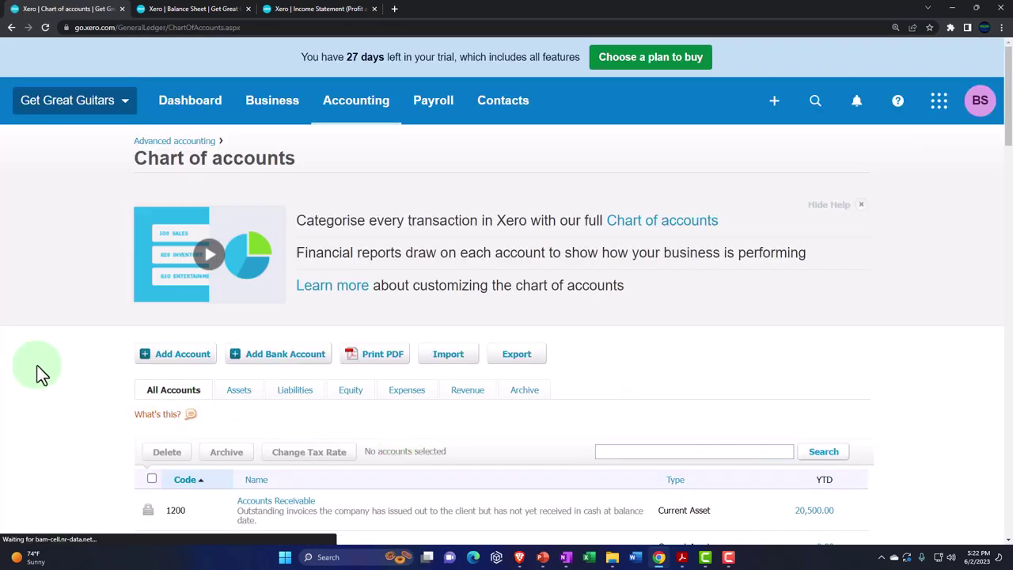
# Look over the chart of accounts and start adding a bank account
pyautogui.scroll(-2, 37, 366)
pyautogui.scroll(-1, 37, 365)
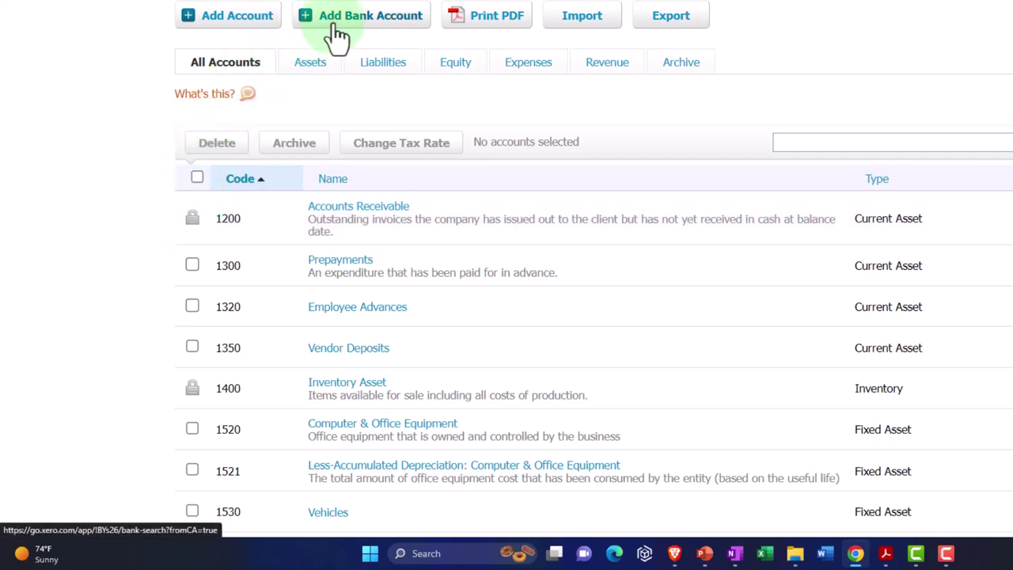
pyautogui.scroll(1, 337, 35)
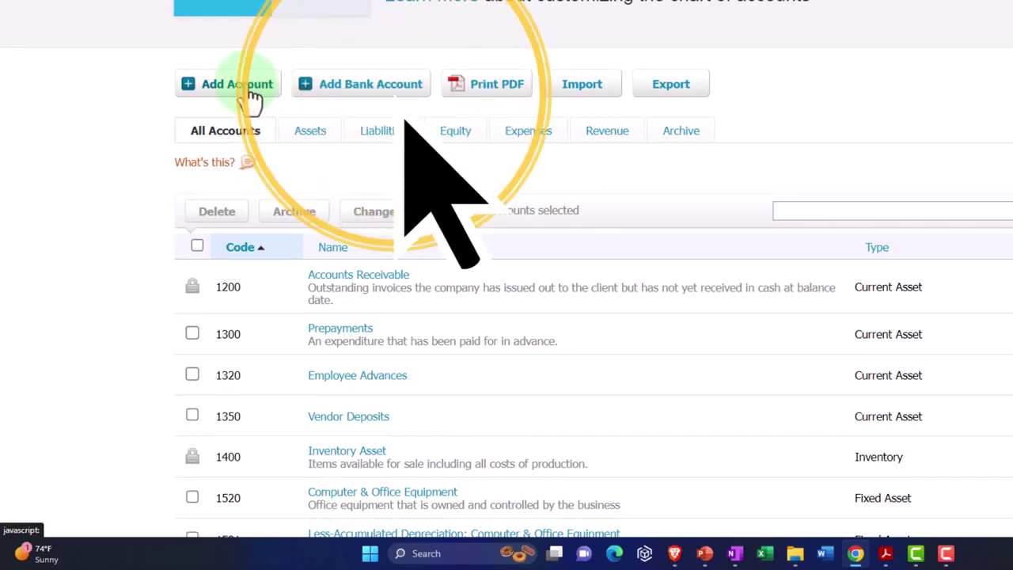
pyautogui.click(325, 100)
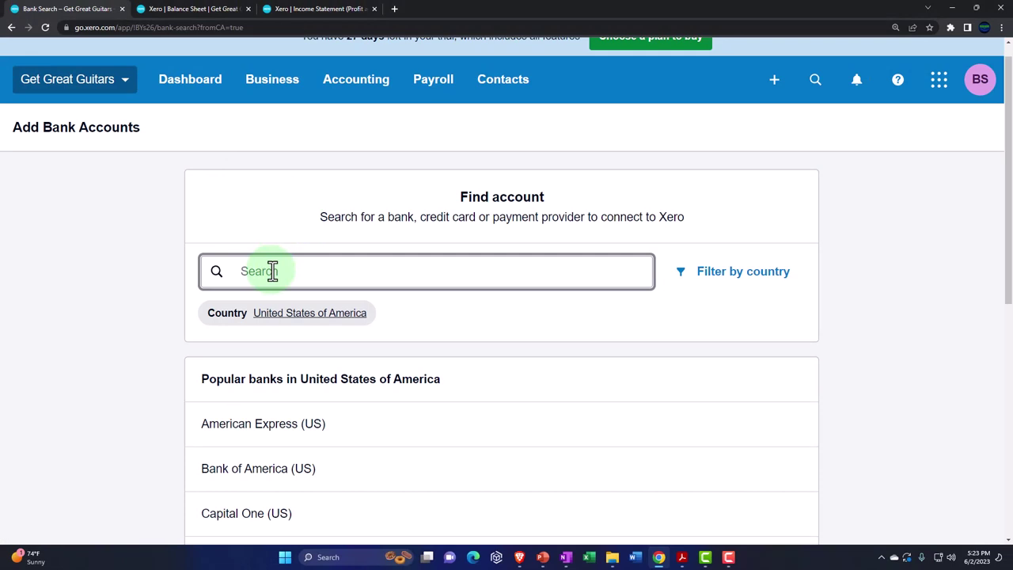
# Search for "Bank of Am" among the United States banks that can be connected
pyautogui.write('Ba')
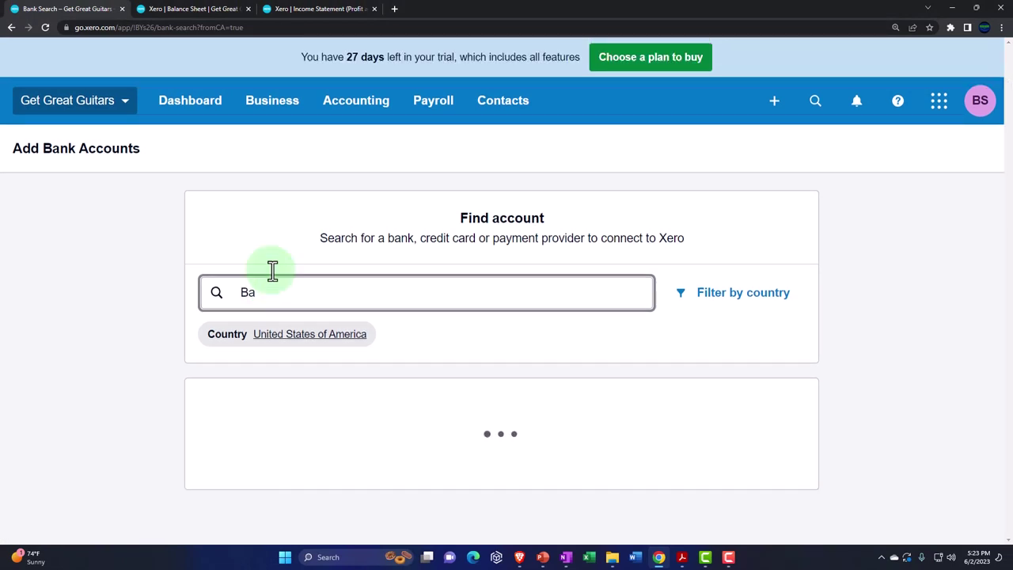
pyautogui.write('nk')
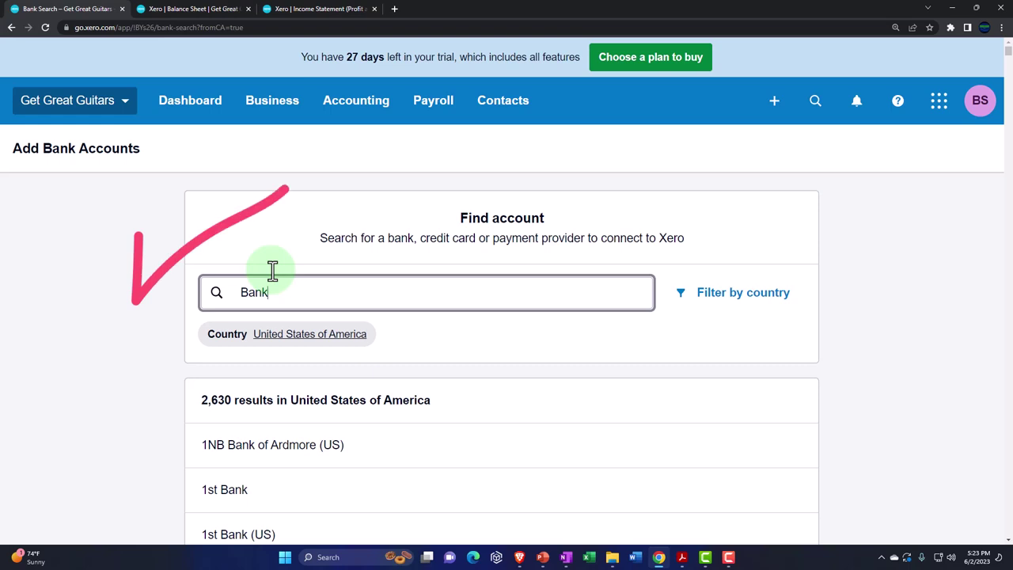
pyautogui.write(' of')
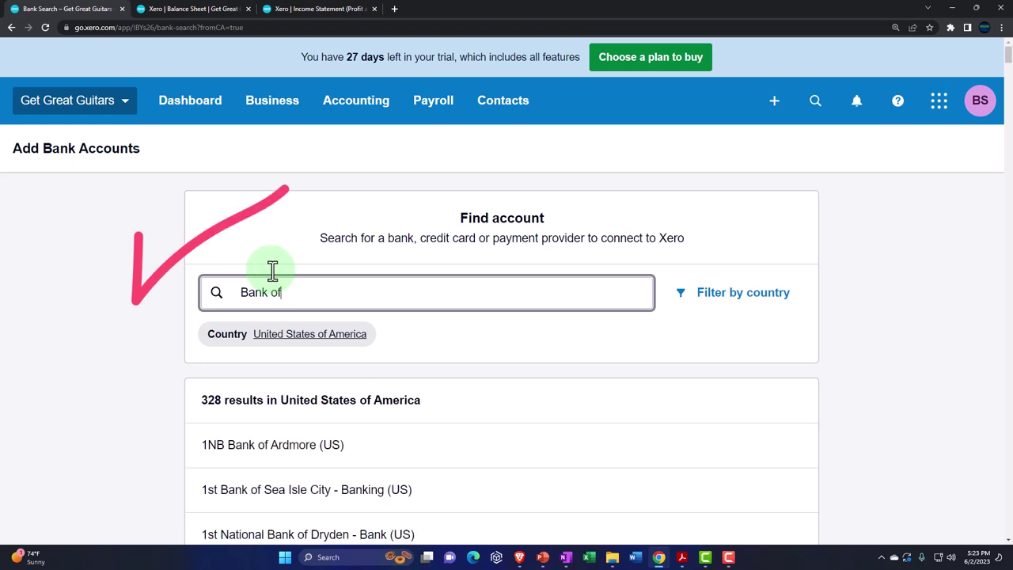
pyautogui.scroll(-2, 273, 273)
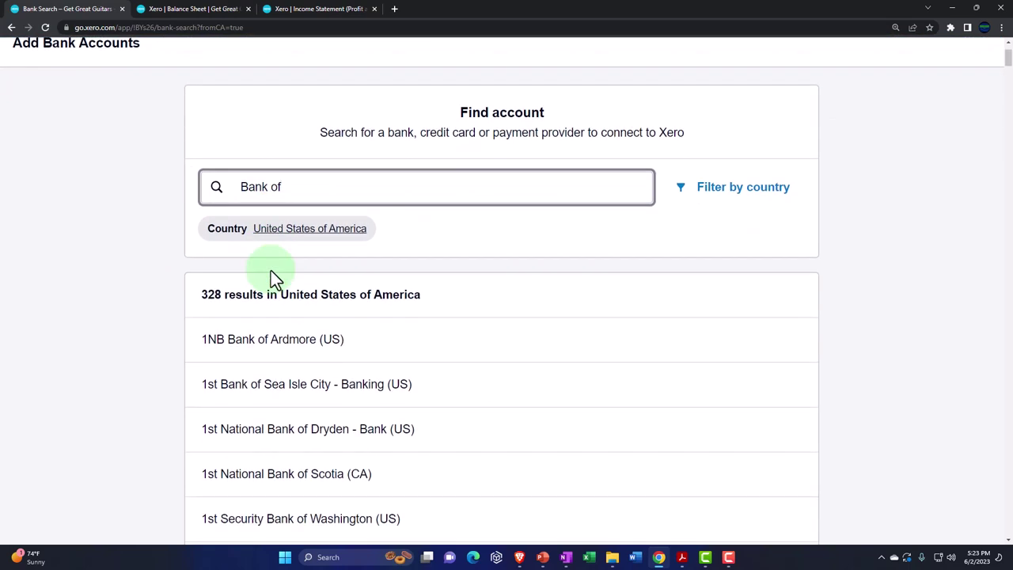
pyautogui.write('Am')
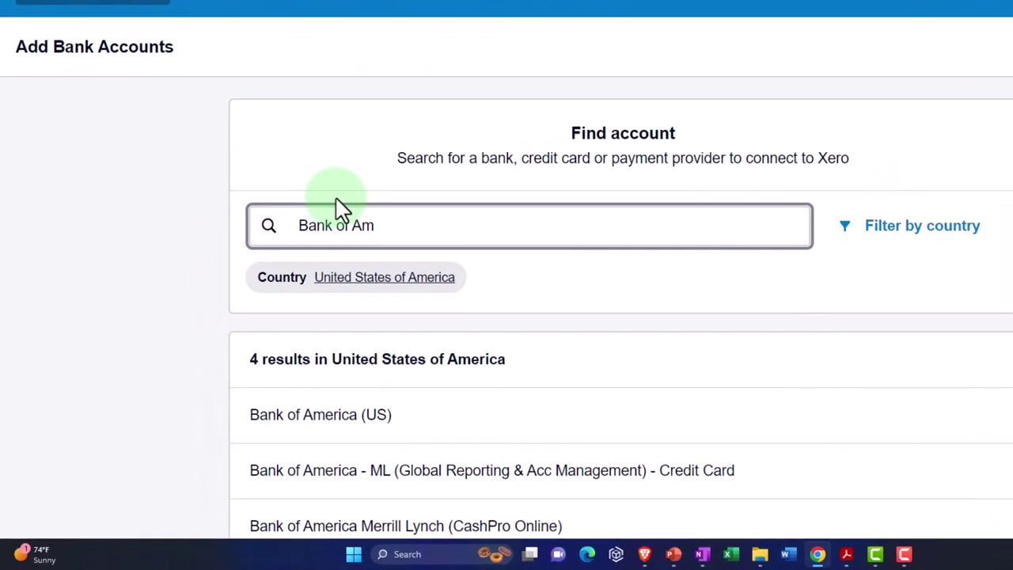
# Choose Bank of America (US) from the search results and skip connecting the account to its automatic transaction feed
pyautogui.click(339, 420)
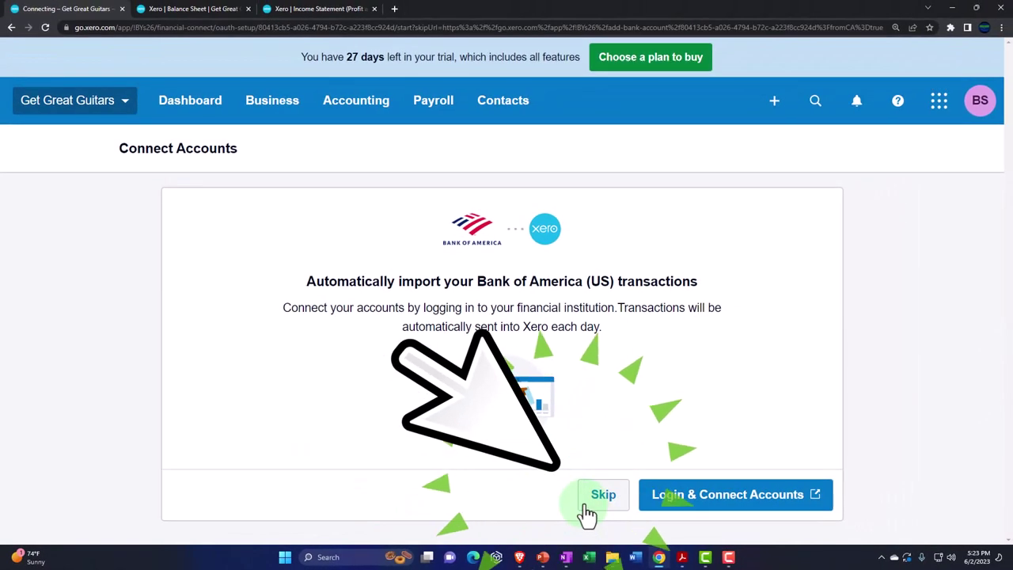
pyautogui.click(587, 506)
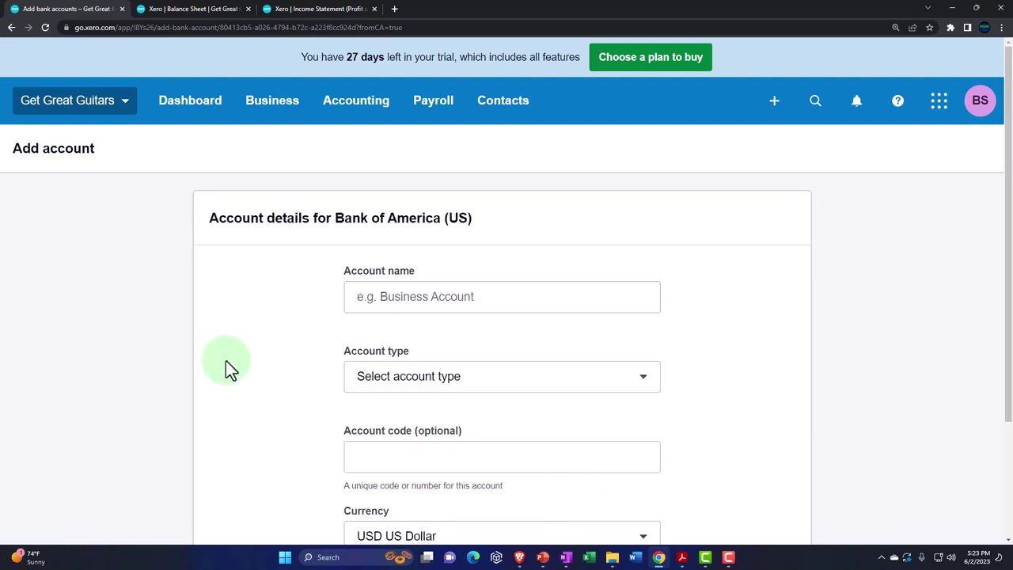
# Name the new bank account "Checking 0415" and set its account type to Everyday (day-to-day)
pyautogui.click(373, 298)
pyautogui.write('Checking')
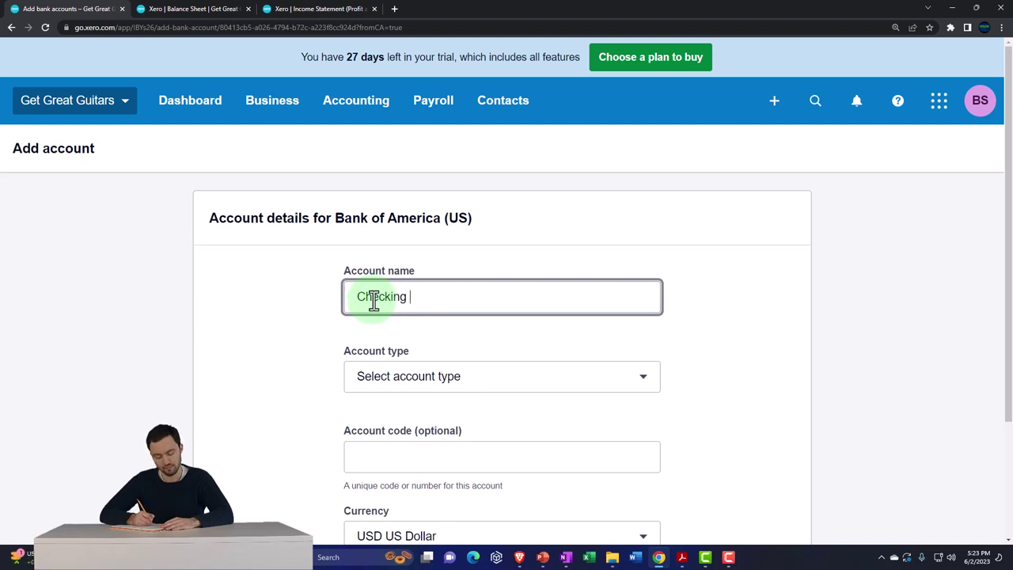
pyautogui.write(' 0415')
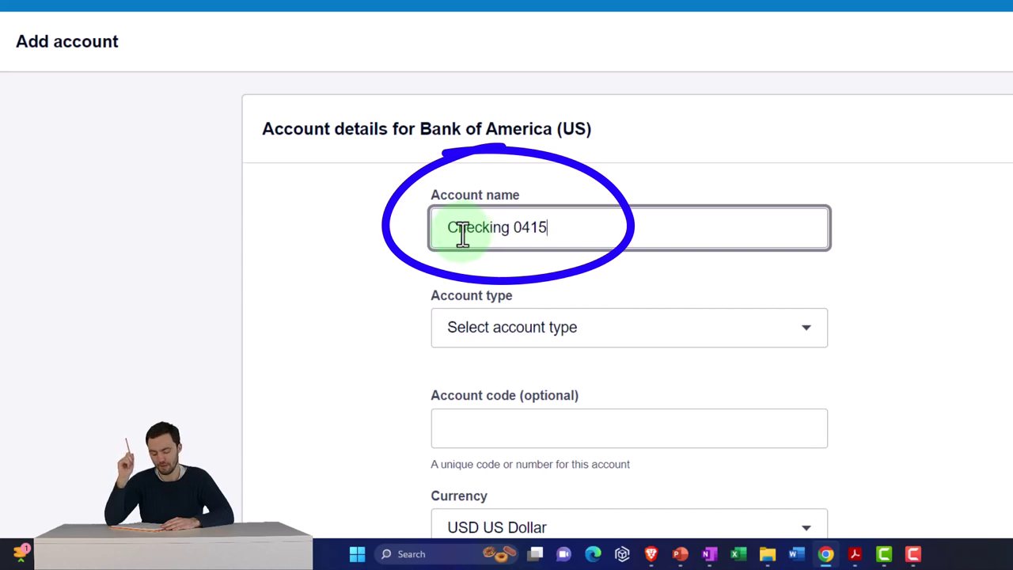
pyautogui.scroll(-1, 337, 270)
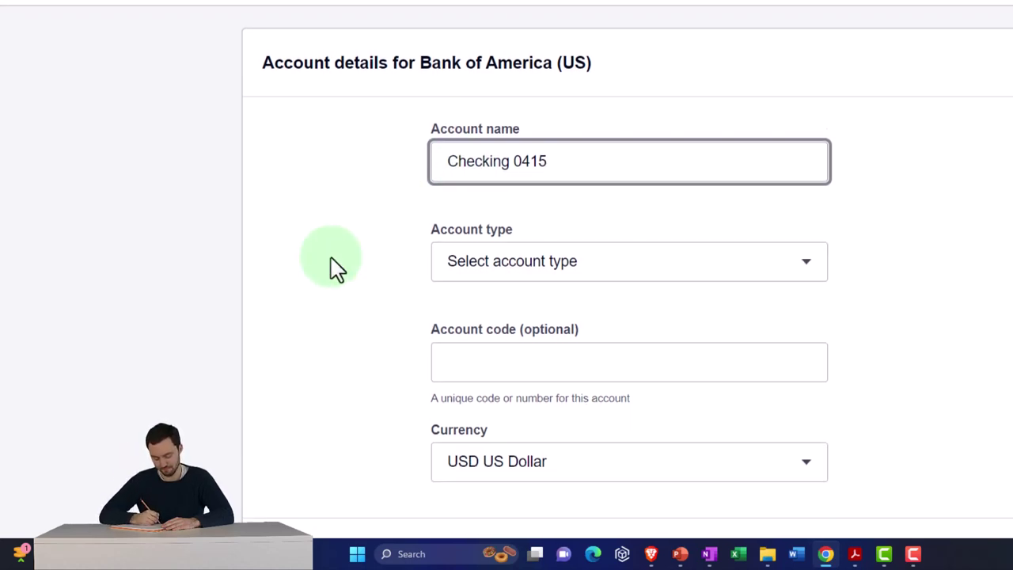
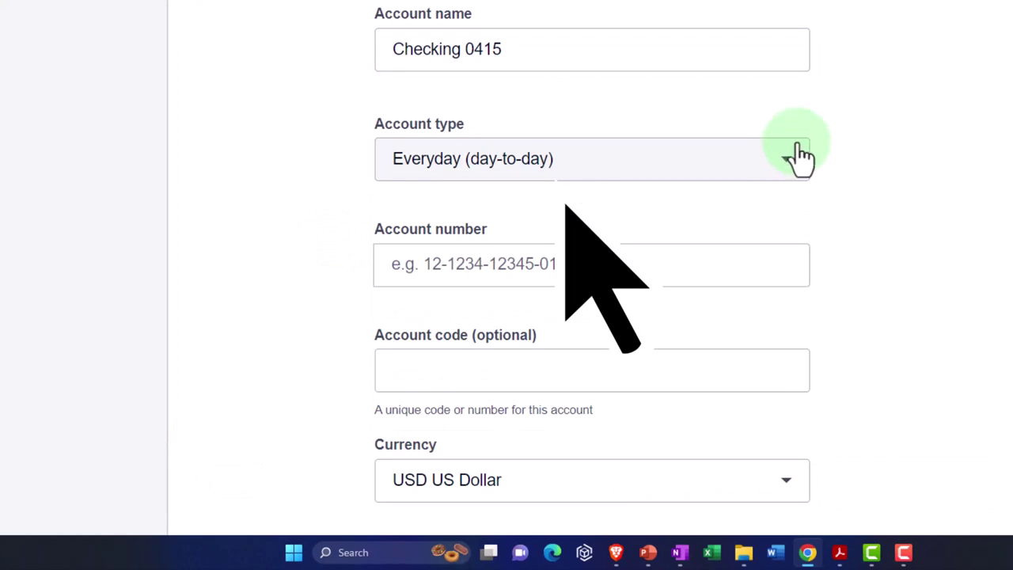
# Keep the currency as USD US Dollar, enter the bank account number, and save the new account without an account code
pyautogui.scroll(-1, 800, 136)
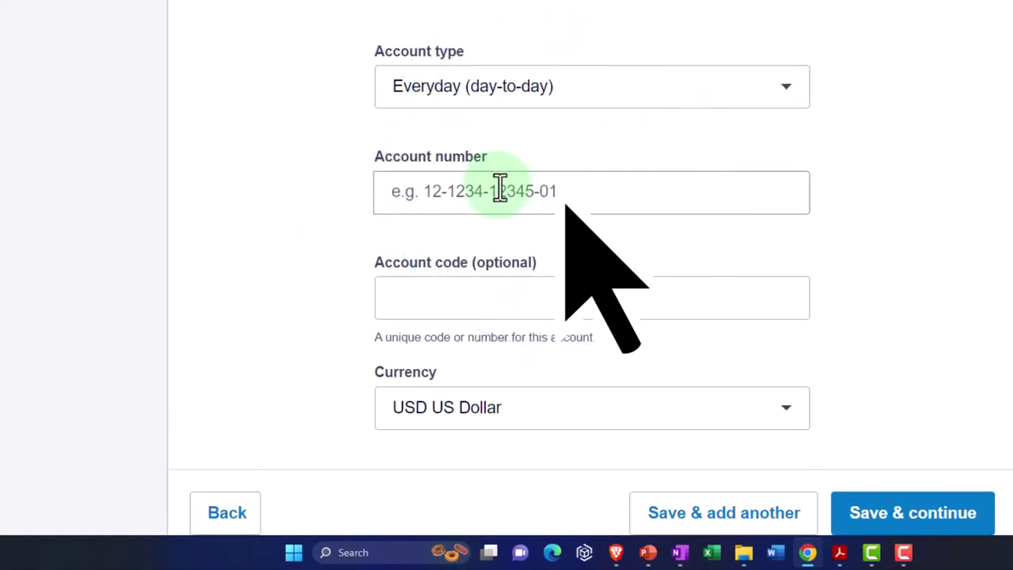
pyautogui.scroll(-1, 317, 188)
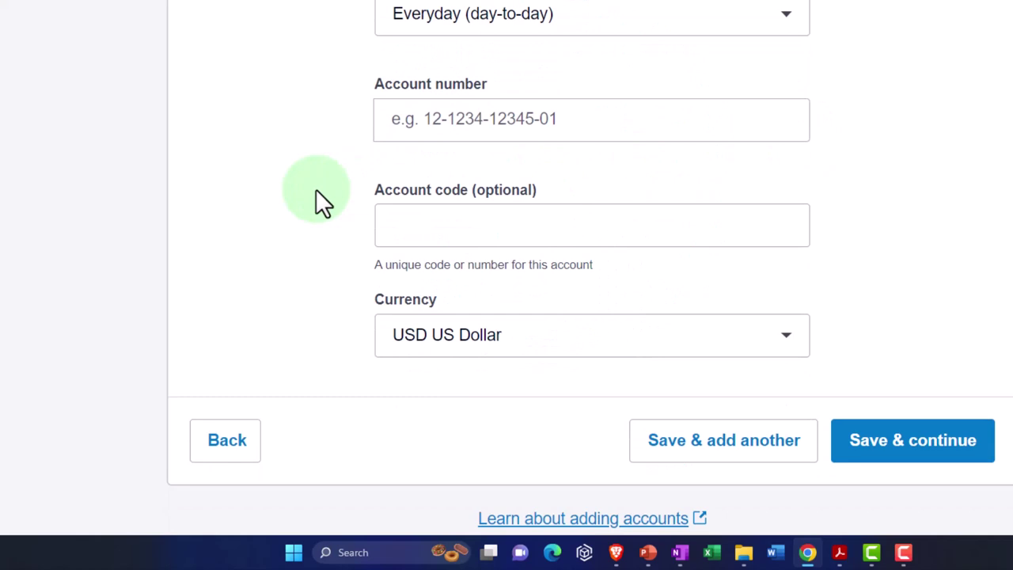
pyautogui.click(393, 224)
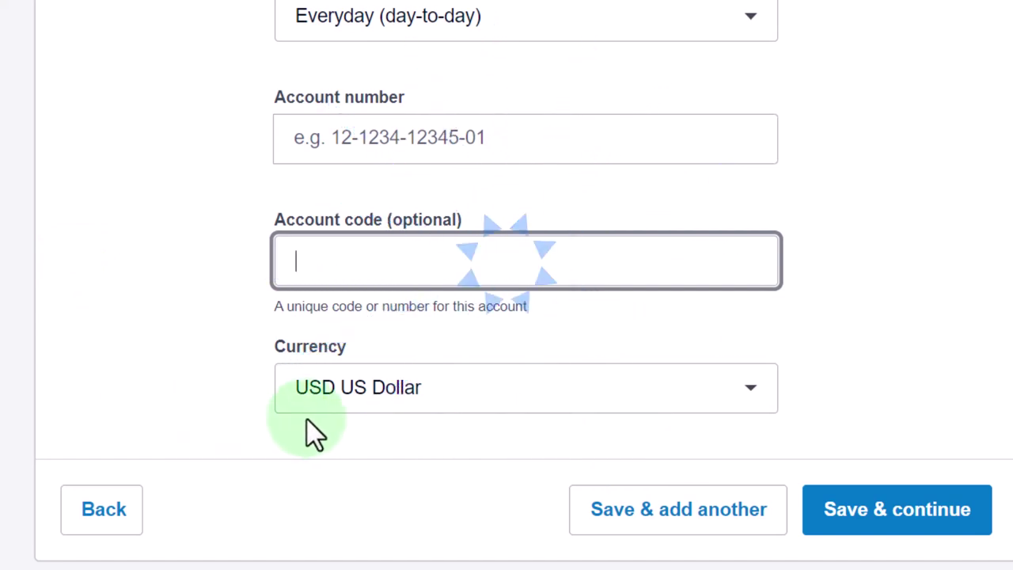
pyautogui.click(711, 403)
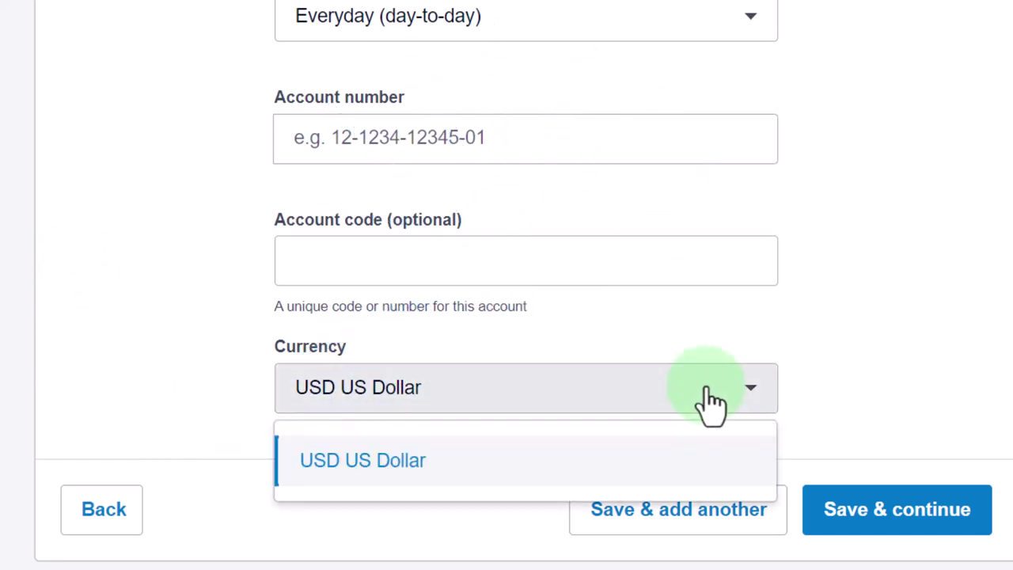
pyautogui.click(711, 403)
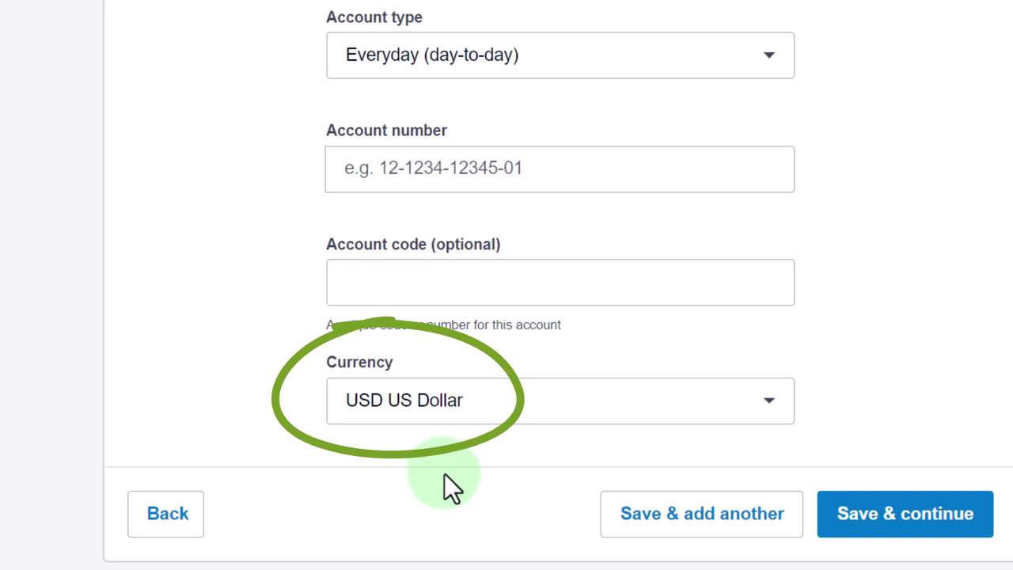
pyautogui.click(891, 546)
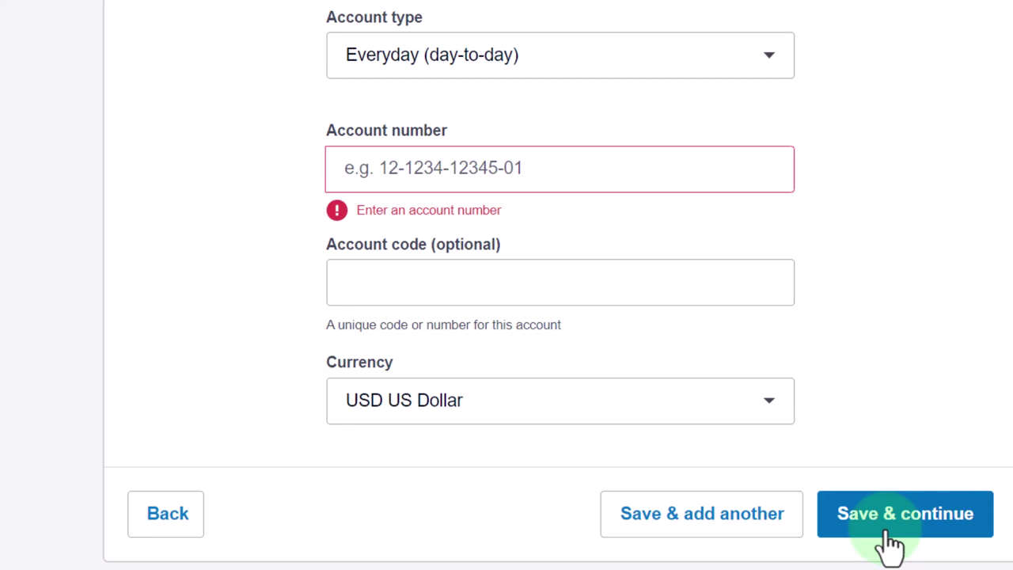
pyautogui.click(456, 173)
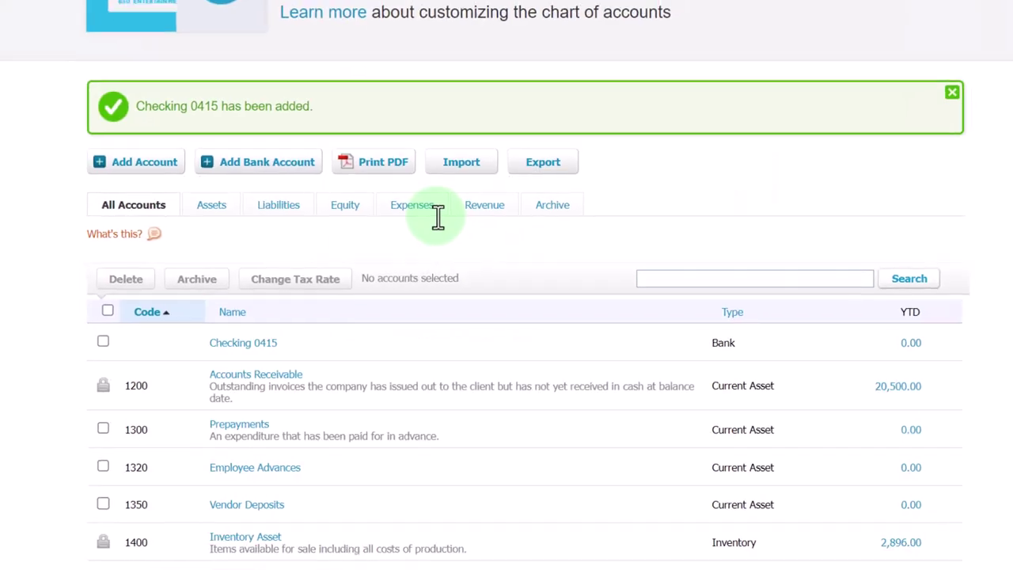
# Edit the Checking 0415 account in the chart of accounts, set its code to 1100 and save
pyautogui.scroll(-2, 438, 218)
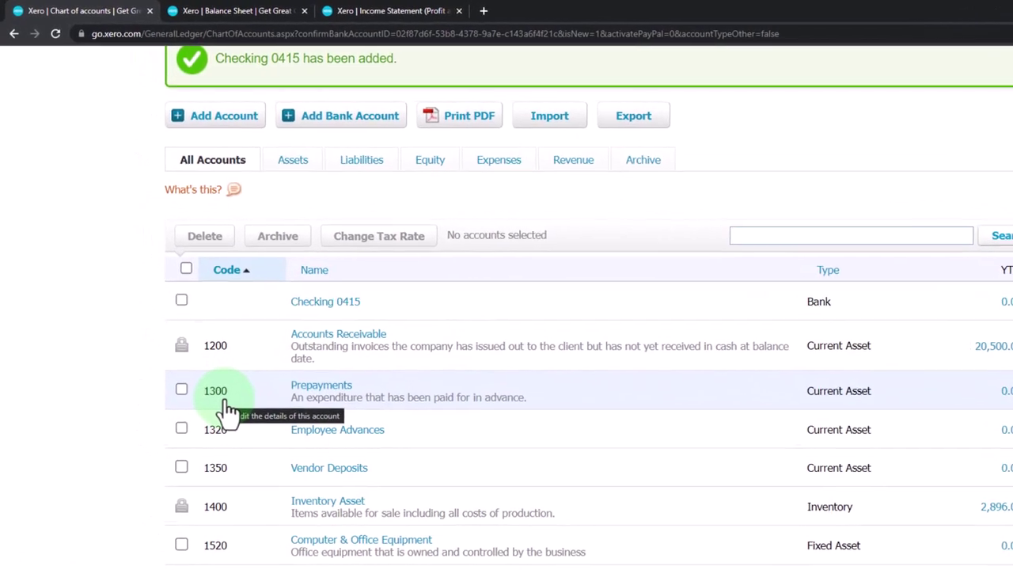
pyautogui.scroll(-1, 238, 436)
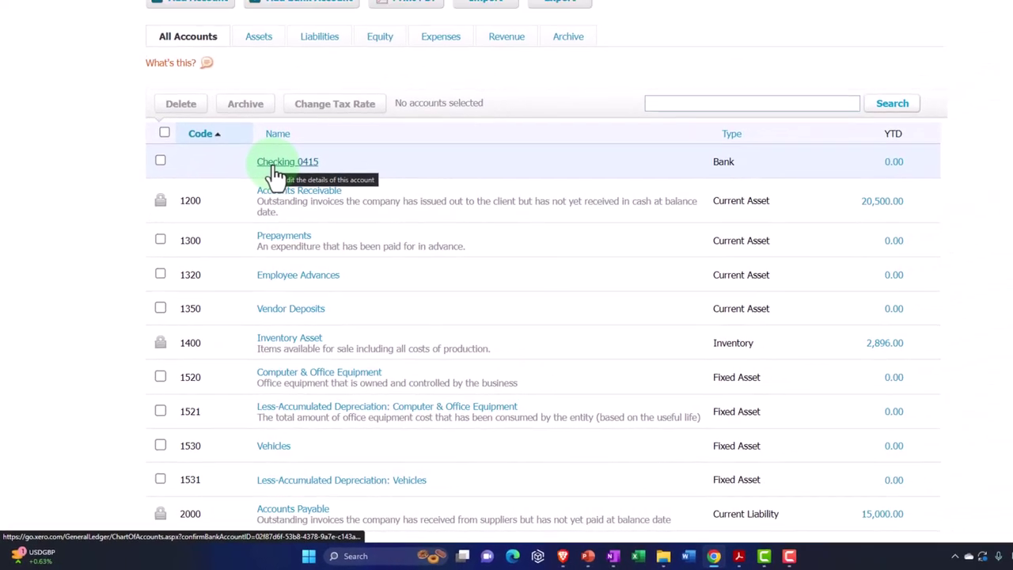
pyautogui.click(277, 165)
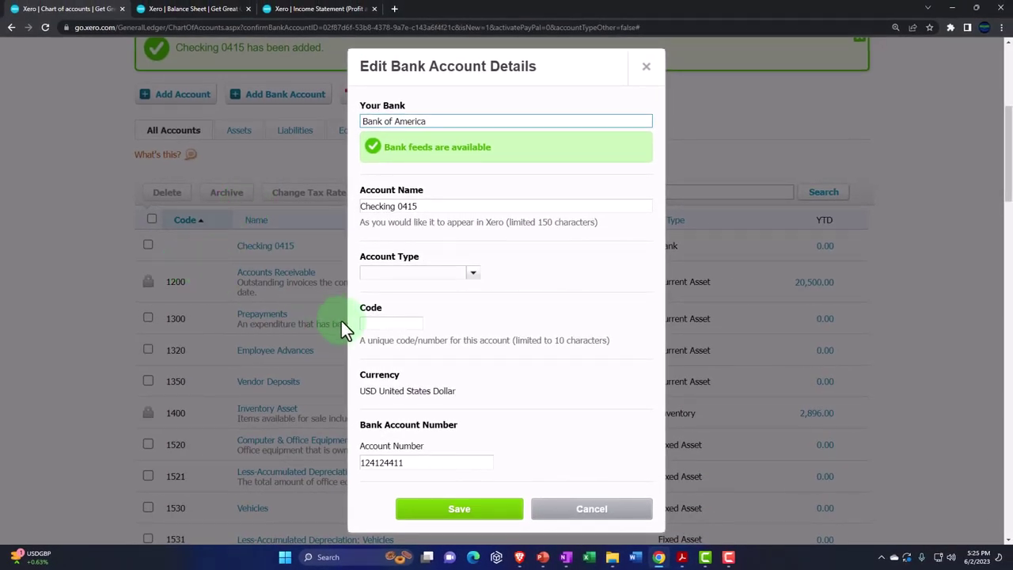
pyautogui.click(385, 322)
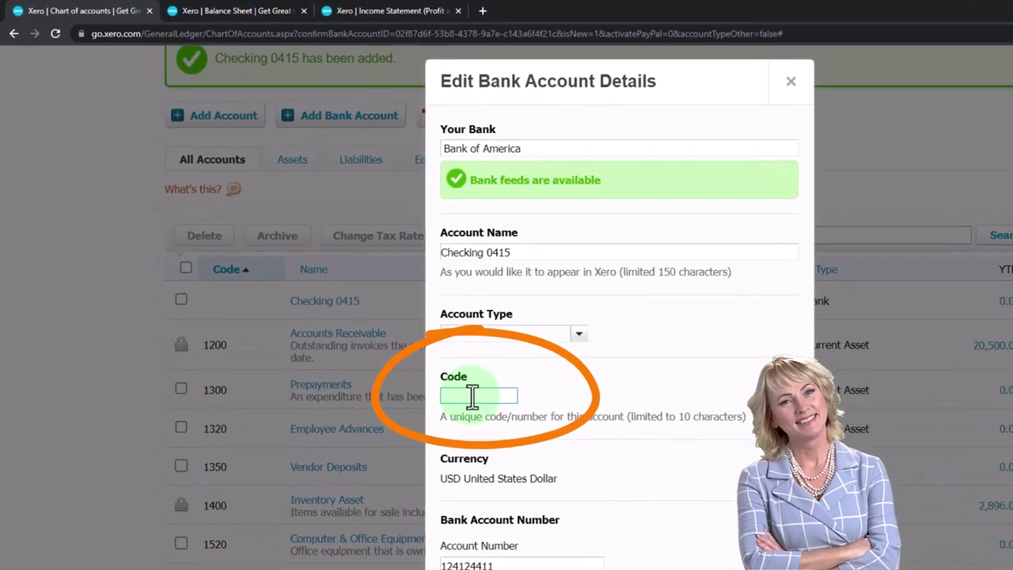
pyautogui.write('1100')
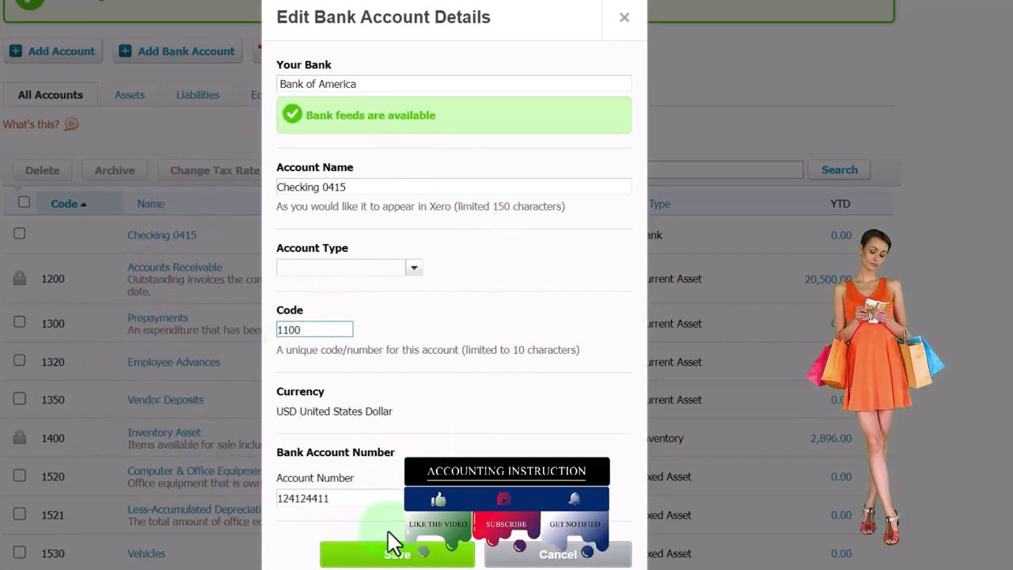
pyautogui.click(408, 546)
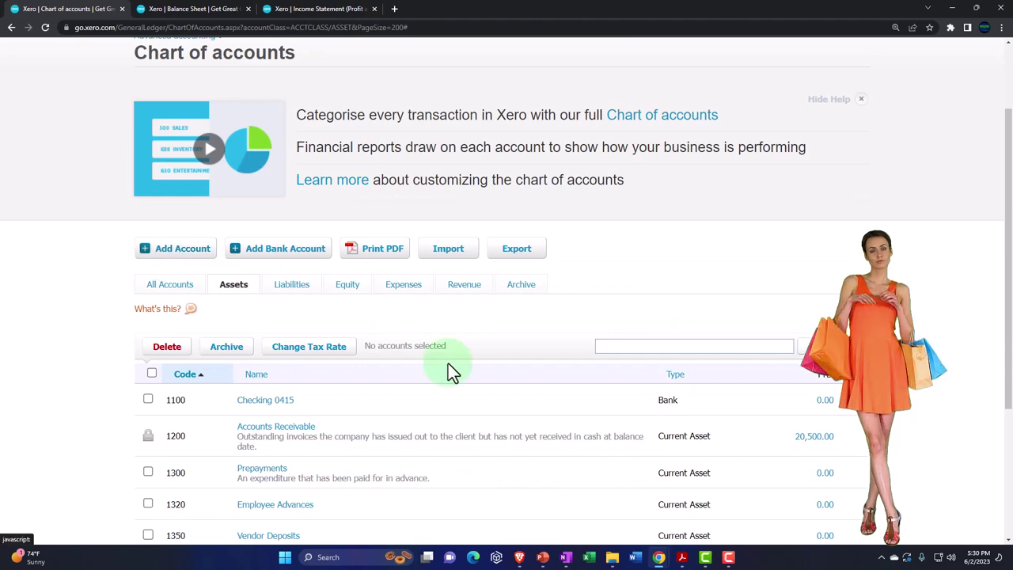
# Switch to the trial balance PDF in Acrobat to check the Checking beginning balance, and return to Xero in Chrome
pyautogui.click(680, 557)
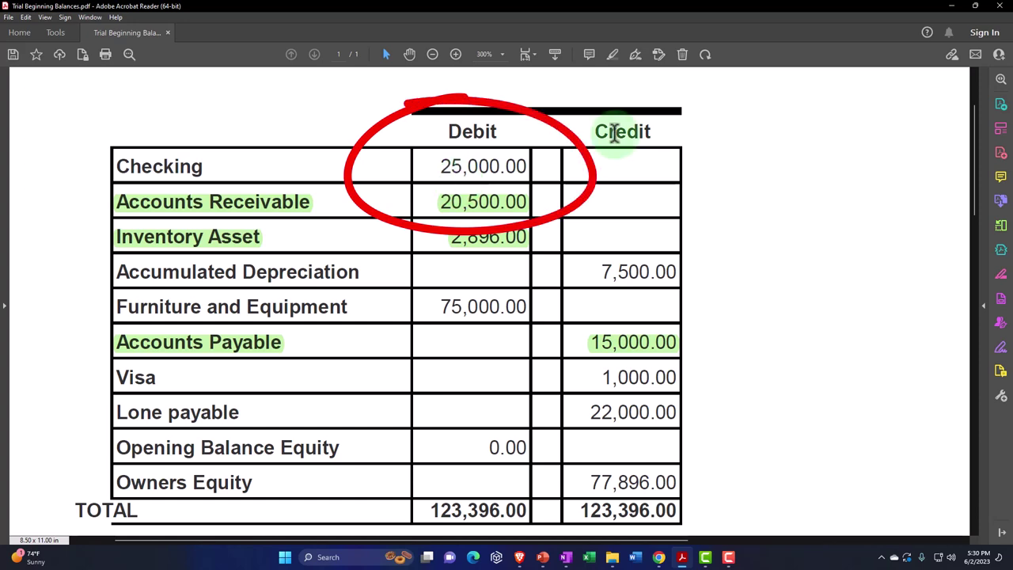
pyautogui.click(951, 6)
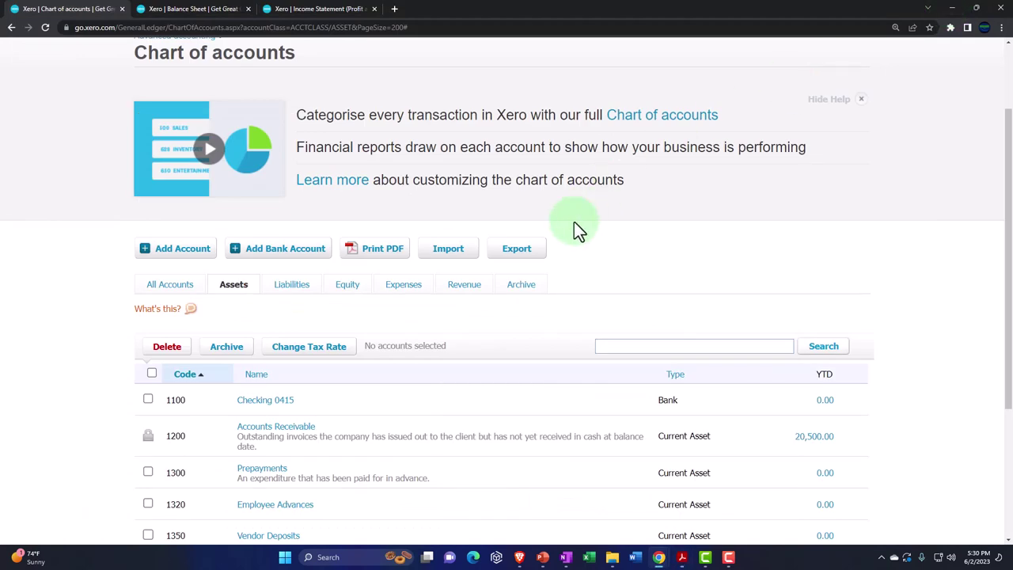
# Open the Bank accounts page from the accounting area and bring the Checking 0415 account into view
pyautogui.scroll(2, 574, 222)
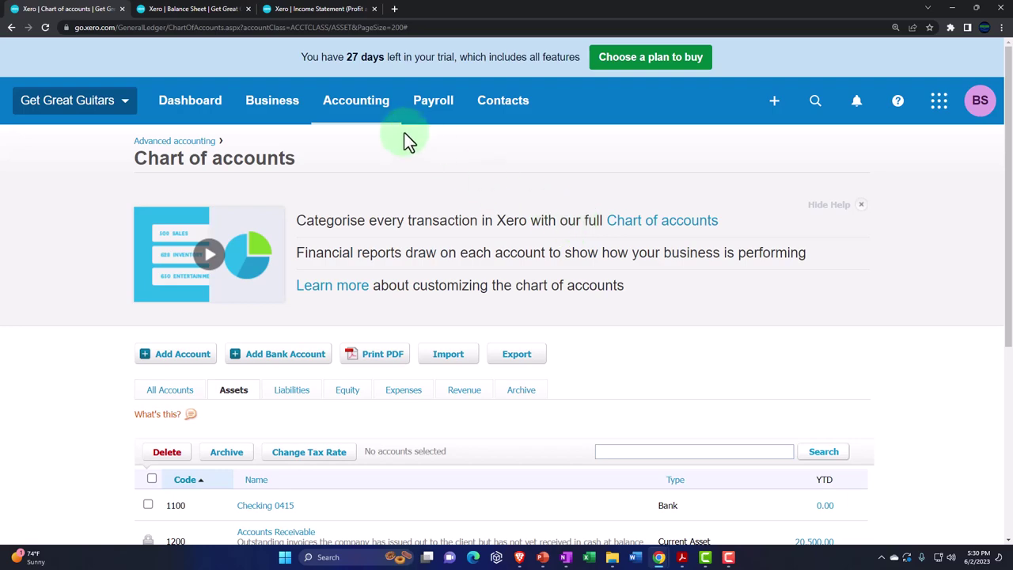
pyautogui.click(357, 108)
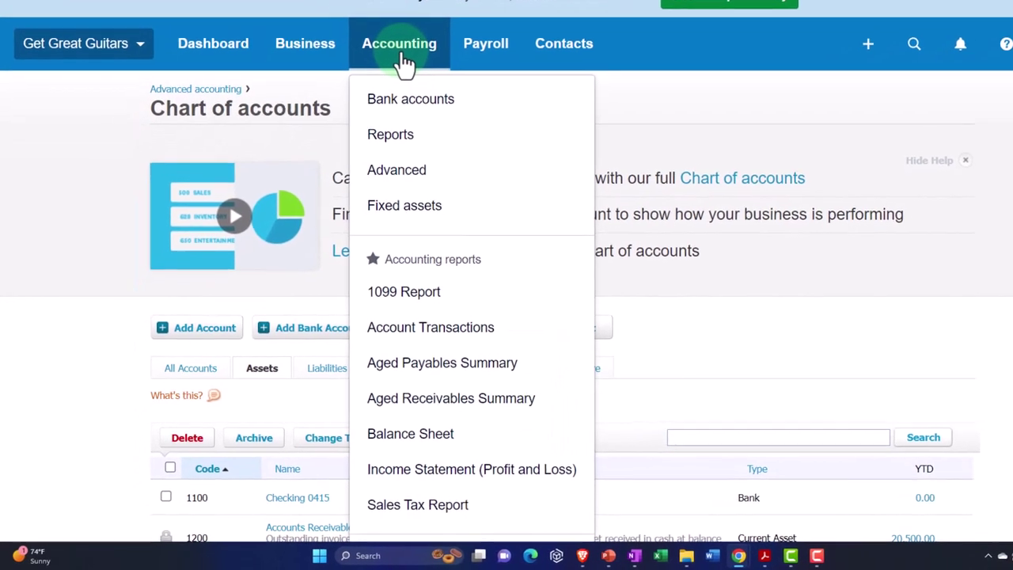
pyautogui.scroll(-2, 423, 223)
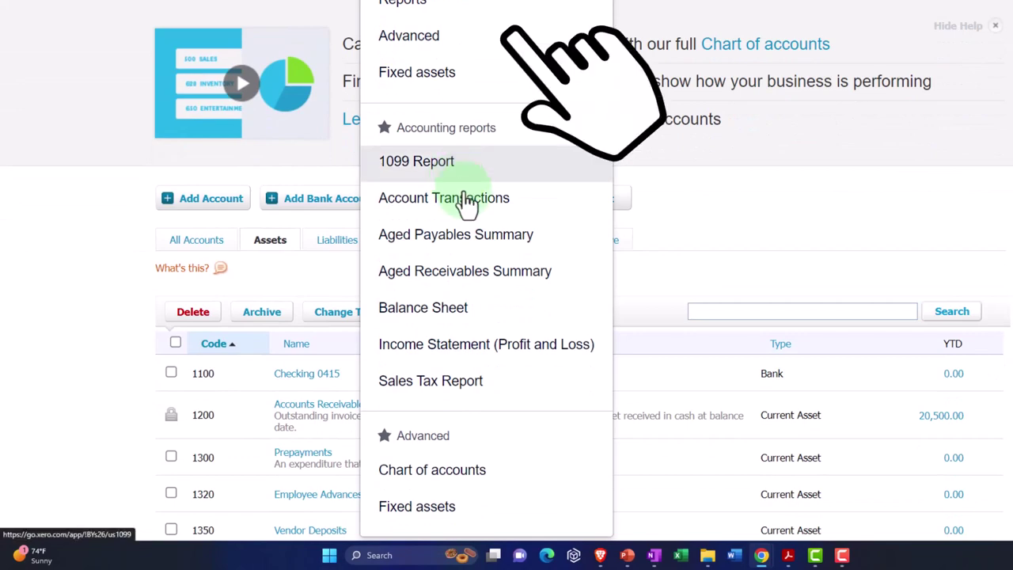
pyautogui.scroll(1, 473, 208)
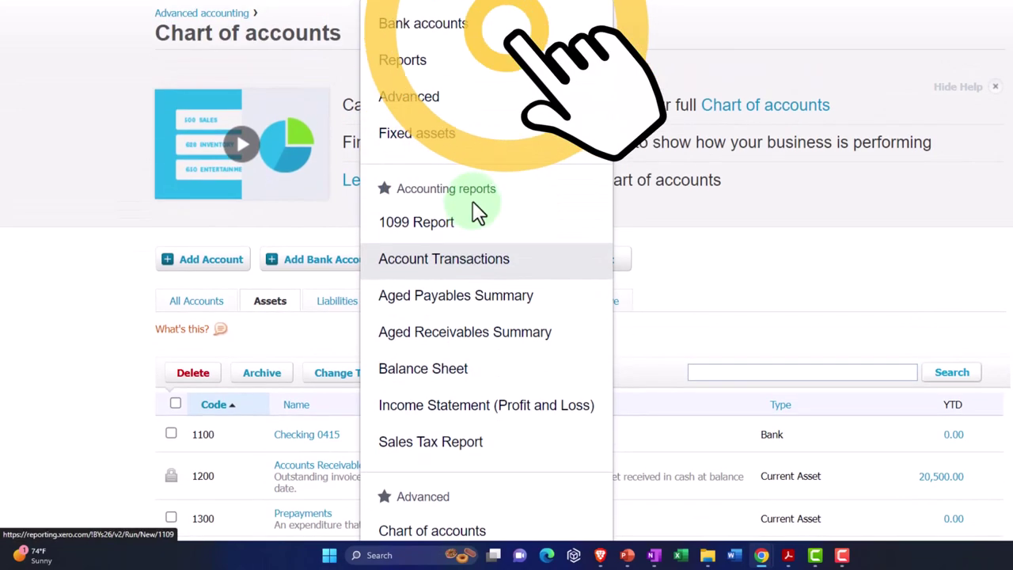
pyautogui.click(448, 31)
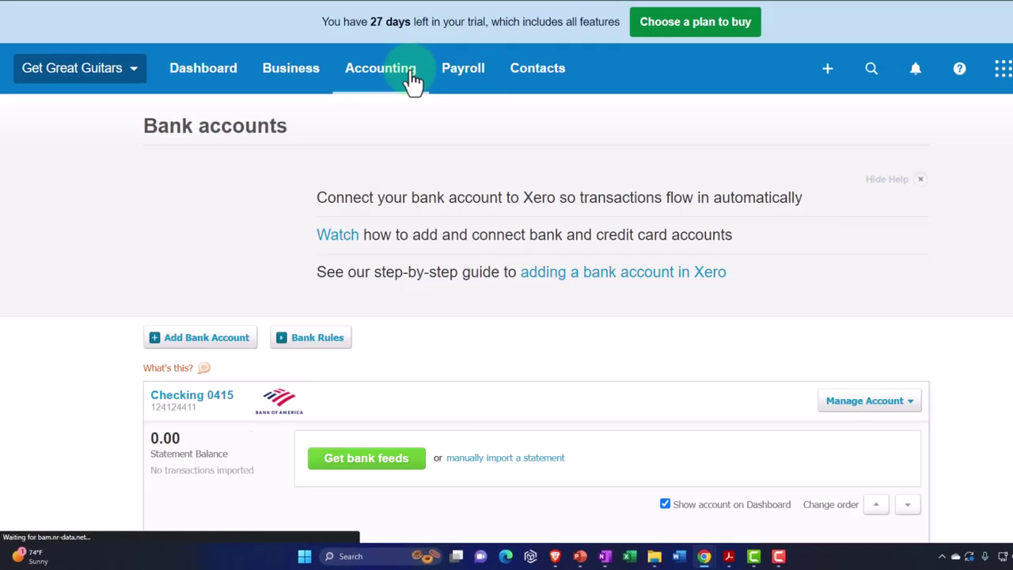
pyautogui.scroll(-2, 346, 321)
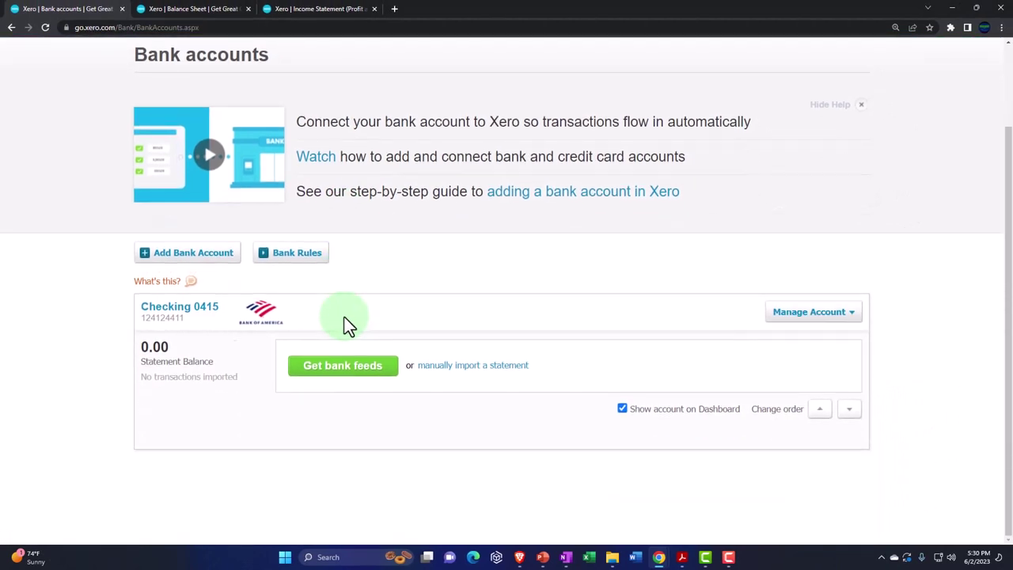
# Open the account transactions of the Checking 0415 bank account
pyautogui.click(853, 317)
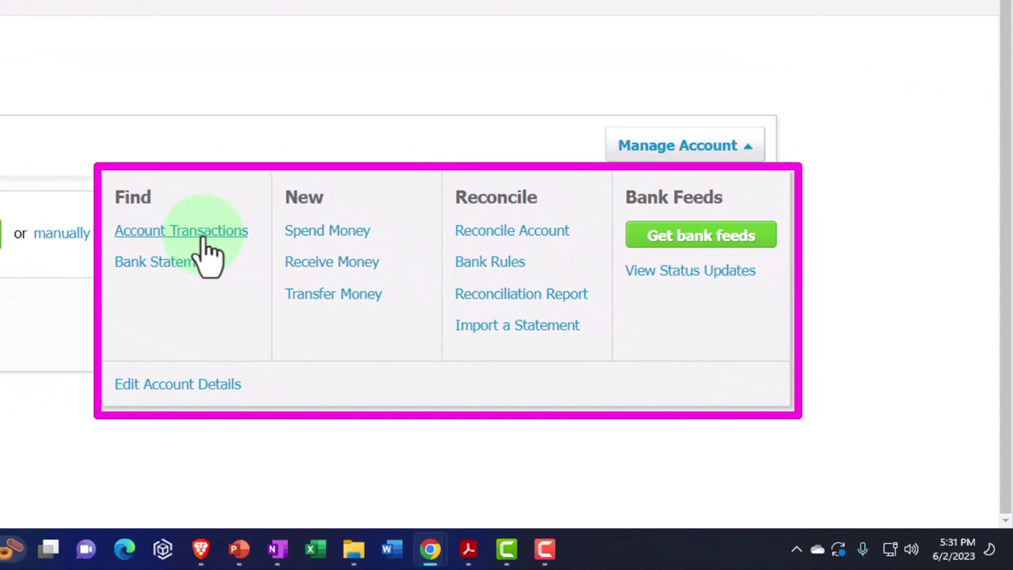
pyautogui.moveTo(205, 242); pyautogui.dragTo(191, 233)
pyautogui.click(190, 231)
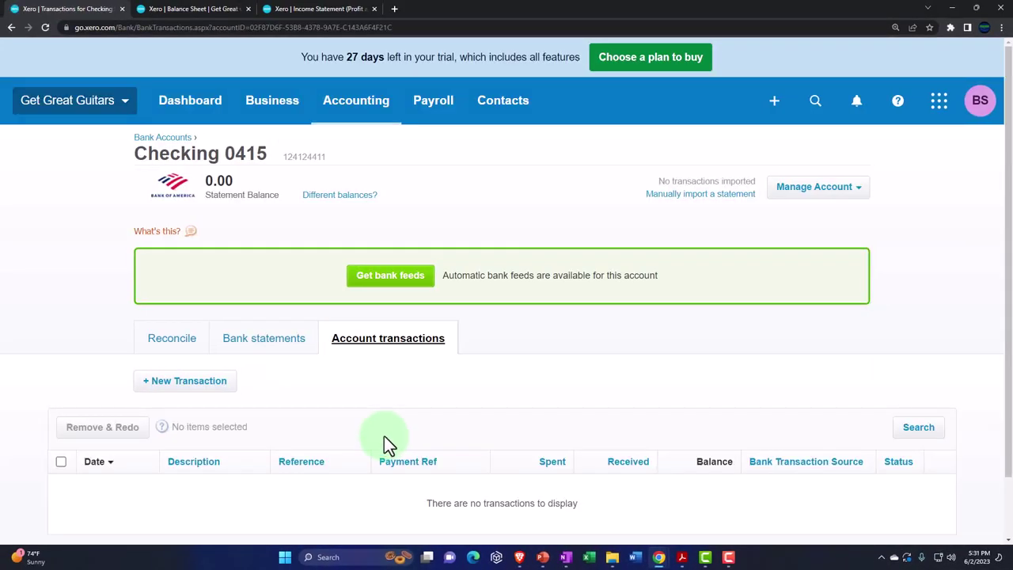
pyautogui.scroll(-1, 386, 443)
pyautogui.scroll(1, 384, 439)
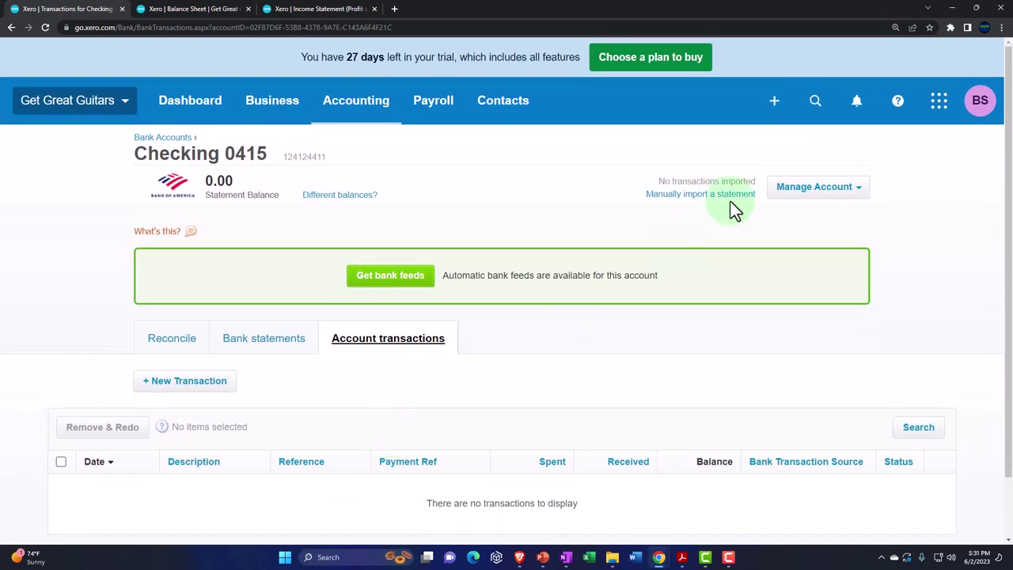
# Start a new transaction in the Checking 0415 account and change its type to Receive Money
pyautogui.click(776, 117)
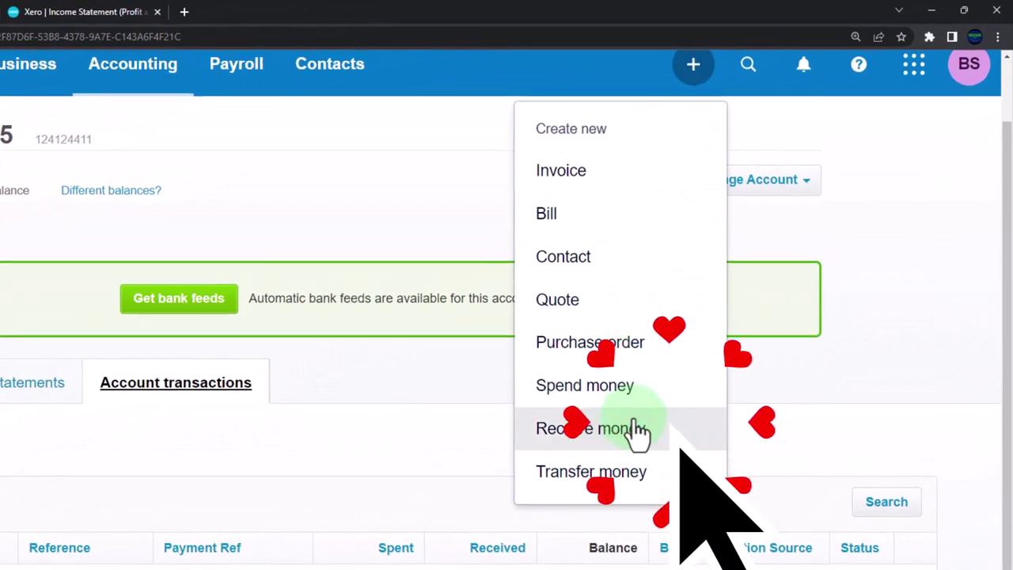
pyautogui.click(278, 472)
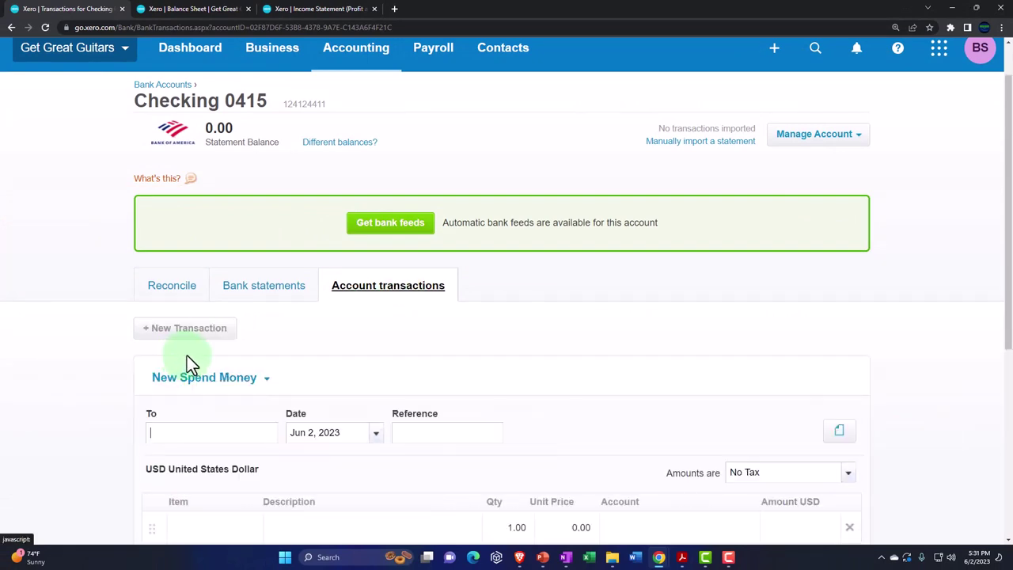
pyautogui.scroll(-1, 103, 351)
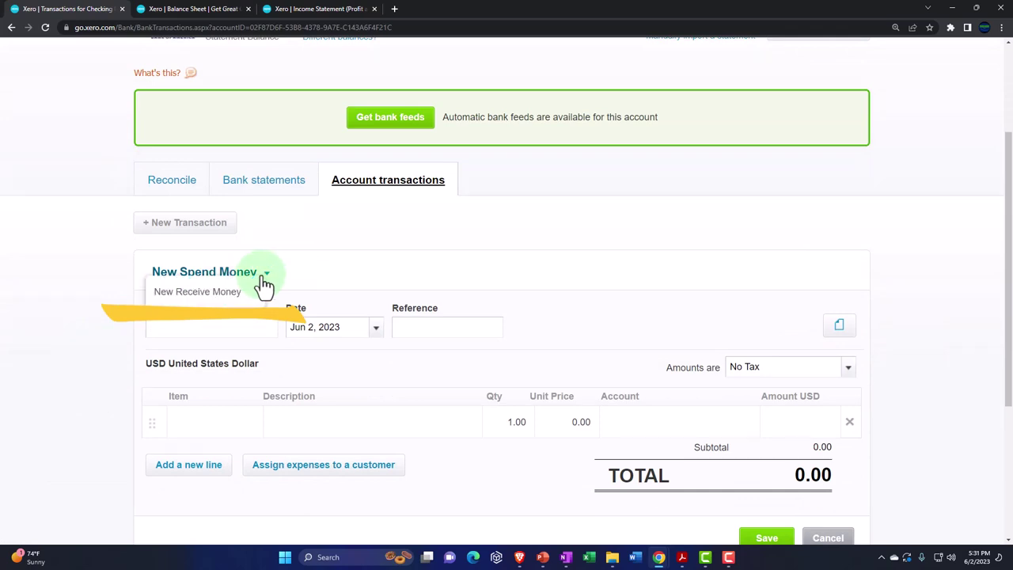
pyautogui.click(227, 292)
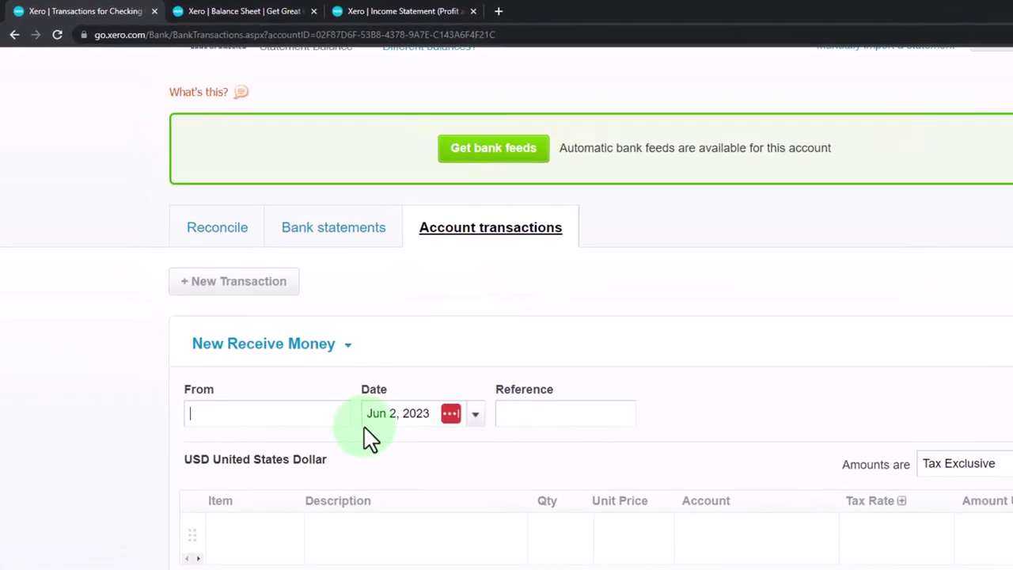
# Set the date of the Receive Money transaction to Dec 31, 2022
pyautogui.click(475, 413)
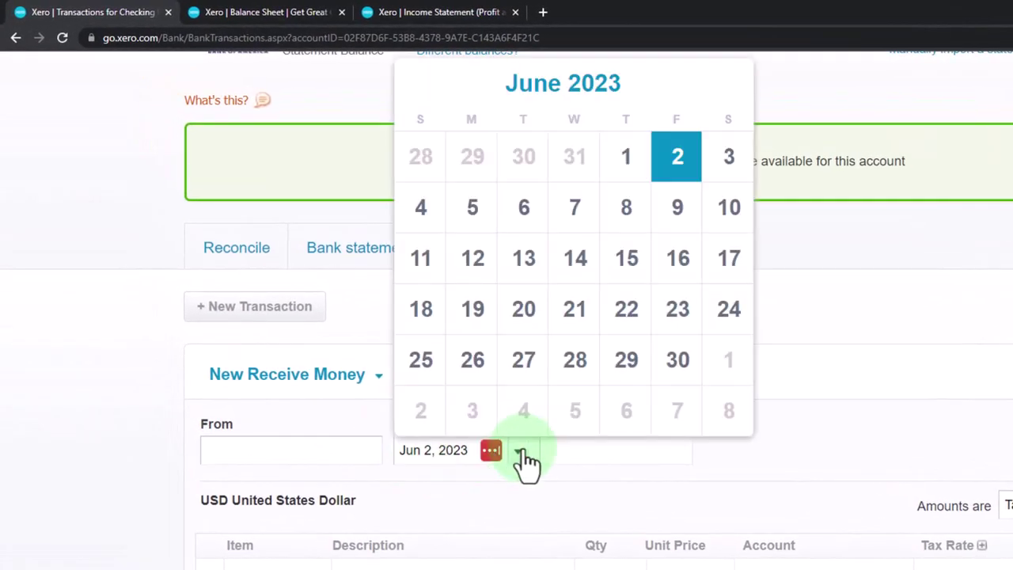
pyautogui.click(419, 81)
pyautogui.click(420, 81)
pyautogui.click(417, 81)
pyautogui.click(417, 81)
pyautogui.click(417, 82)
pyautogui.click(417, 81)
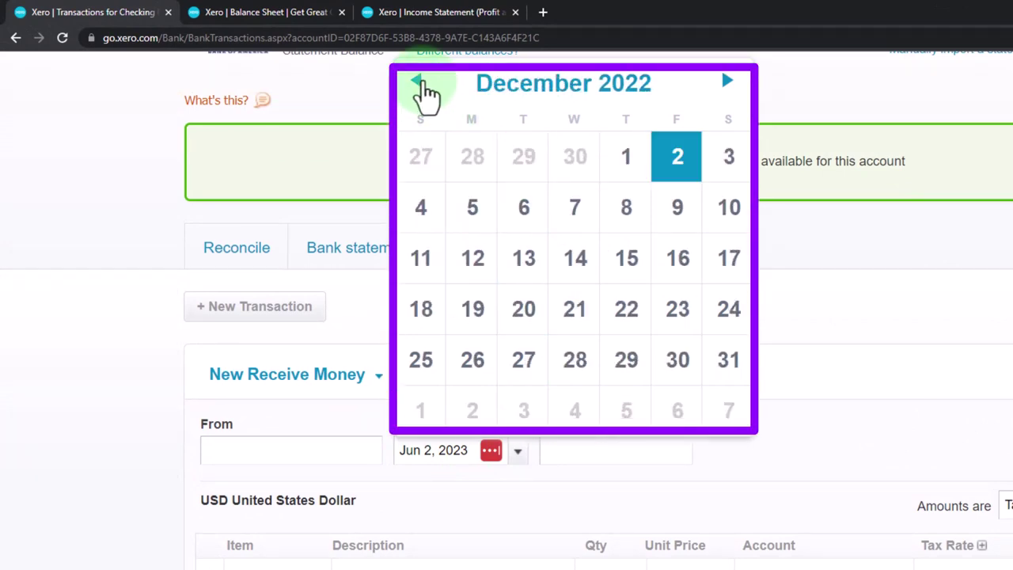
pyautogui.click(417, 81)
pyautogui.click(727, 81)
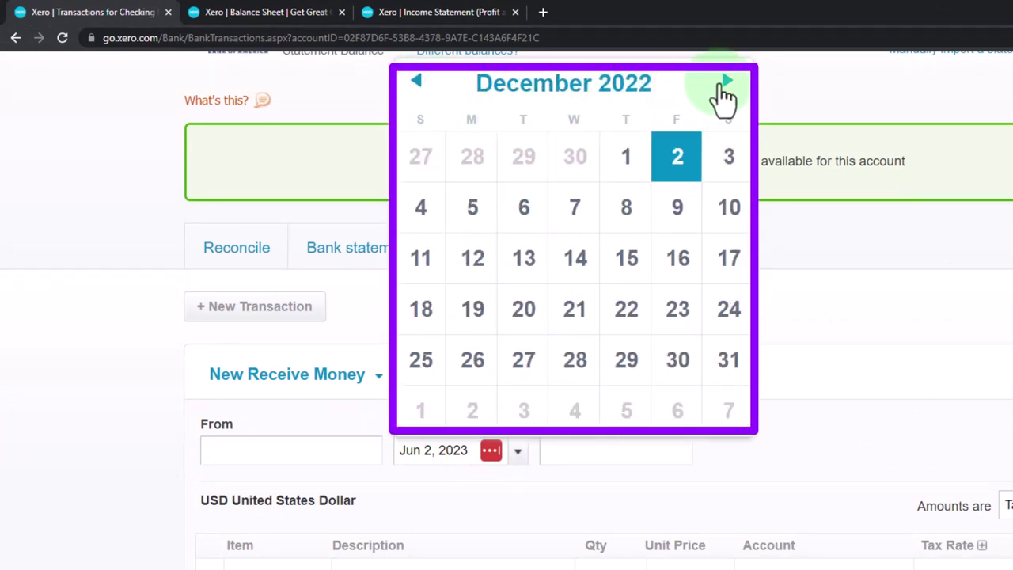
pyautogui.click(728, 361)
# Enter "Beg bal" as the transaction's reference and "Beg Bal" as the description of the first line
pyautogui.click(632, 449)
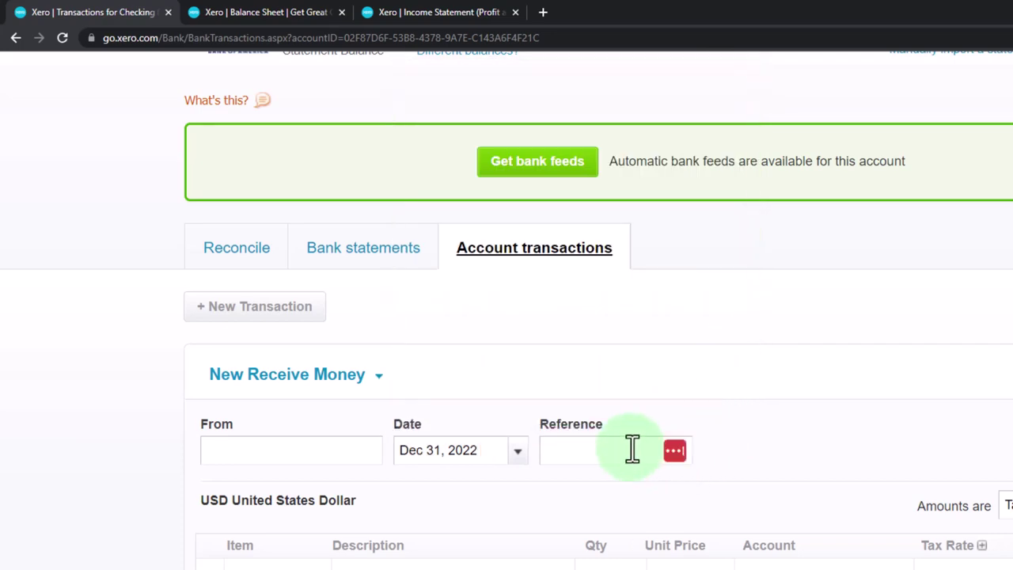
pyautogui.write('Beg bal')
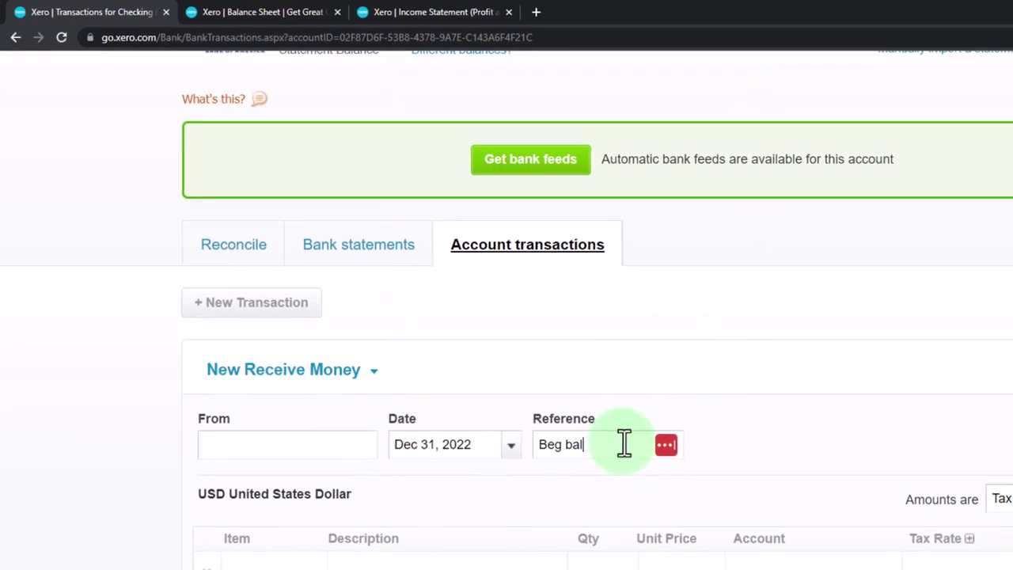
pyautogui.click(322, 444)
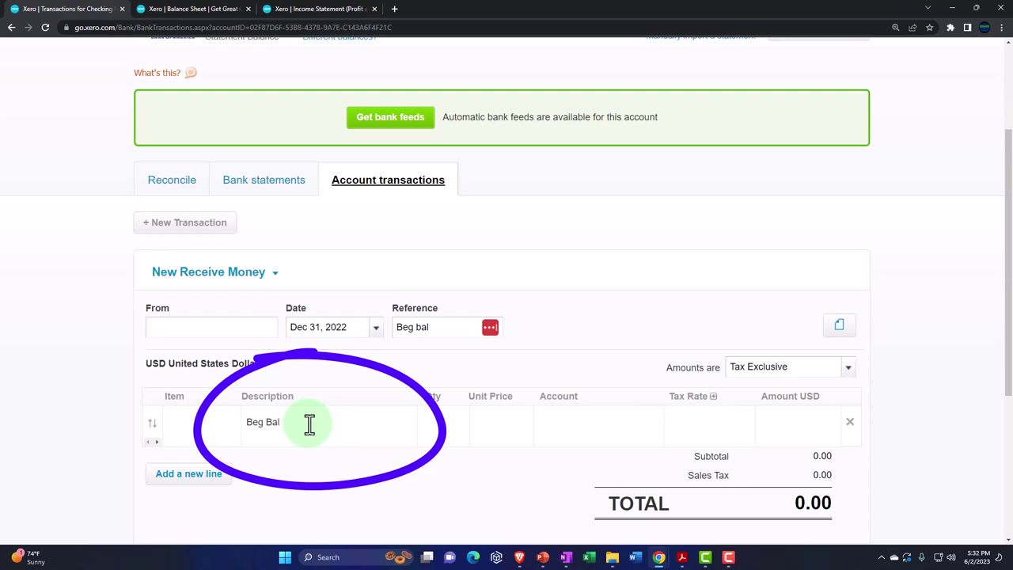
pyautogui.press('Tab')
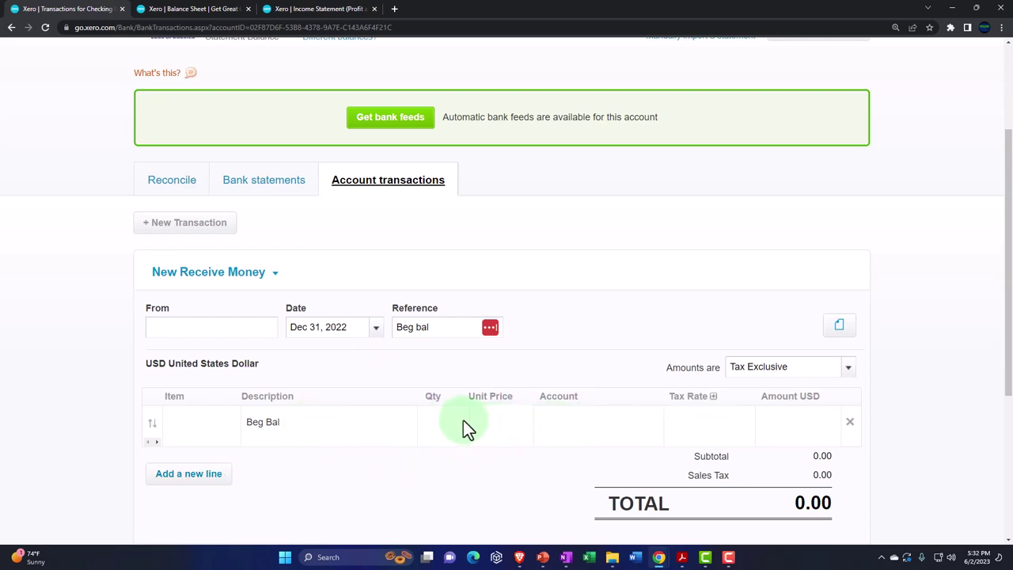
# Check the Checking amount in the trial balance PDF, and enter quantity 1 and unit price 25,000 on the Beg Bal line
pyautogui.click(682, 558)
pyautogui.click(682, 558)
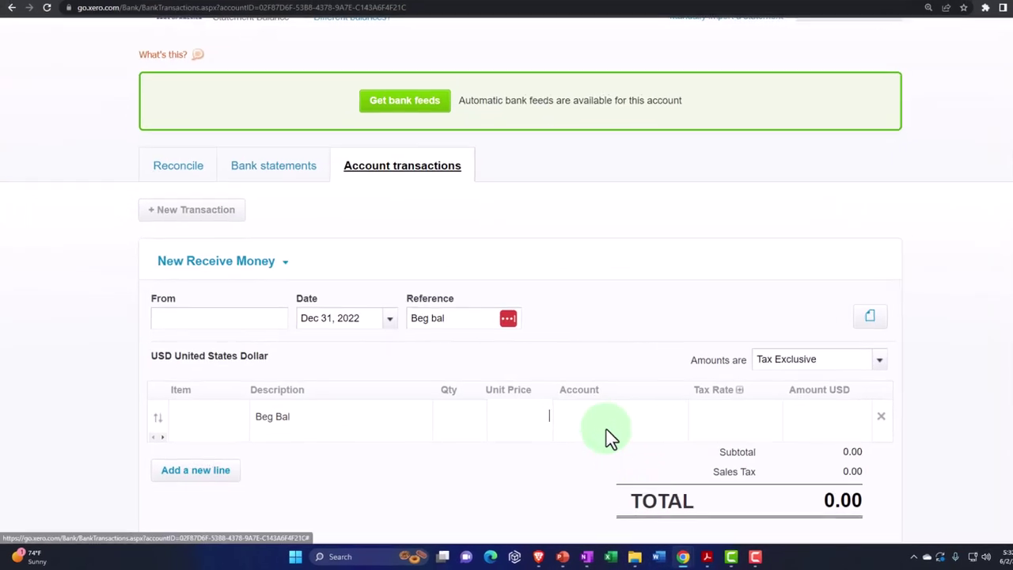
pyautogui.write('25,000')
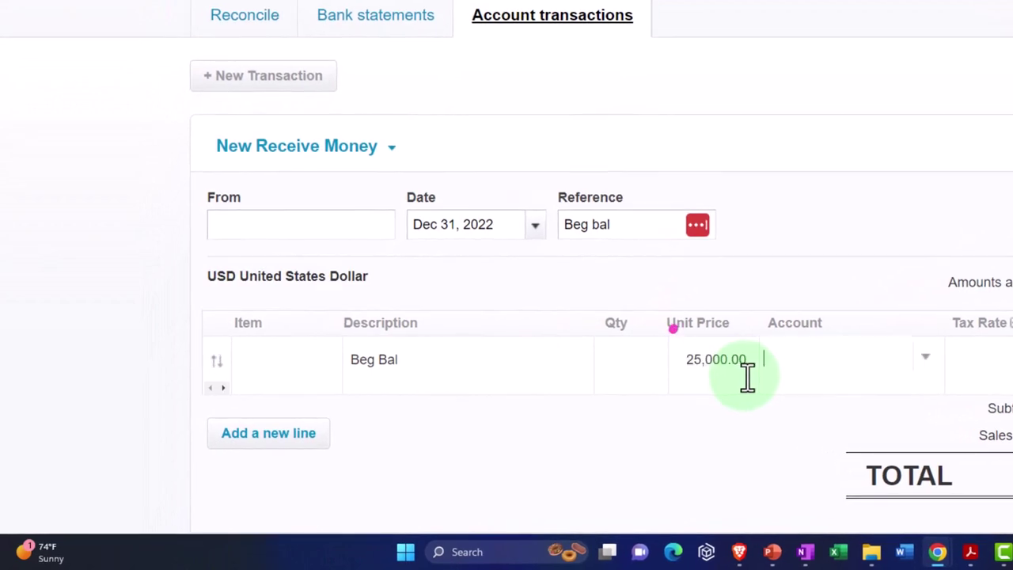
pyautogui.press('Tab')
pyautogui.moveTo(663, 329); pyautogui.dragTo(610, 396)
pyautogui.moveTo(630, 339); pyautogui.dragTo(658, 420)
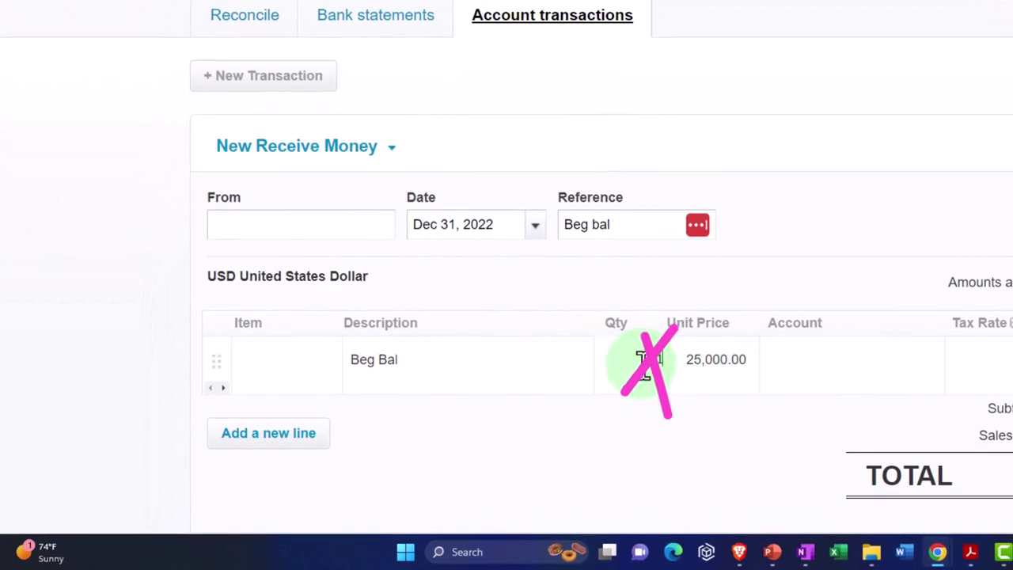
pyautogui.hotkey('shift', 'Tab')
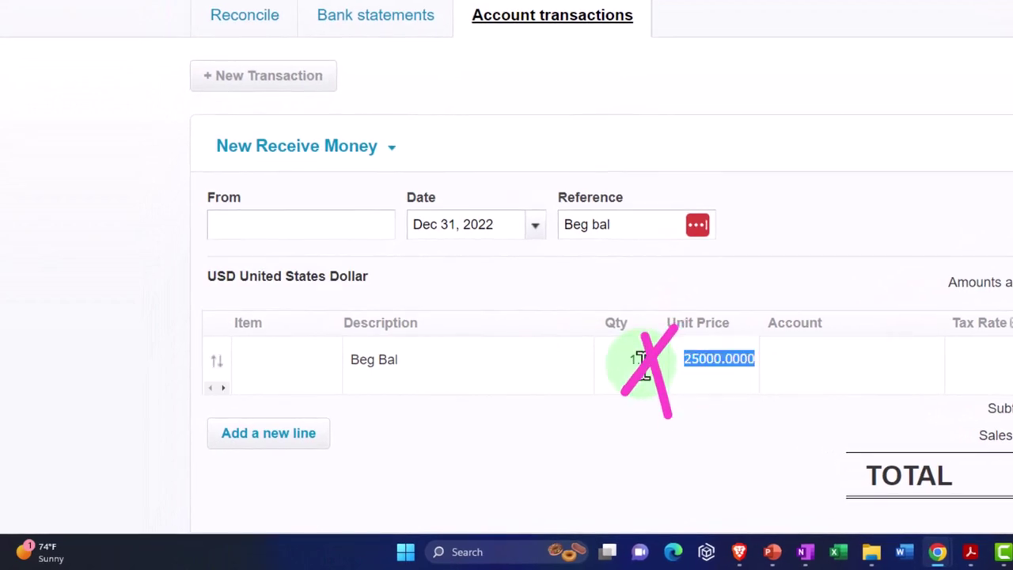
pyautogui.press('Tab')
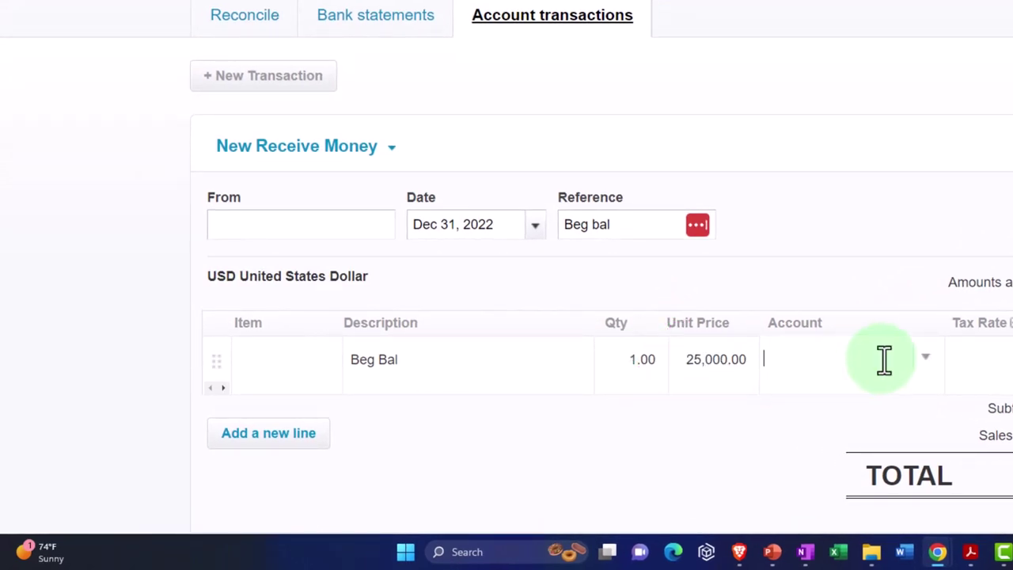
# Assign the Beg Bal line to the account 3000 - Owner's Capital and try to save the transaction
pyautogui.click(928, 361)
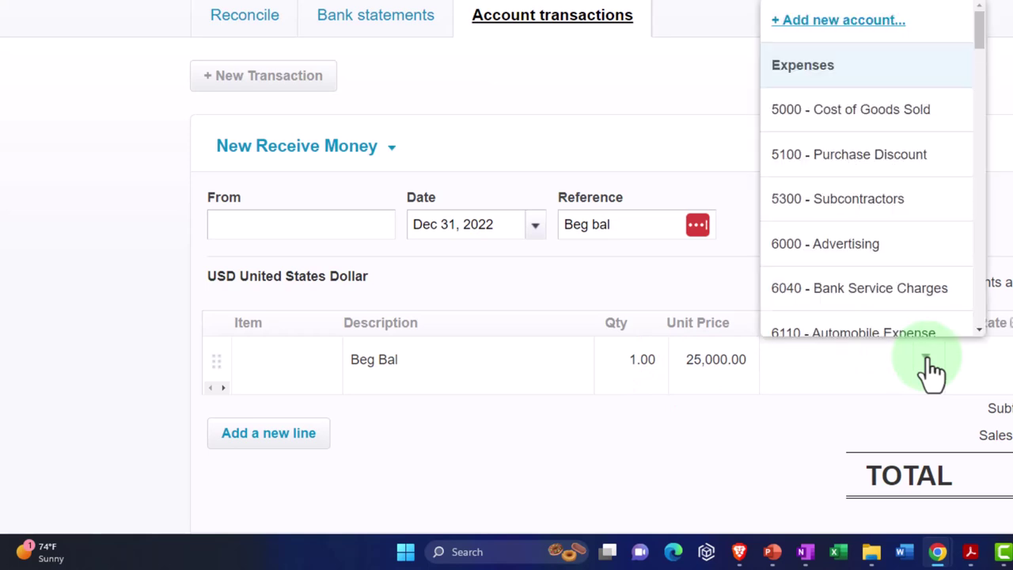
pyautogui.scroll(-3, 905, 253)
pyautogui.scroll(3, 905, 249)
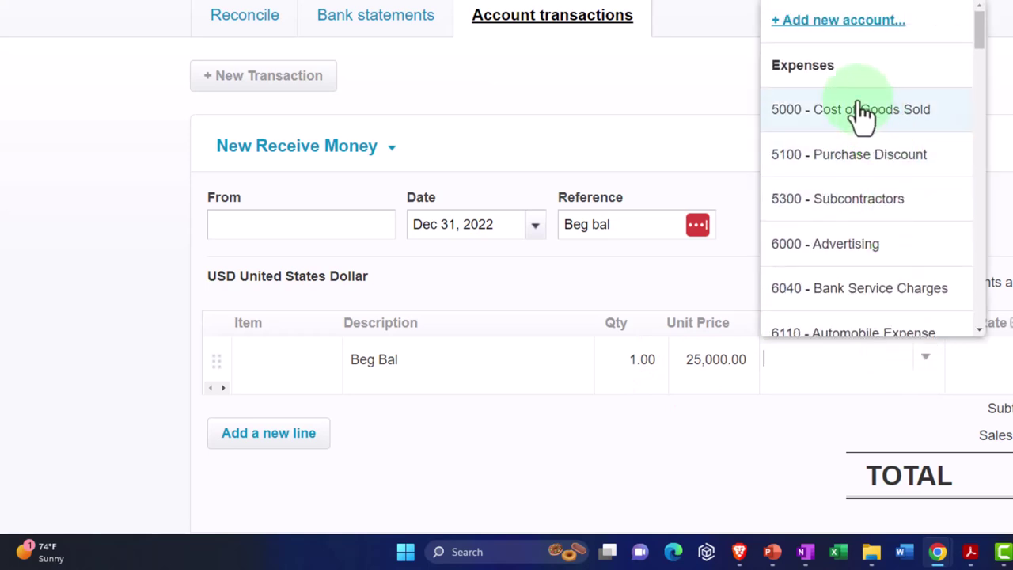
pyautogui.scroll(-15, 870, 118)
pyautogui.scroll(-6, 878, 155)
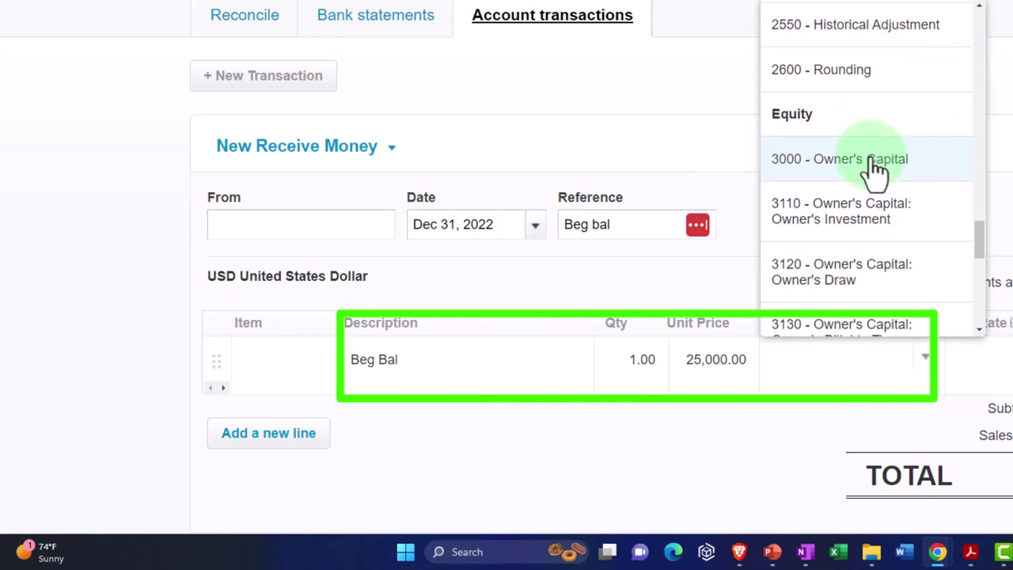
pyautogui.click(874, 168)
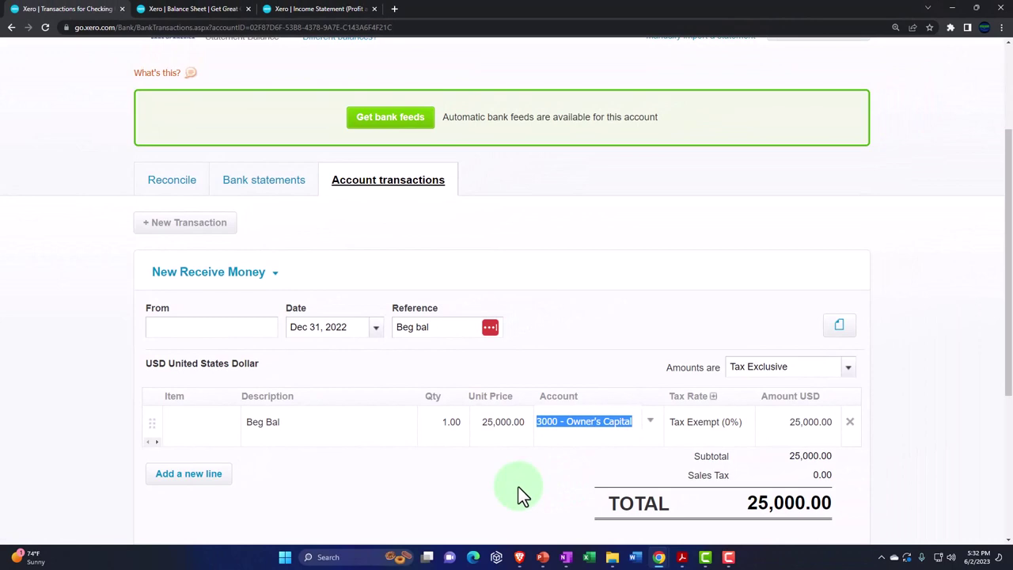
pyautogui.scroll(-3, 518, 487)
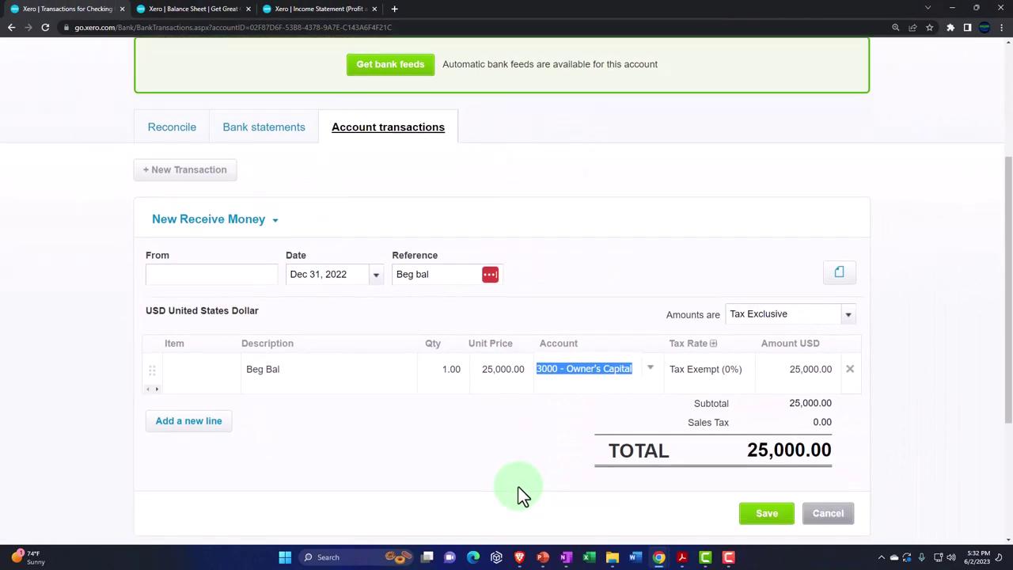
pyautogui.click(764, 468)
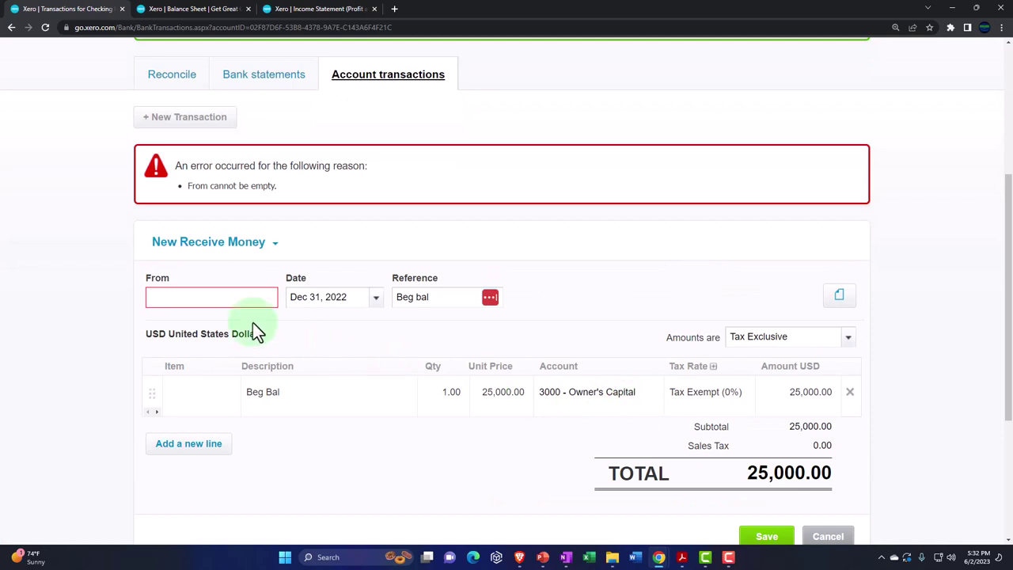
# Enter Owner as the new contact the money is received from and save the transaction
pyautogui.write('Ow')
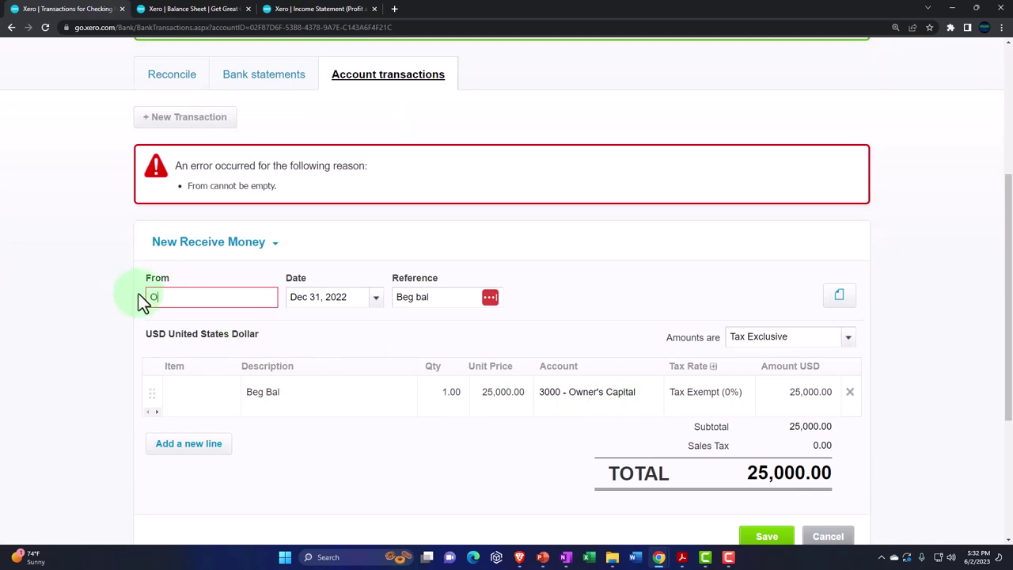
pyautogui.write('ner')
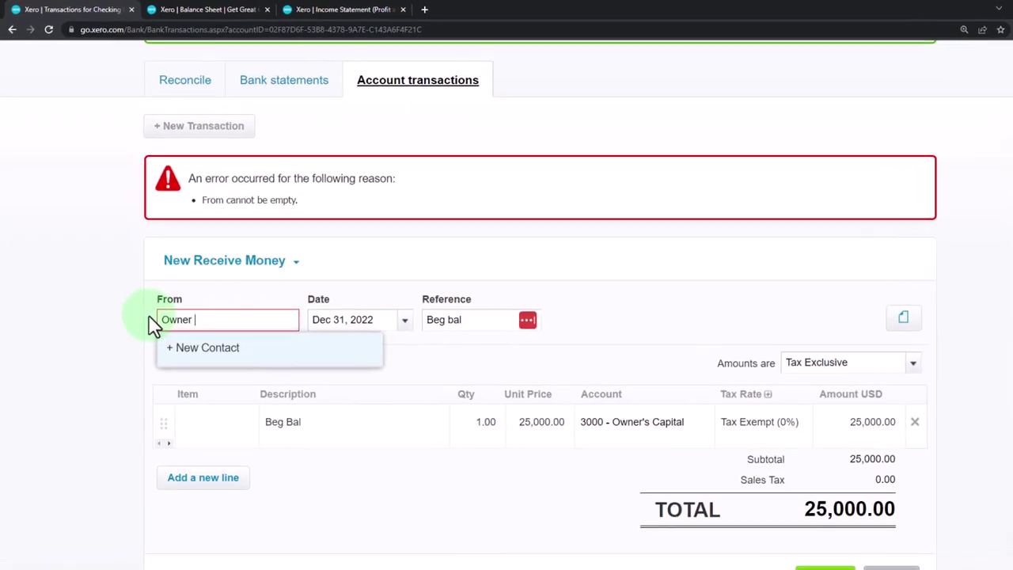
pyautogui.press('Tab')
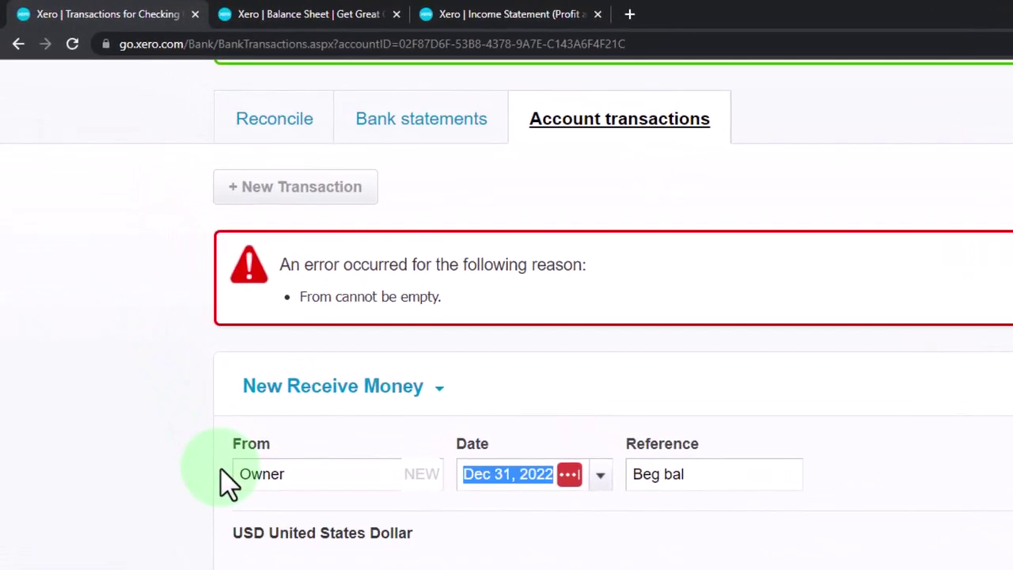
pyautogui.press('Tab')
pyautogui.click(340, 470)
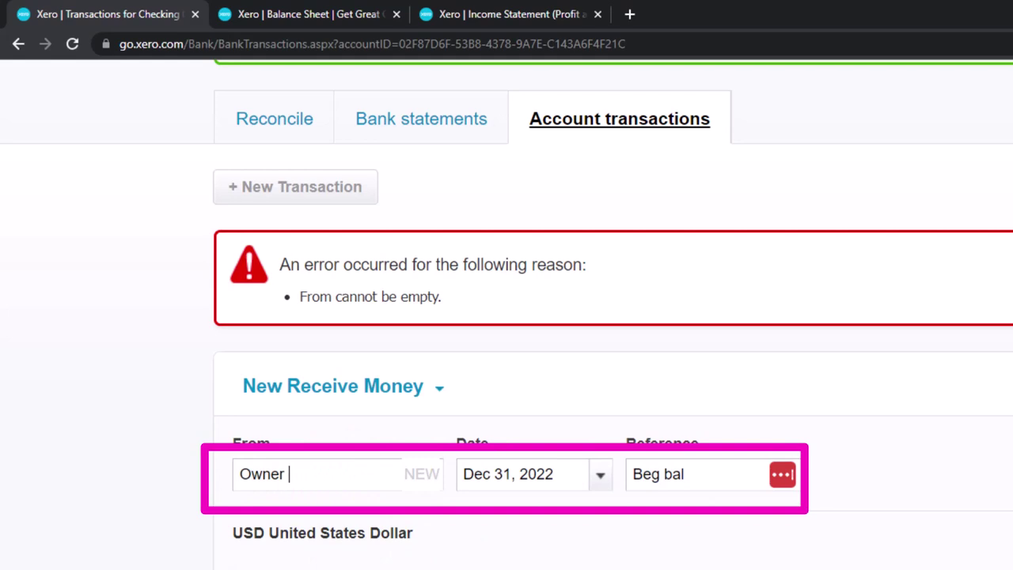
pyautogui.scroll(-1, 475, 554)
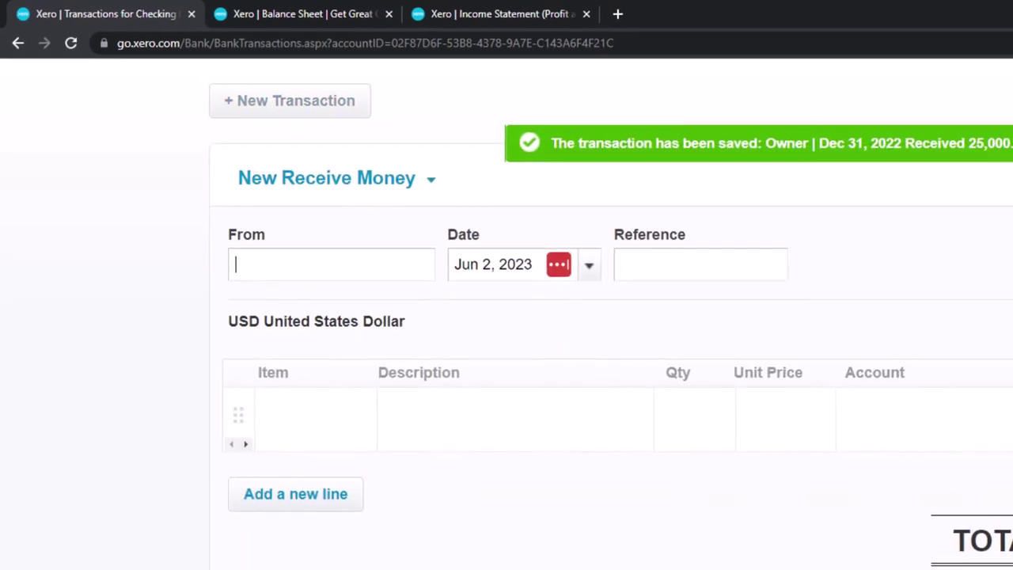
# Switch to the Balance Sheet report, update it and examine the Checking 0415 balance under current assets
pyautogui.click(253, 18)
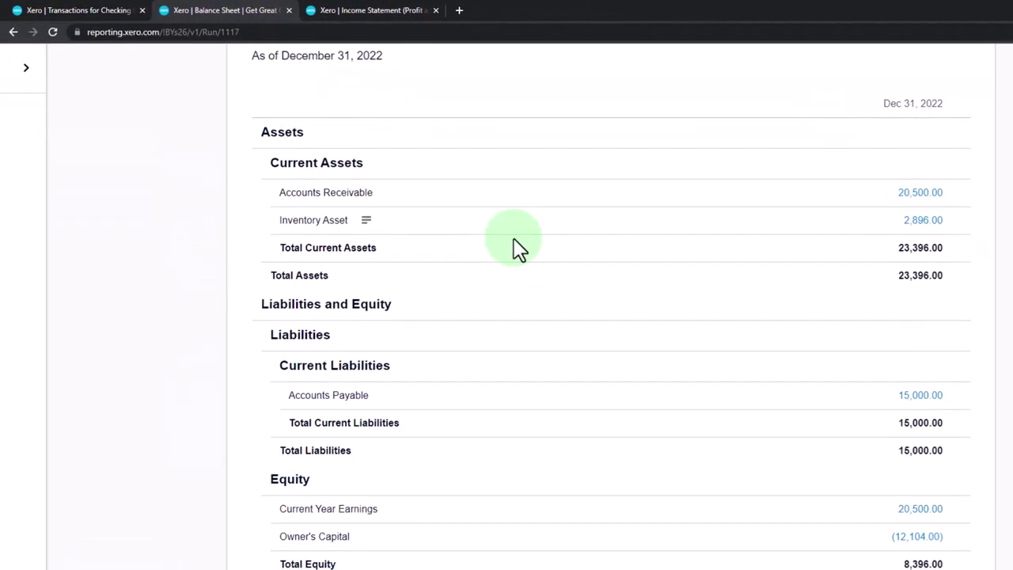
pyautogui.scroll(5, 513, 238)
pyautogui.click(843, 222)
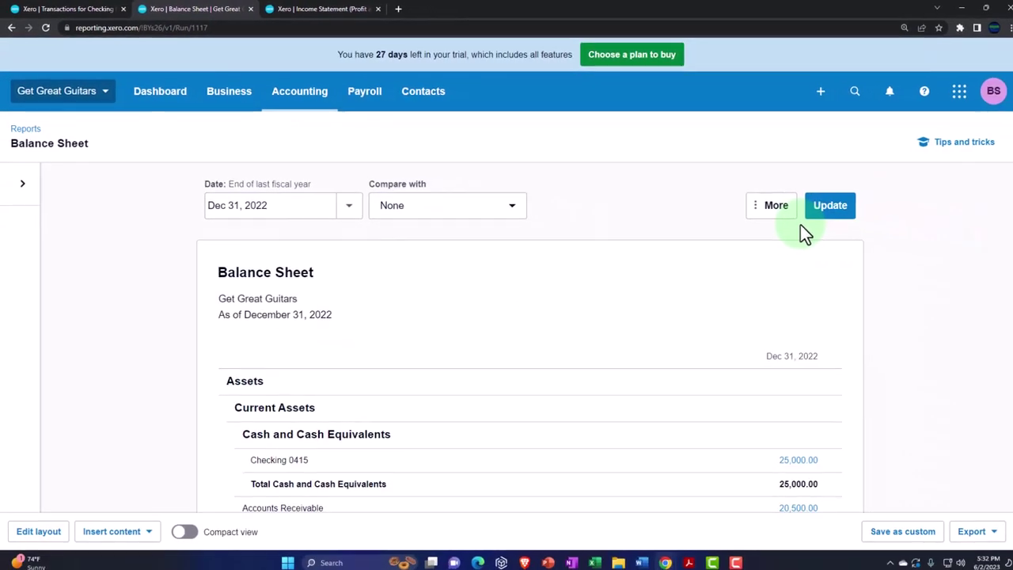
pyautogui.scroll(-2, 794, 238)
pyautogui.scroll(-1, 802, 309)
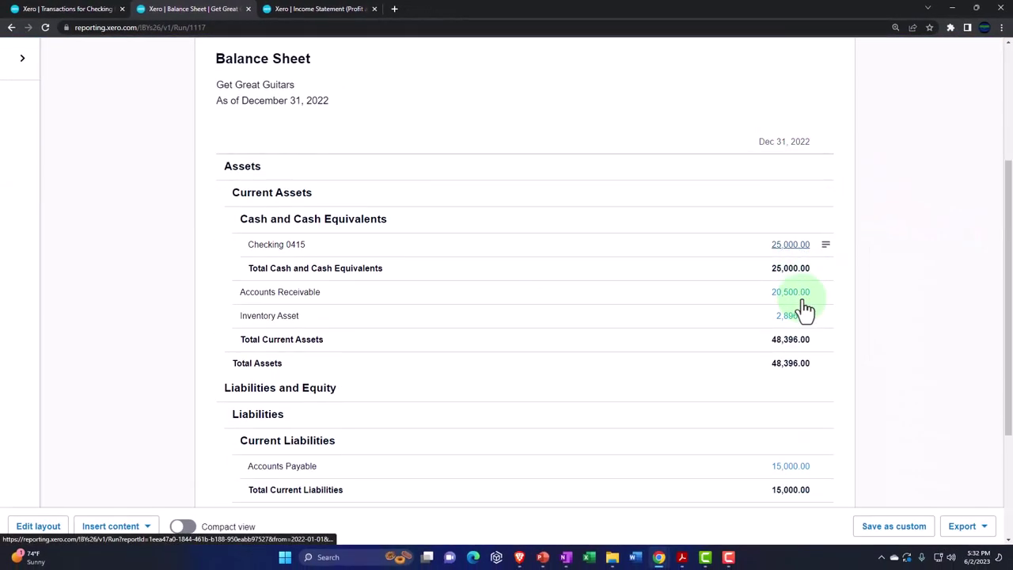
pyautogui.hotkey('ctrl', '+')
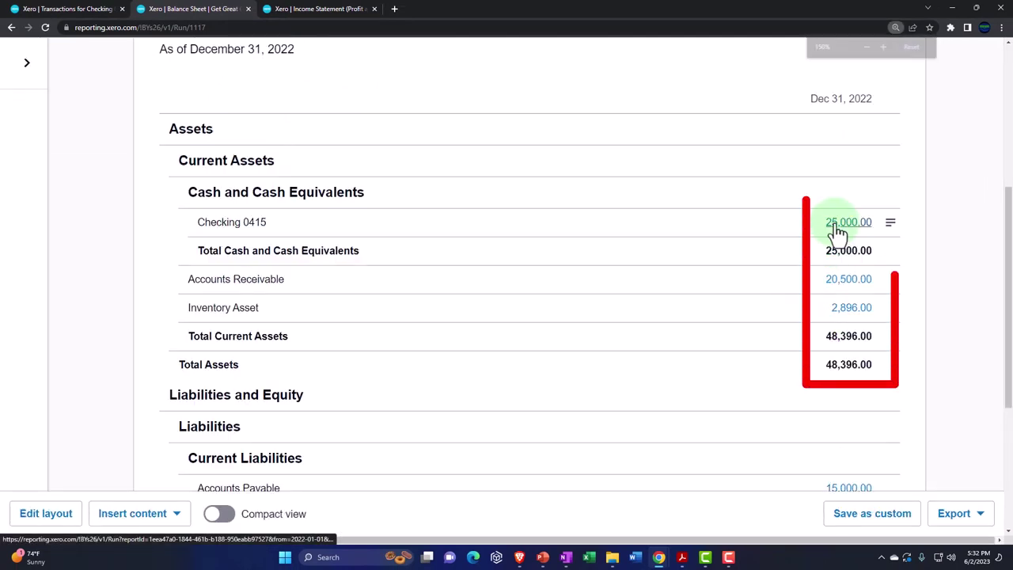
# Open the transactions behind the Checking 0415 balance and review the Dec 31, 2022 Receive Money entry
pyautogui.click(836, 227)
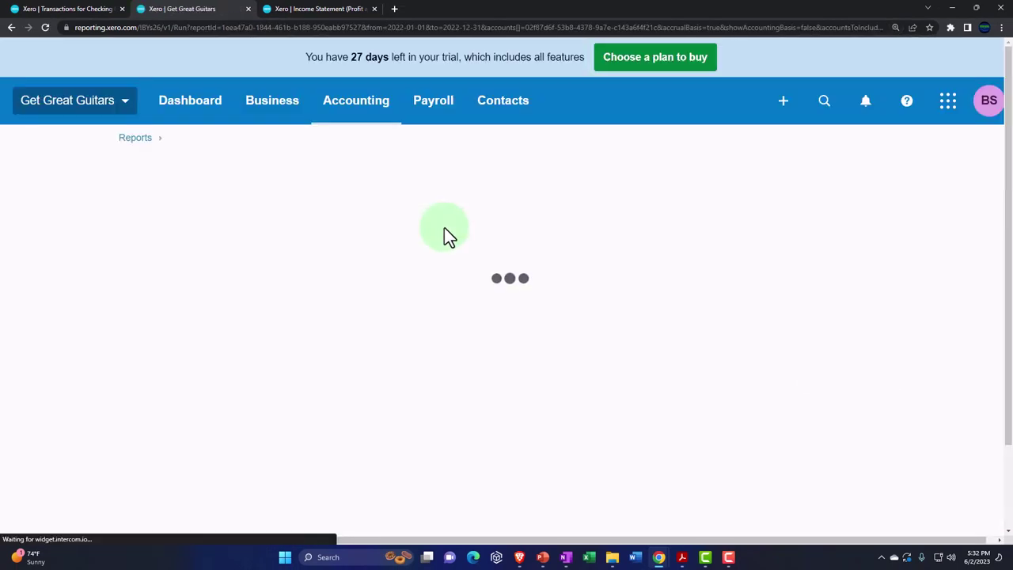
pyautogui.scroll(-3, 441, 234)
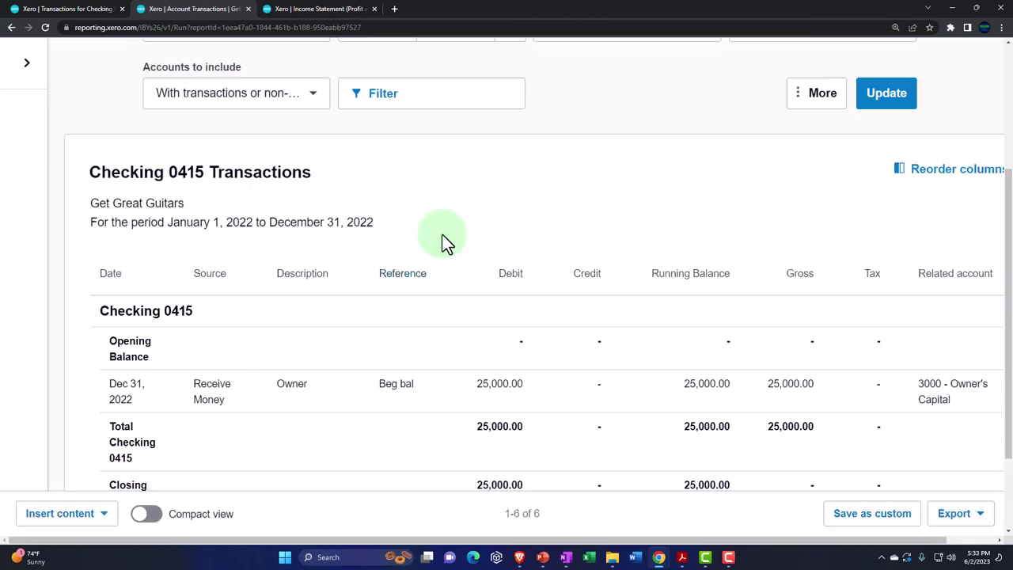
pyautogui.scroll(-1, 443, 237)
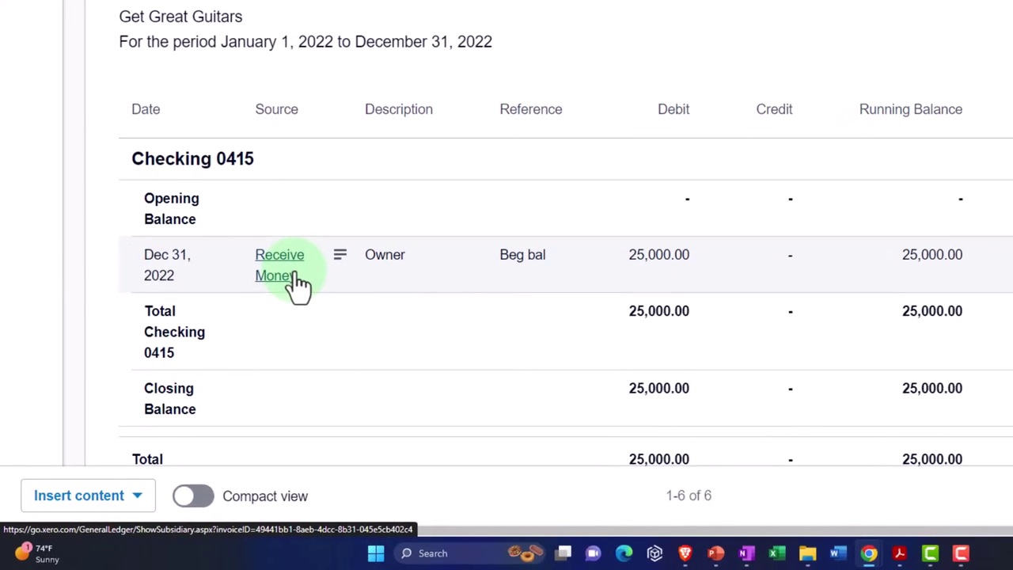
pyautogui.hotkey('ctrl', '-')
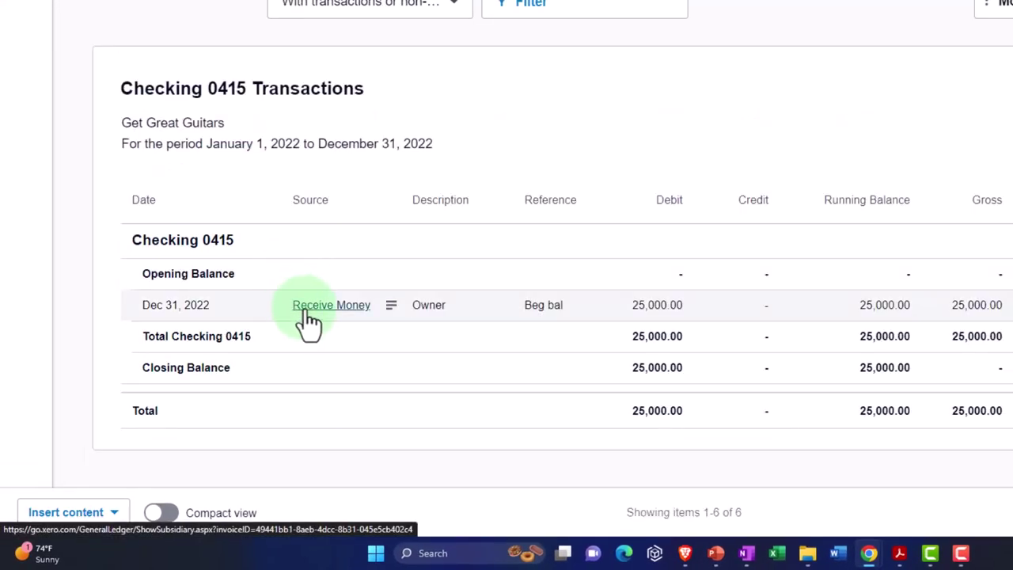
# Open the Dec 31, 2022 Receive Money transaction to review its details and return to the Balance Sheet
pyautogui.click(307, 311)
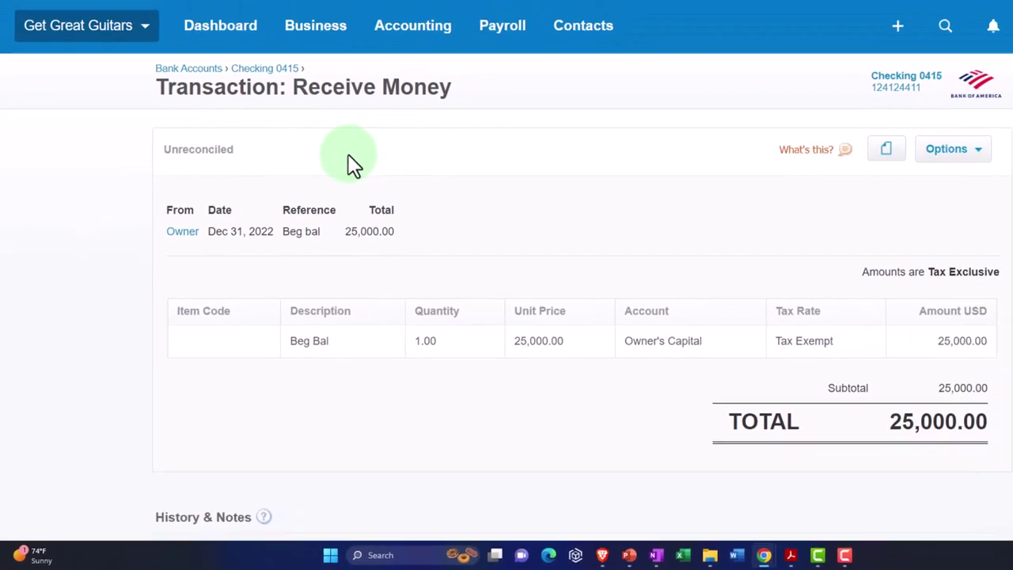
pyautogui.click(11, 27)
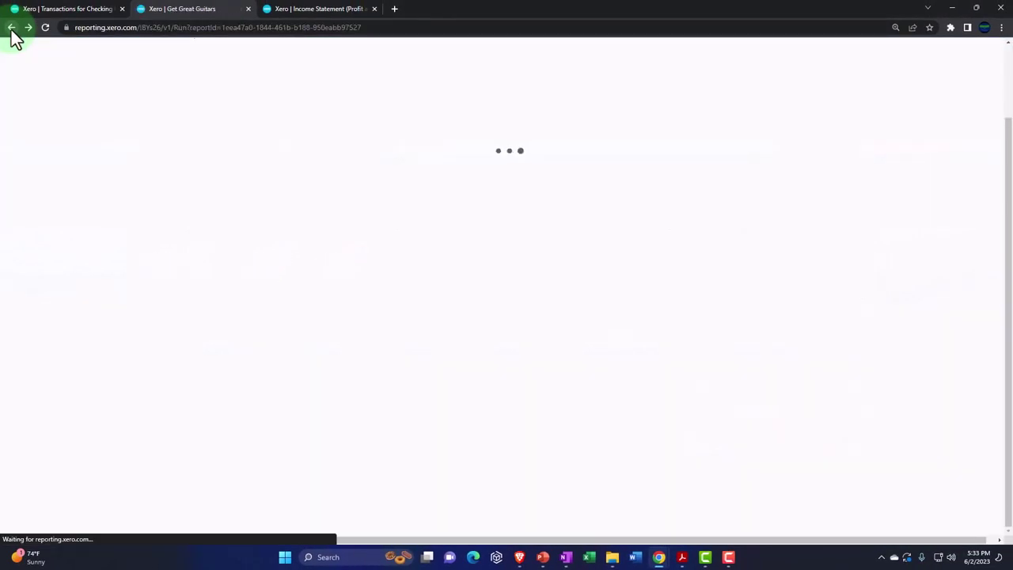
pyautogui.click(11, 28)
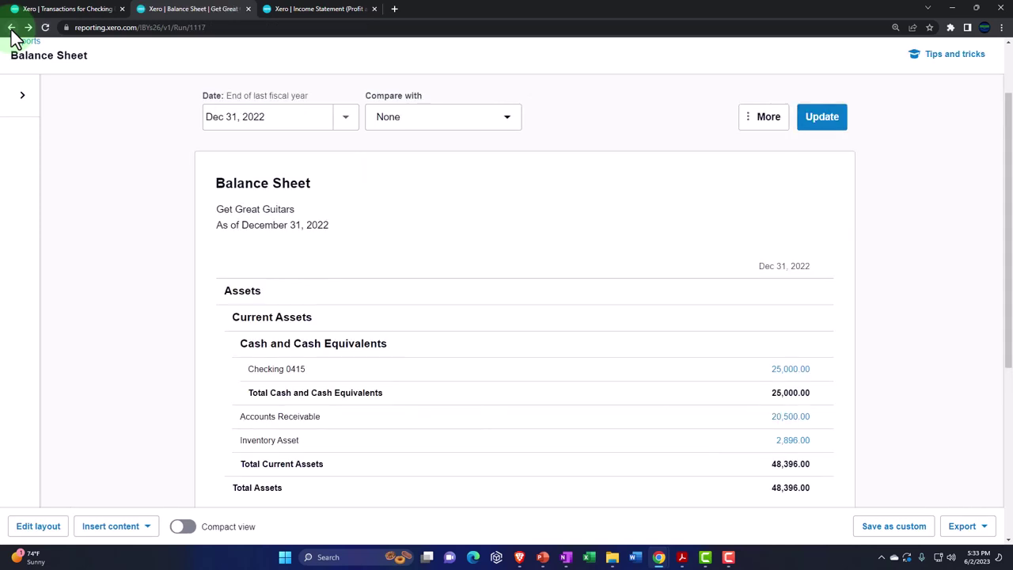
# Open the transactions behind the Owner's Capital balance under Equity and review the Receive Money beginning balance entry
pyautogui.scroll(-4, 449, 246)
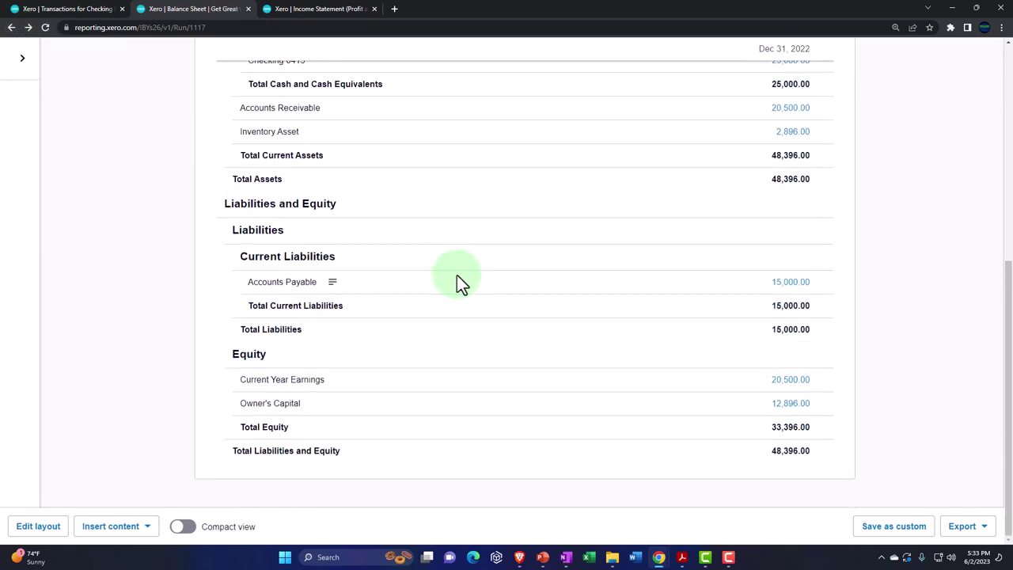
pyautogui.click(270, 384)
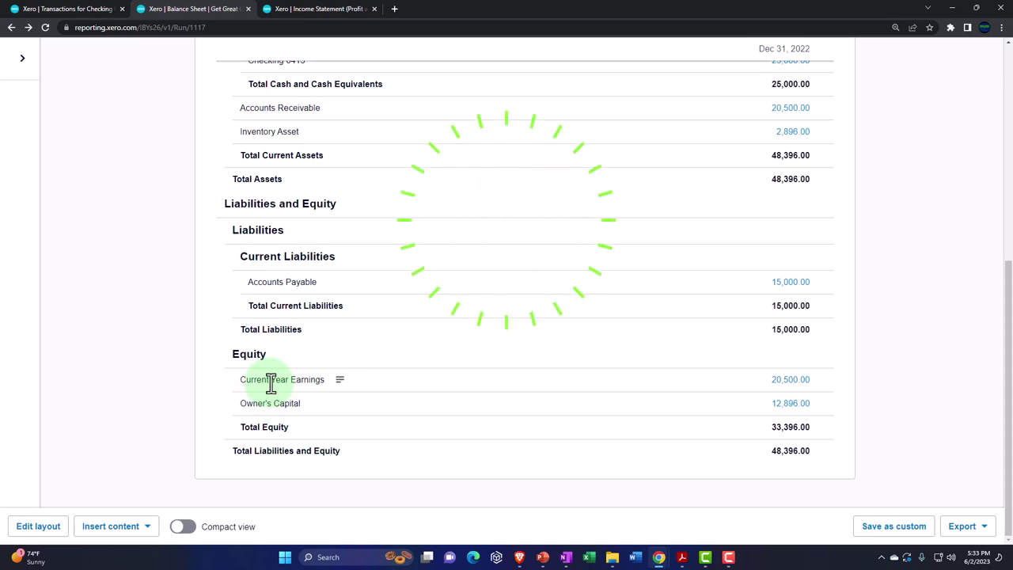
pyautogui.click(777, 405)
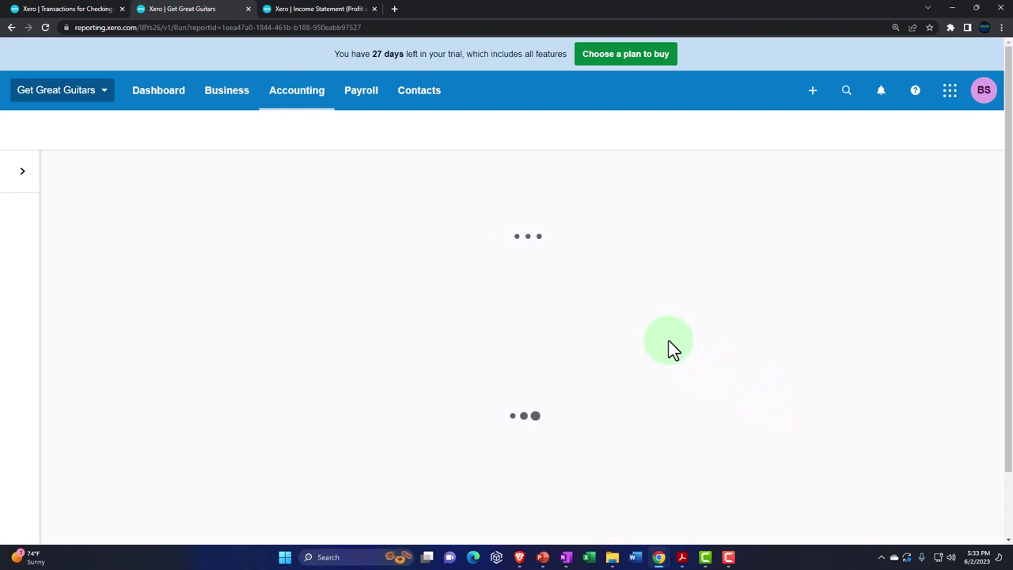
pyautogui.scroll(-3, 671, 346)
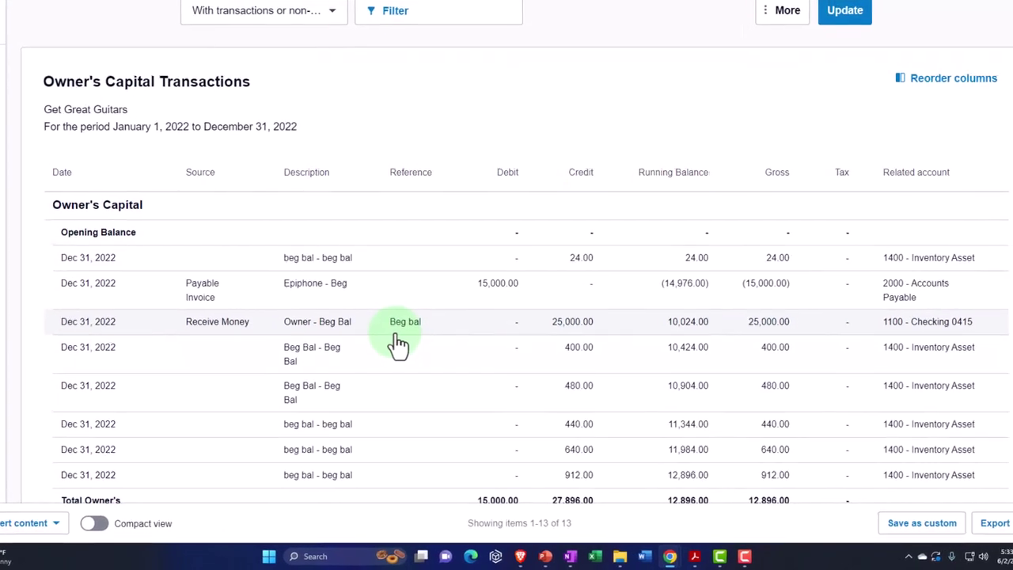
pyautogui.scroll(3, 356, 316)
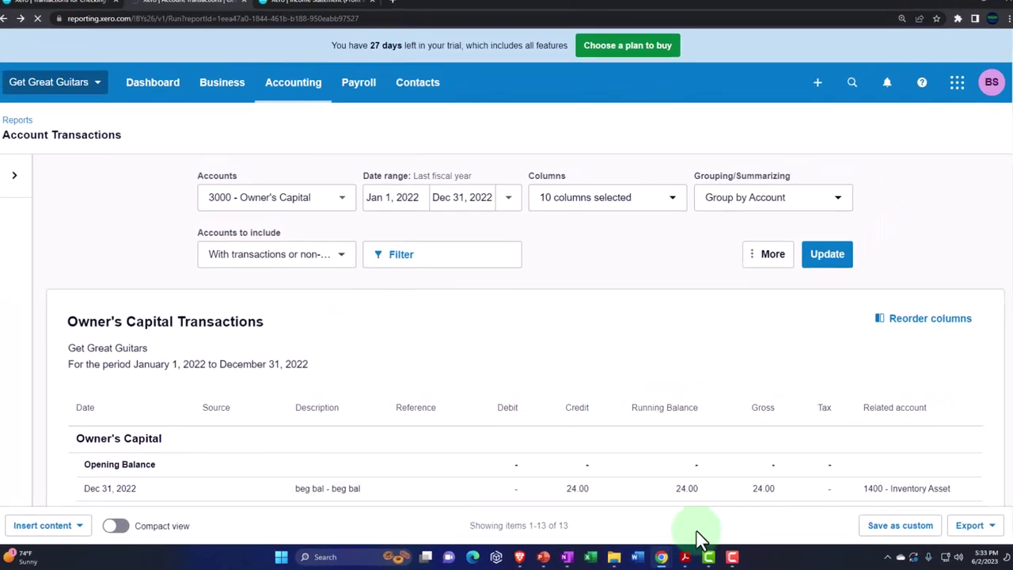
# Switch to Trial Beginning Balances.pdf in Acrobat Reader and highlight the Checking line together with its debit amount
pyautogui.click(684, 556)
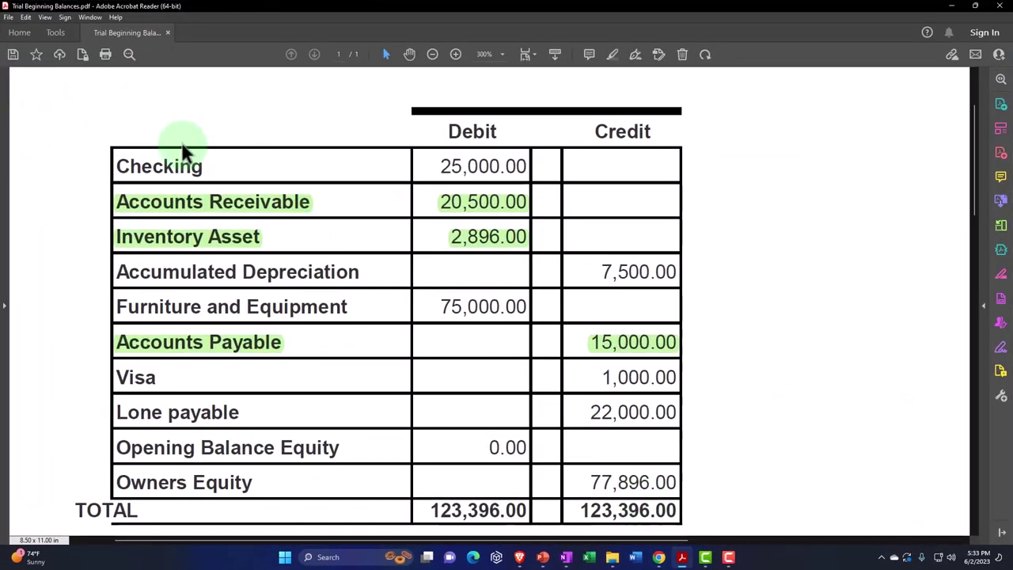
pyautogui.moveTo(113, 158); pyautogui.dragTo(395, 162)
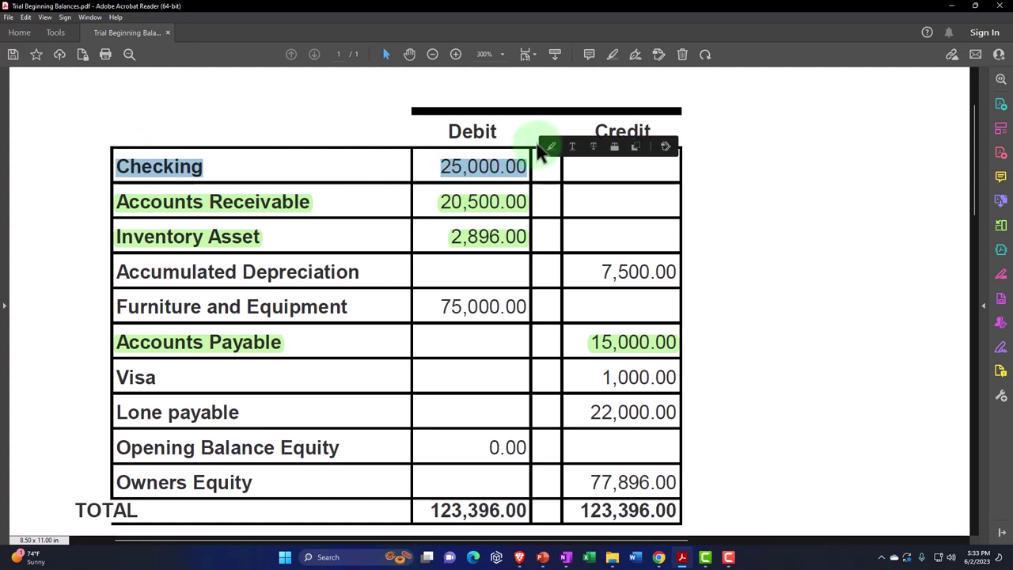
pyautogui.click(551, 146)
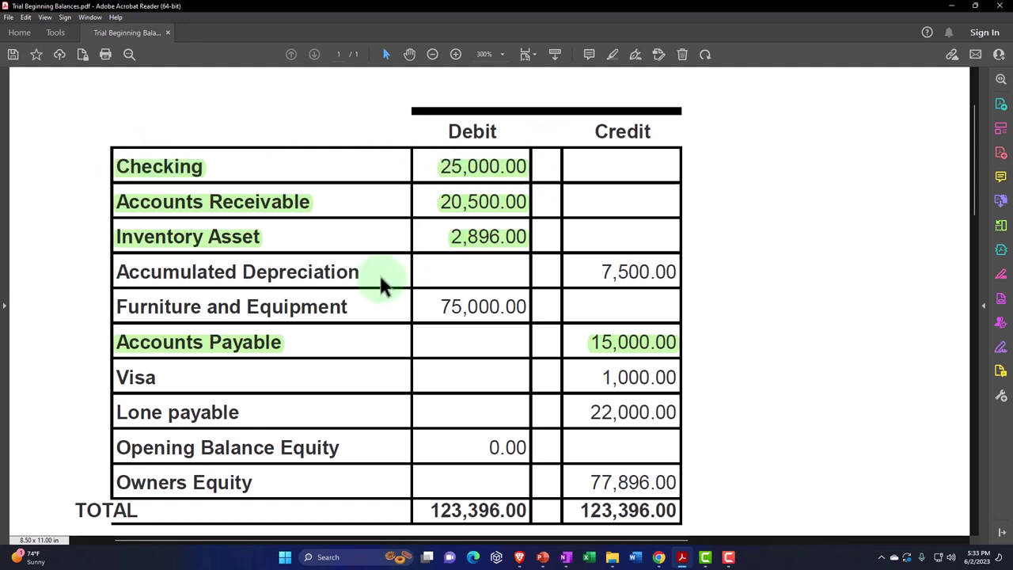
# Examine the Furniture and Equipment line and its debit amount in the trial balance
pyautogui.moveTo(118, 301); pyautogui.dragTo(460, 292)
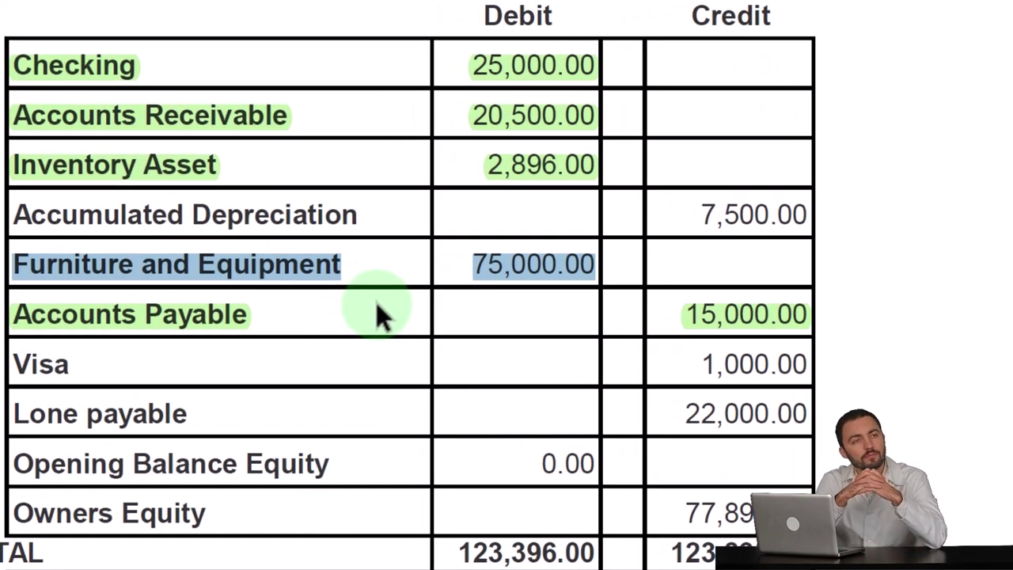
pyautogui.moveTo(500, 273); pyautogui.dragTo(497, 277)
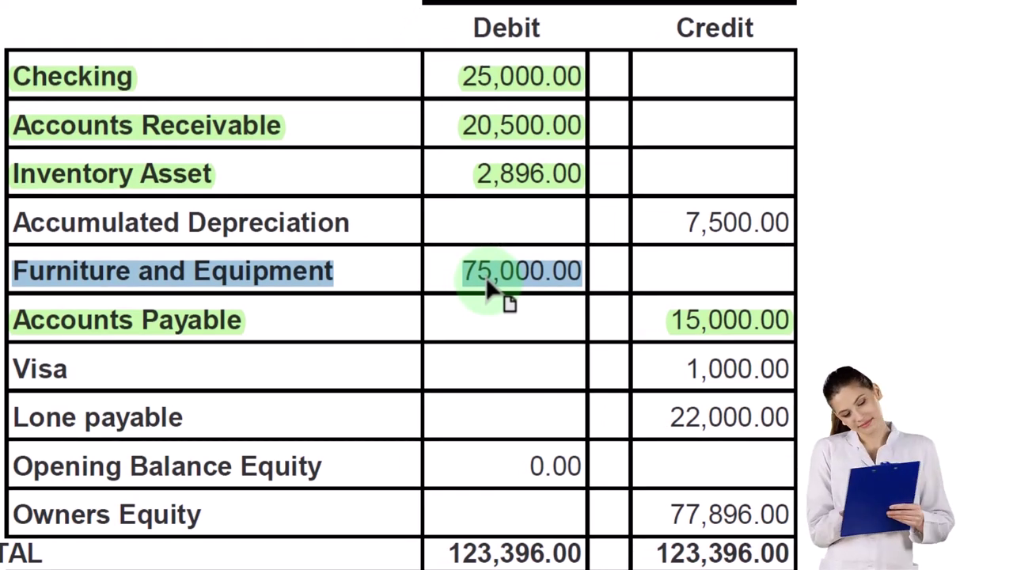
pyautogui.click(489, 289)
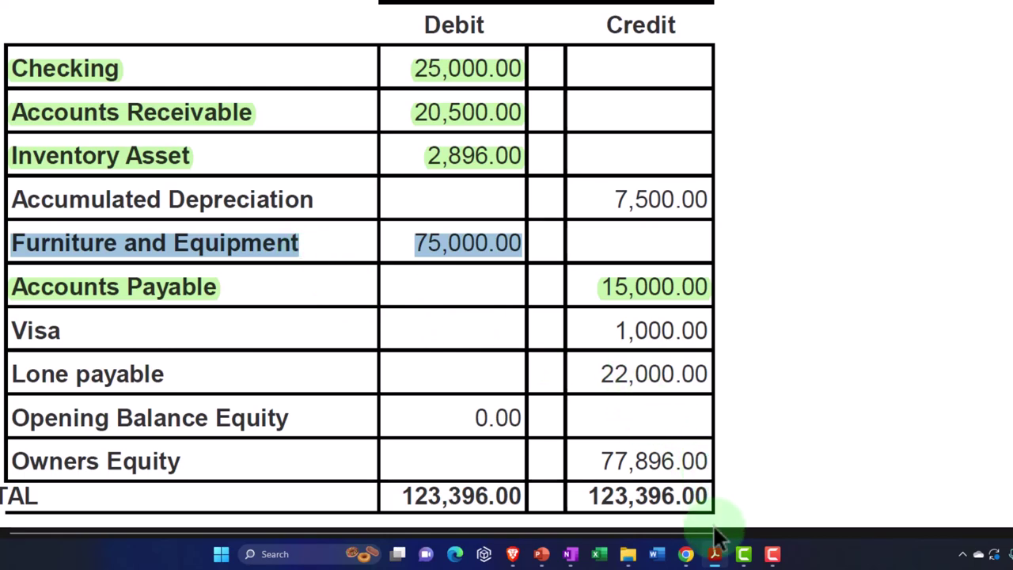
# Switch back to Xero, open the chart of accounts and locate the fixed asset accounts
pyautogui.moveTo(685, 563)
pyautogui.click(657, 507)
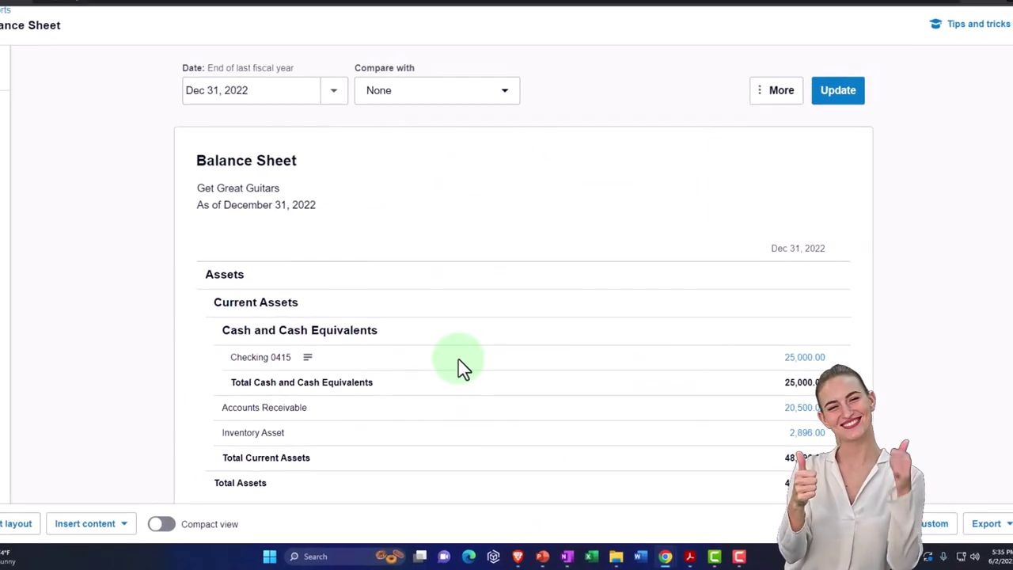
pyautogui.click(79, 10)
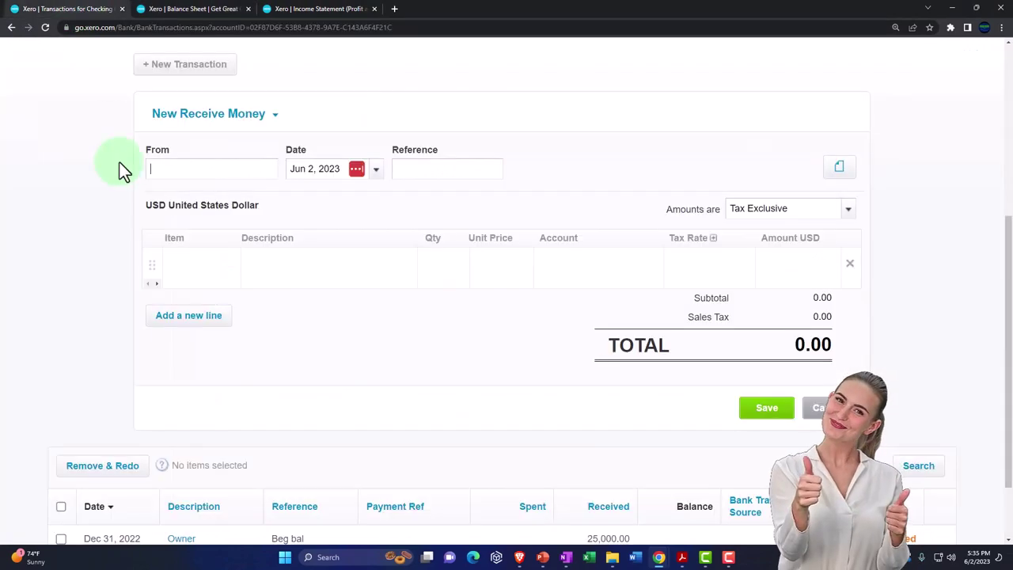
pyautogui.scroll(3, 182, 336)
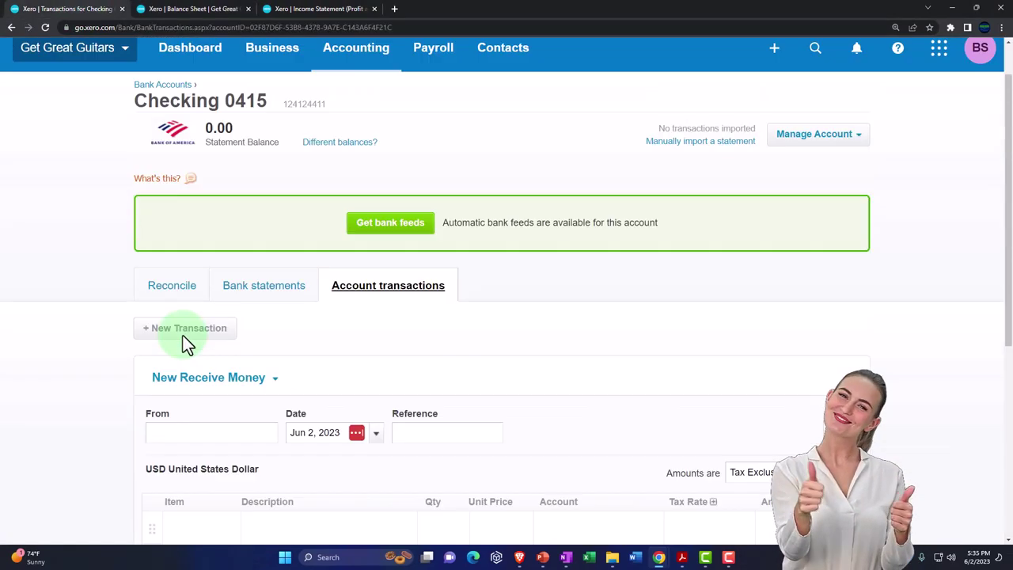
pyautogui.click(333, 53)
pyautogui.scroll(-1, 355, 262)
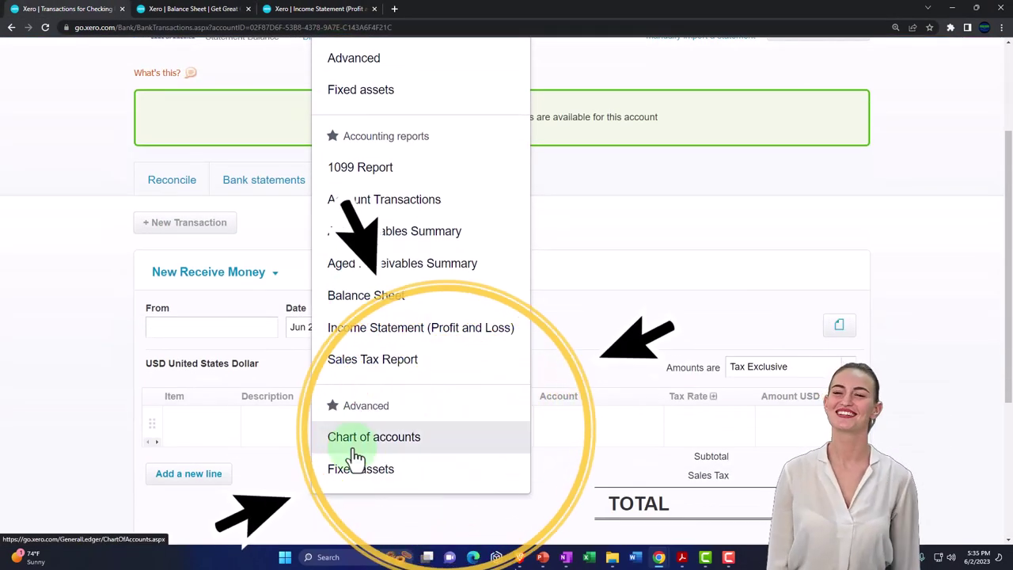
pyautogui.click(352, 443)
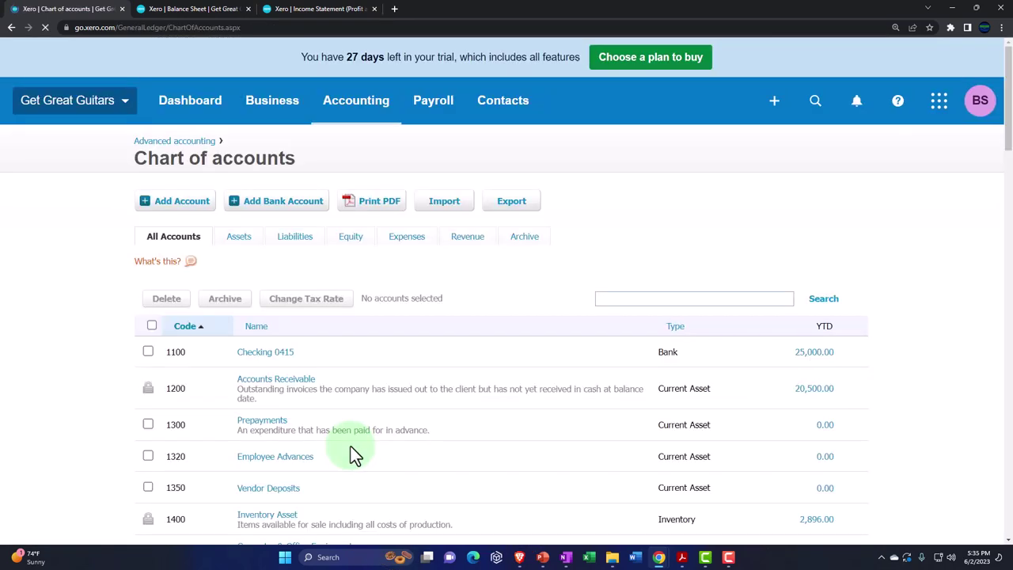
pyautogui.scroll(-4, 115, 394)
pyautogui.scroll(-3, 98, 394)
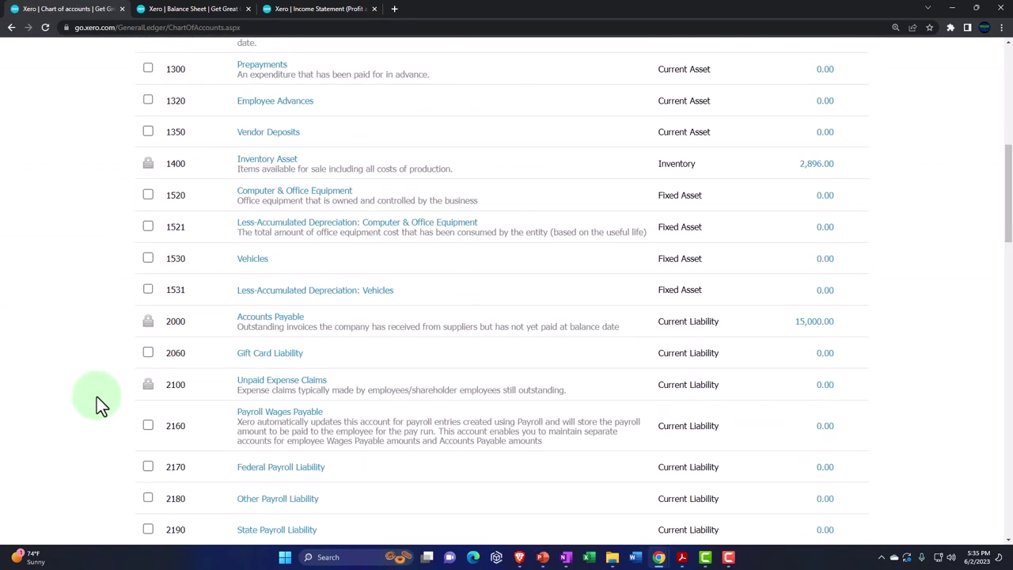
pyautogui.scroll(1, 97, 396)
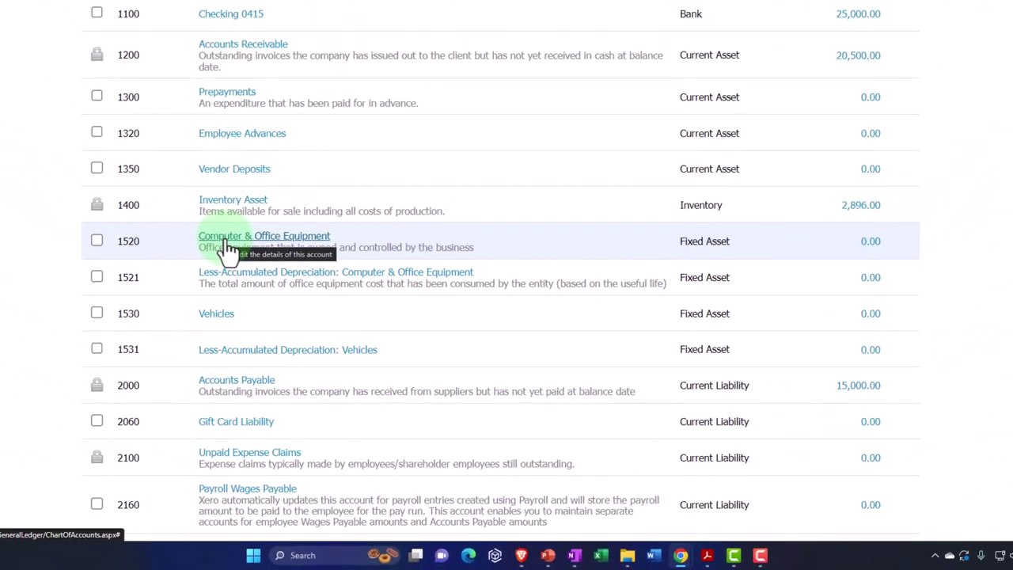
# Rename account 1520 - Computer & Office Equipment to Furniture and Equipment, copying the name from the trial balance PDF, and save it
pyautogui.click(261, 283)
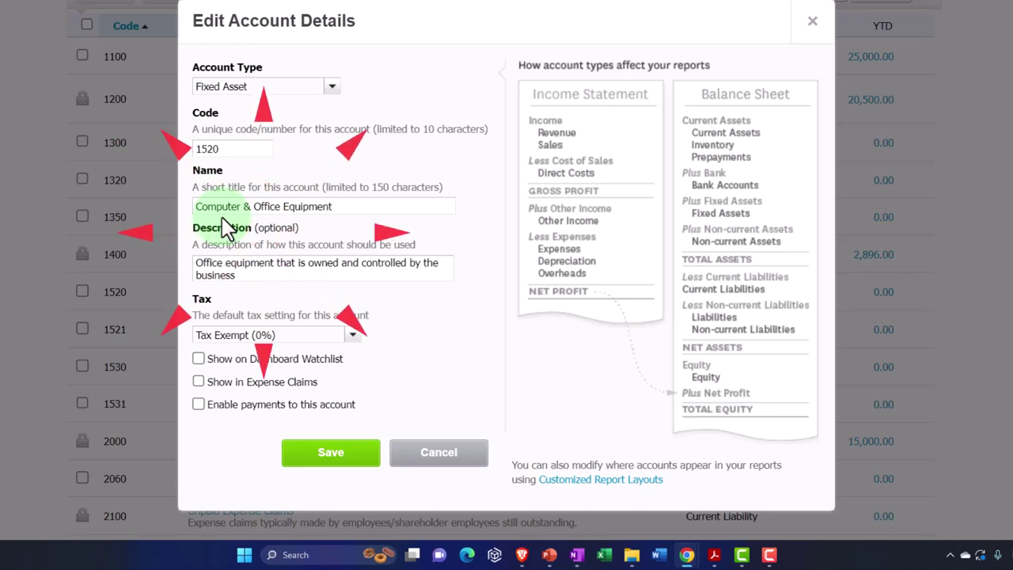
pyautogui.click(714, 554)
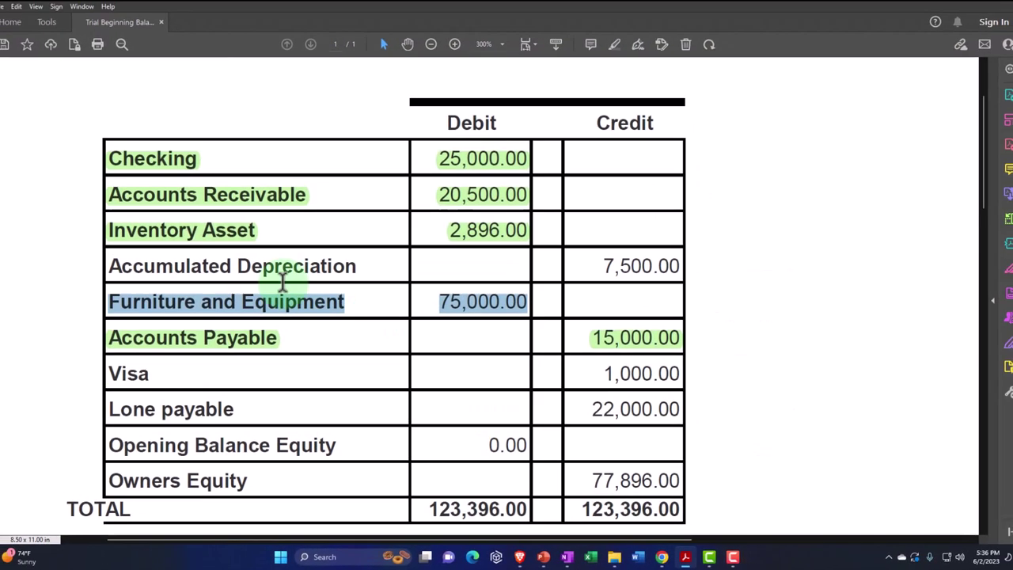
pyautogui.click(146, 296)
pyautogui.moveTo(110, 297); pyautogui.dragTo(342, 303)
pyautogui.hotkey('ctrl', 'c')
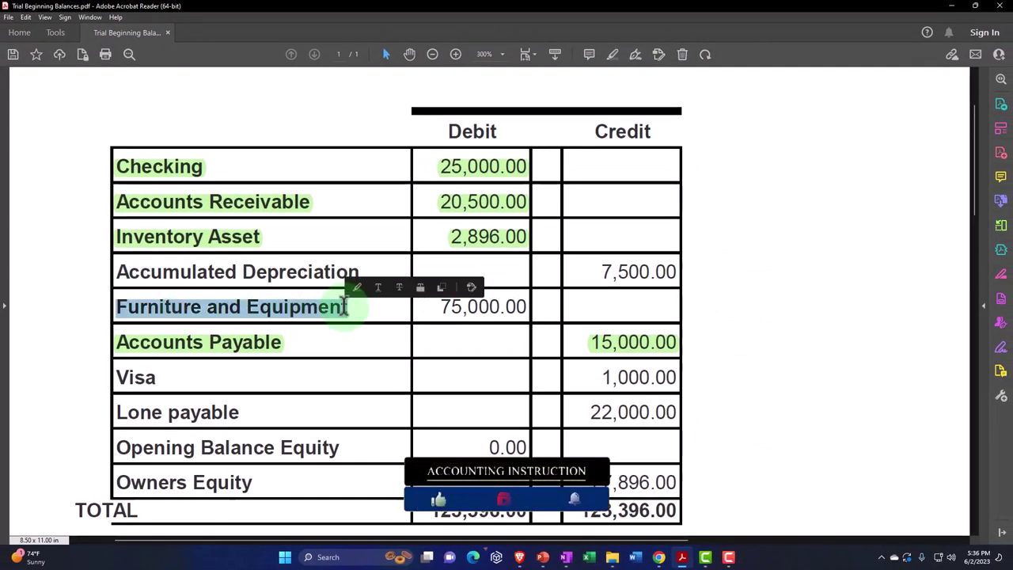
pyautogui.click(950, 12)
pyautogui.moveTo(384, 264); pyautogui.dragTo(242, 265)
pyautogui.hotkey('ctrl', 'v')
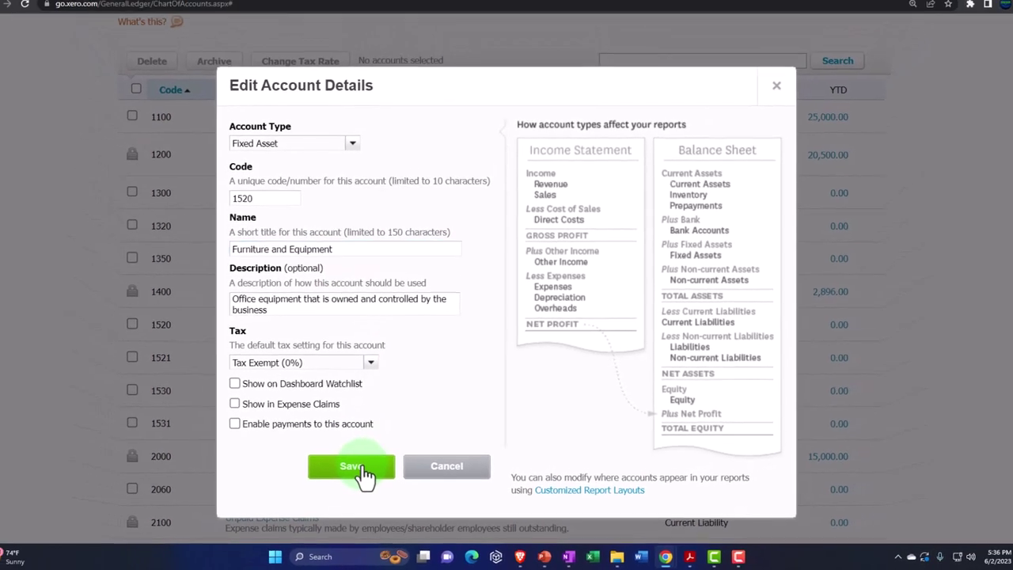
pyautogui.click(361, 469)
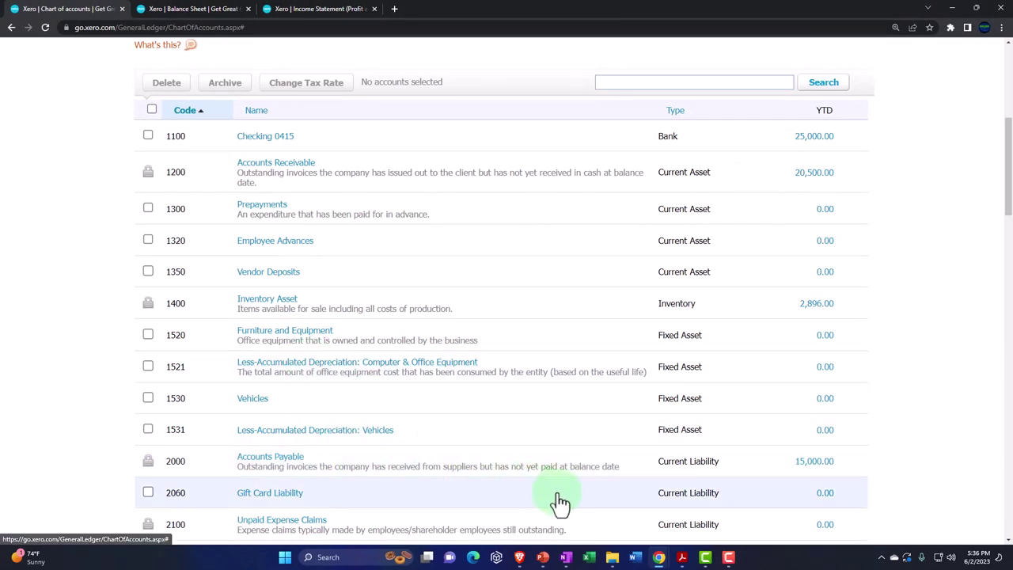
# Copy the Accumulated Depreciation name from the trial balance PDF, rename account 1521 to it in Xero and save the account
pyautogui.click(683, 557)
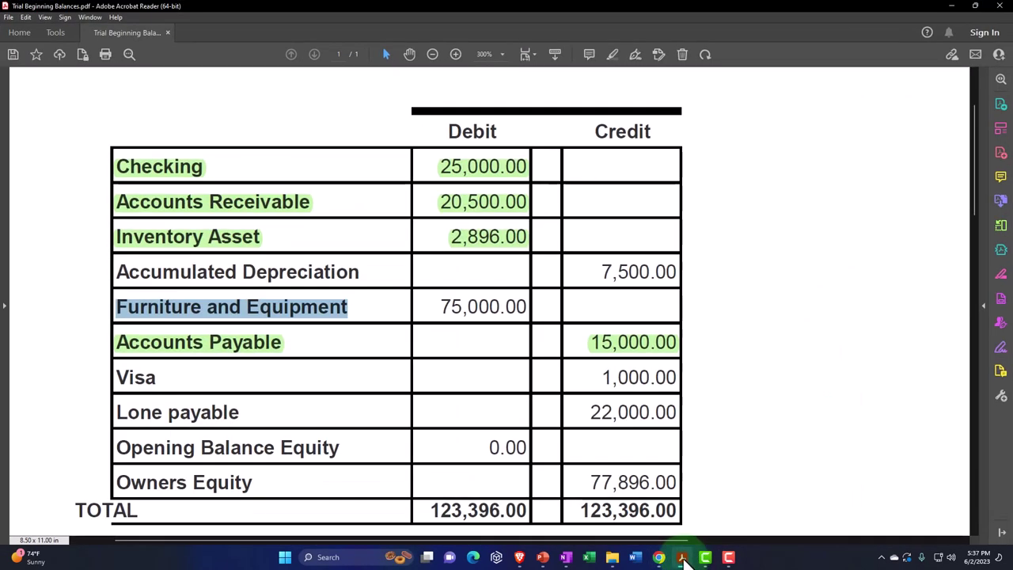
pyautogui.click(123, 269)
pyautogui.moveTo(123, 269); pyautogui.dragTo(359, 272)
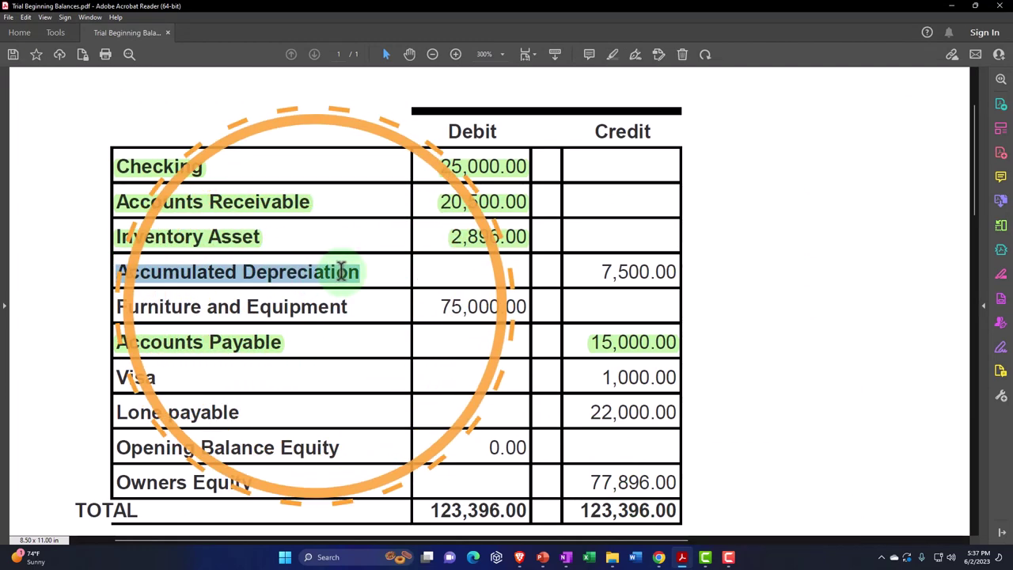
pyautogui.click(952, 8)
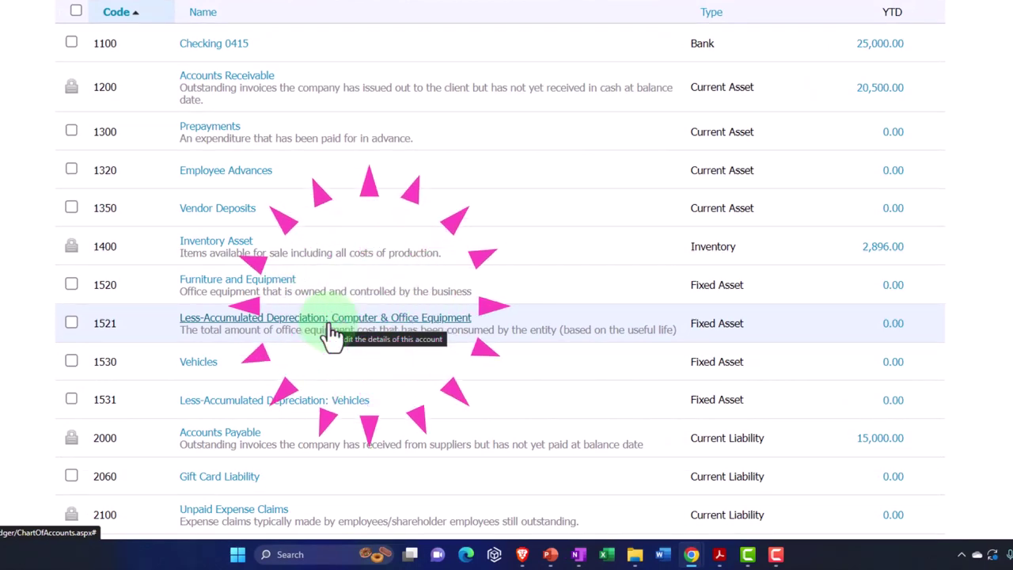
pyautogui.click(330, 331)
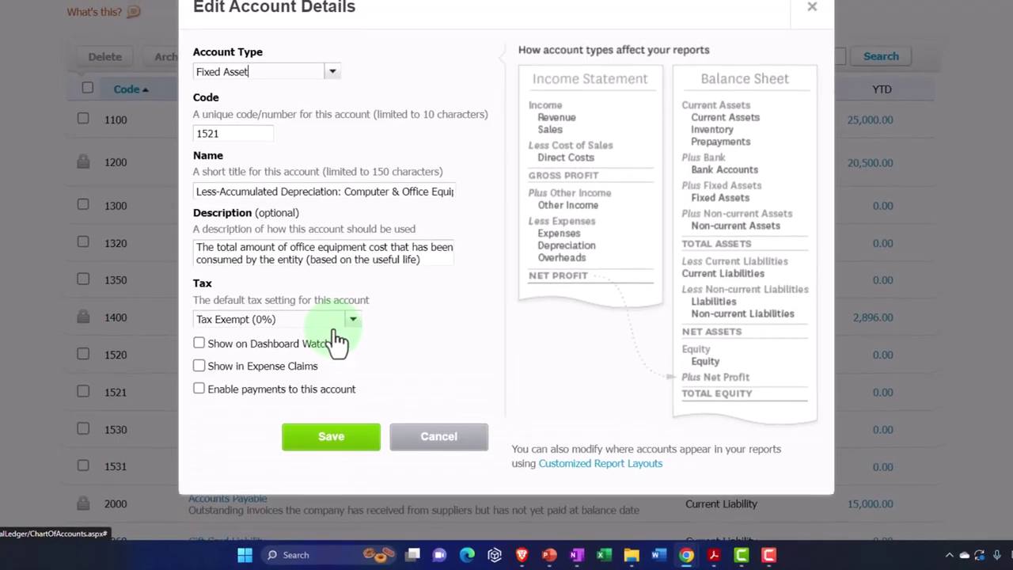
pyautogui.moveTo(208, 204); pyautogui.dragTo(509, 196)
pyautogui.write('Accumulated Depreciation')
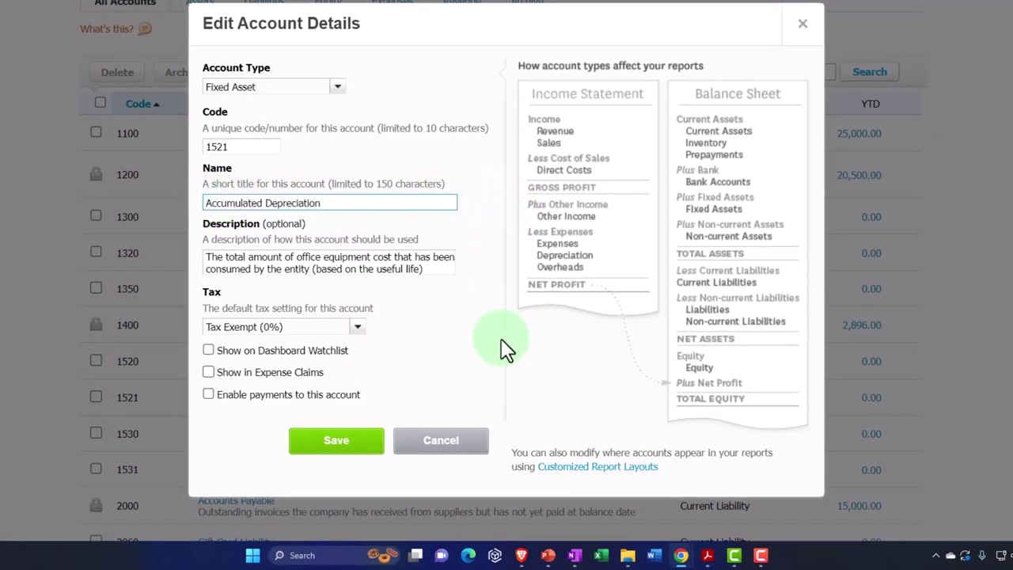
pyautogui.click(368, 443)
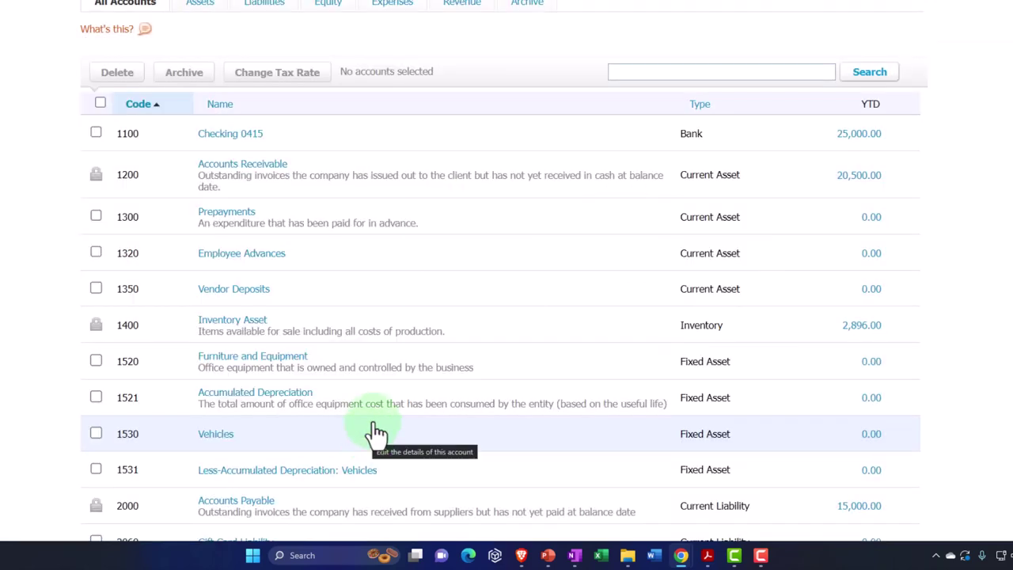
# Search the reports for the Journal Report, open it and start a new manual journal
pyautogui.scroll(-1, 372, 435)
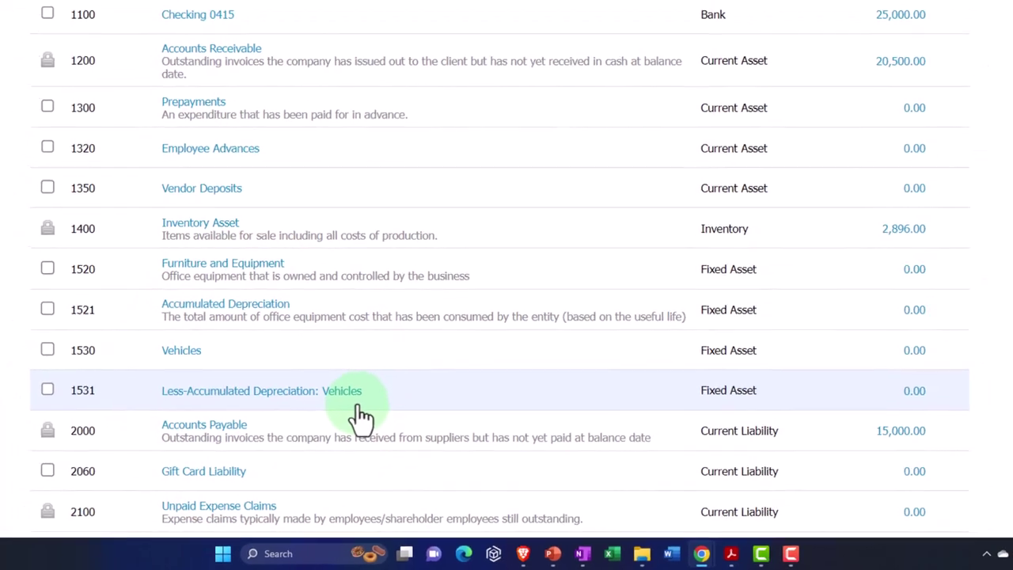
pyautogui.scroll(5, 352, 408)
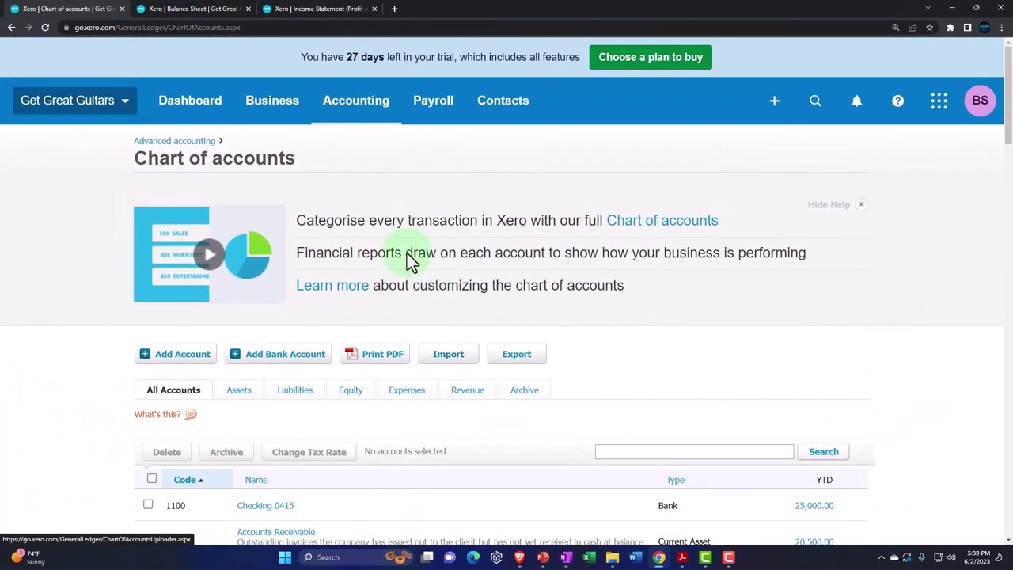
pyautogui.click(363, 111)
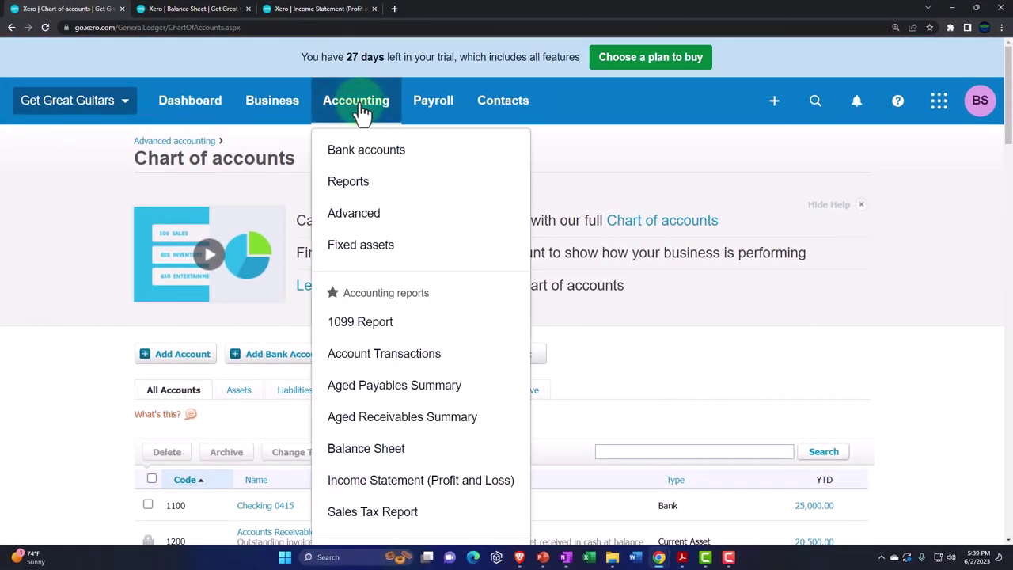
pyautogui.click(356, 184)
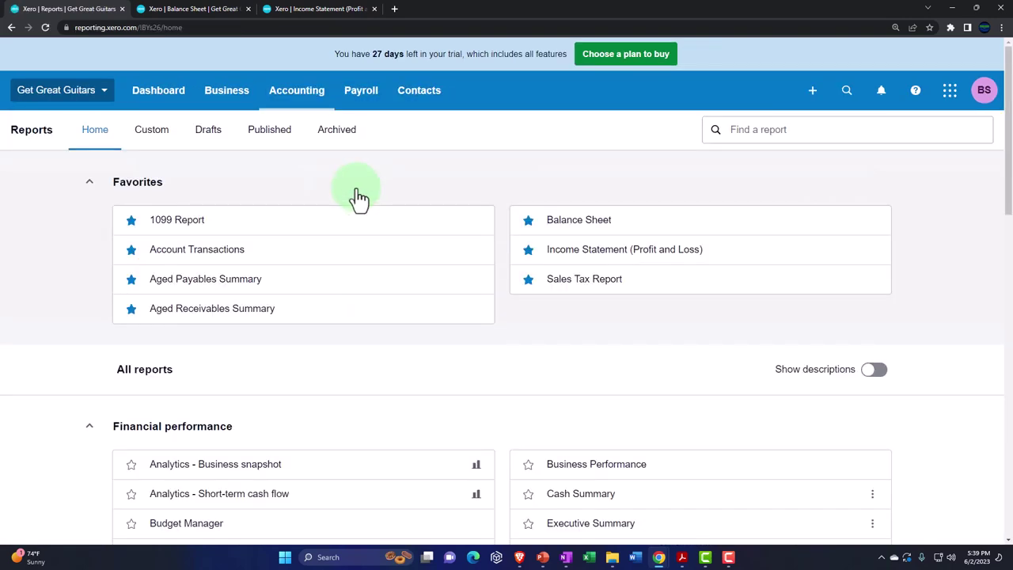
pyautogui.click(761, 131)
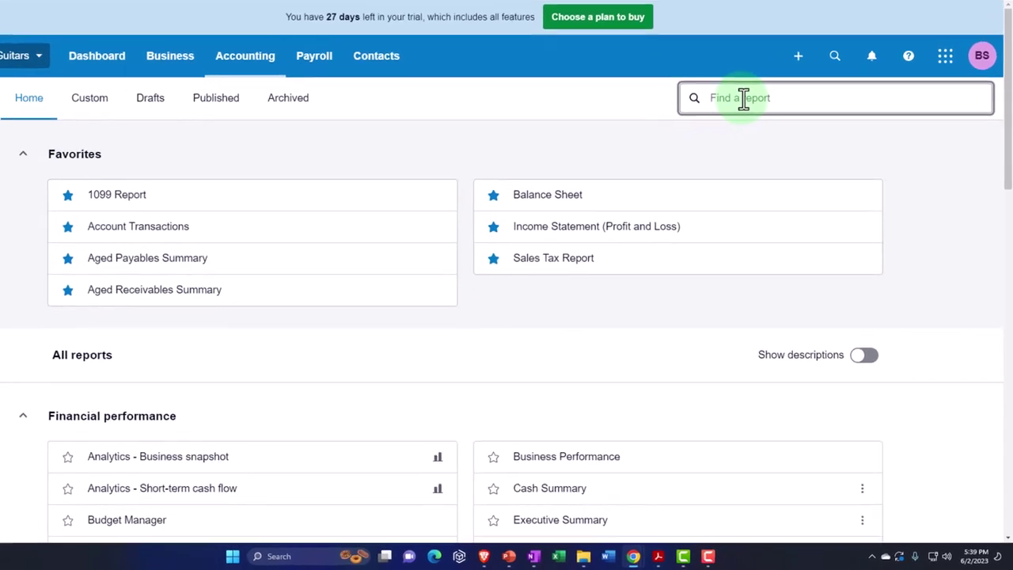
pyautogui.write('Rep')
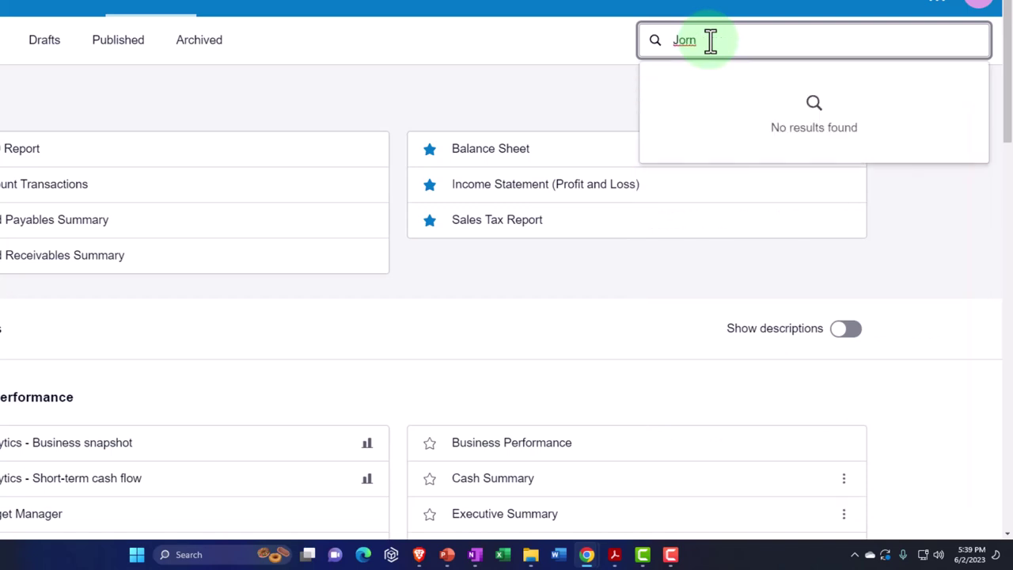
pyautogui.press('BackSpace')
pyautogui.press('BackSpace')
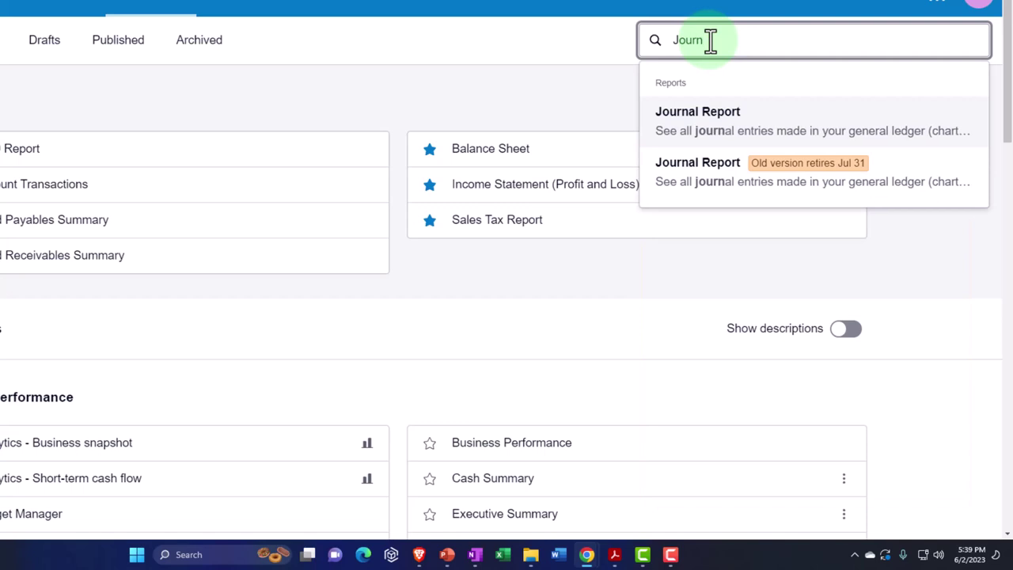
pyautogui.click(697, 129)
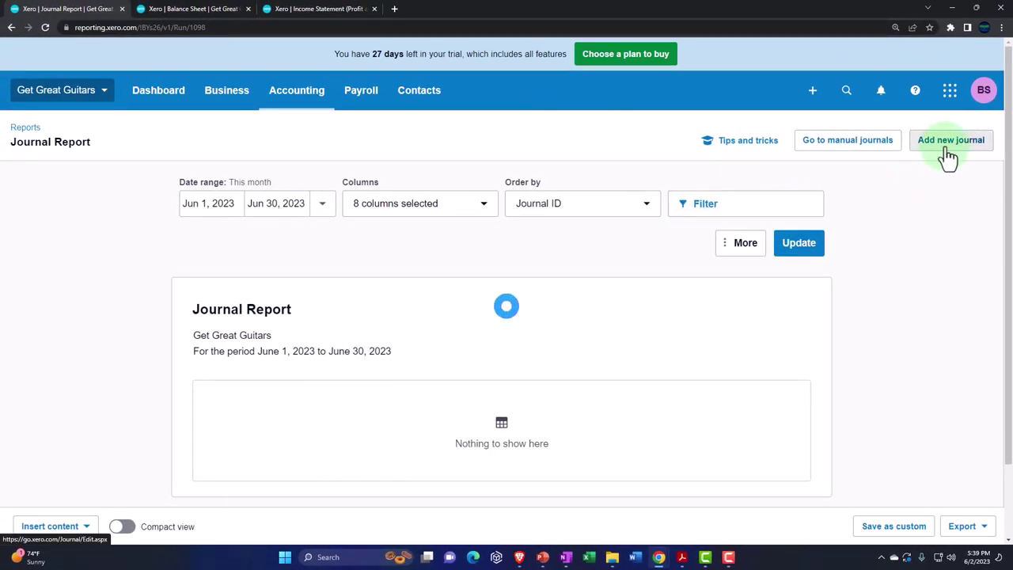
pyautogui.click(948, 157)
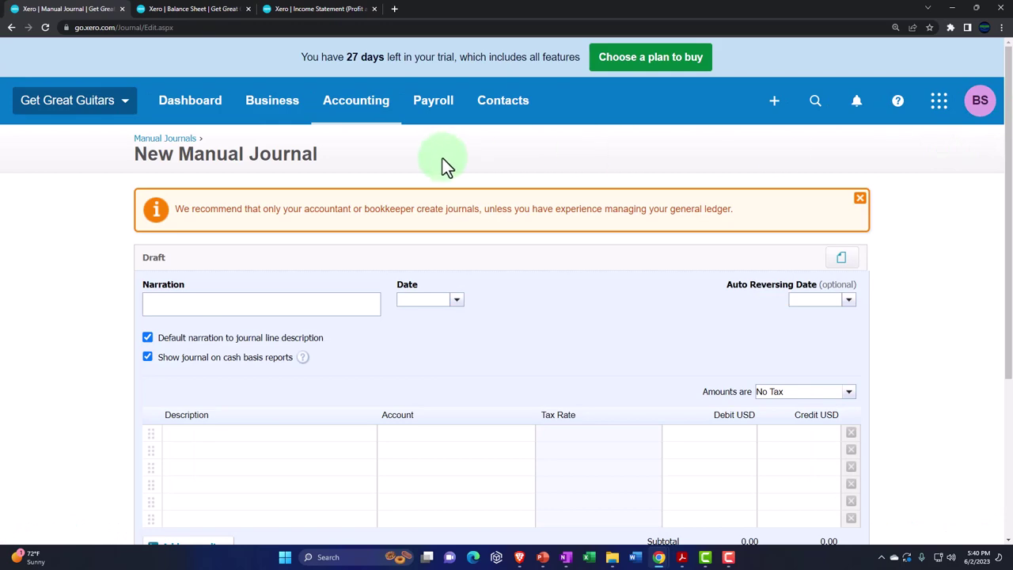
# Enter the narration Beg bal and set the manual journal's date to Dec 31, 2022
pyautogui.click(456, 299)
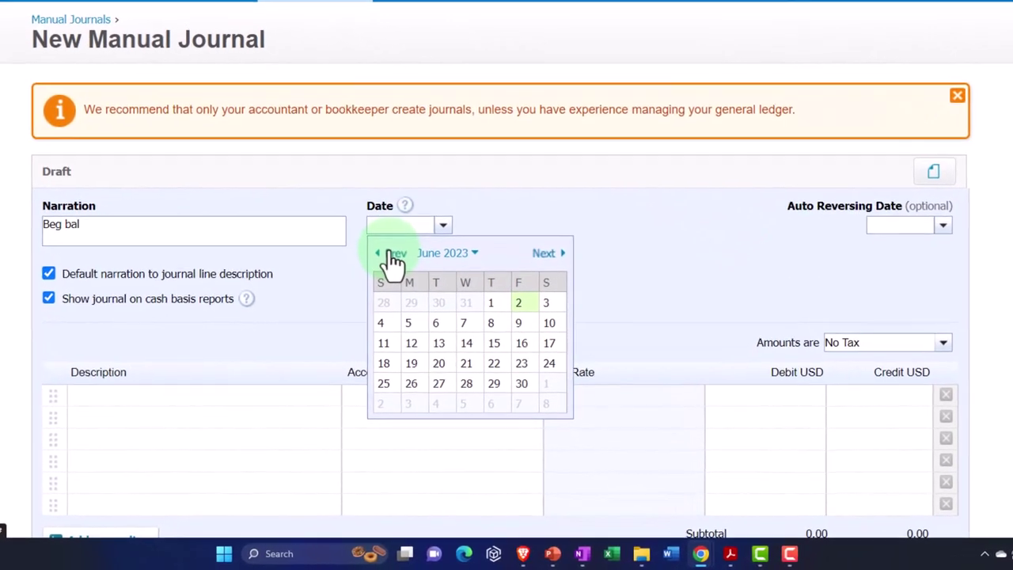
pyautogui.click(408, 300)
pyautogui.click(409, 300)
pyautogui.click(390, 246)
pyautogui.click(390, 247)
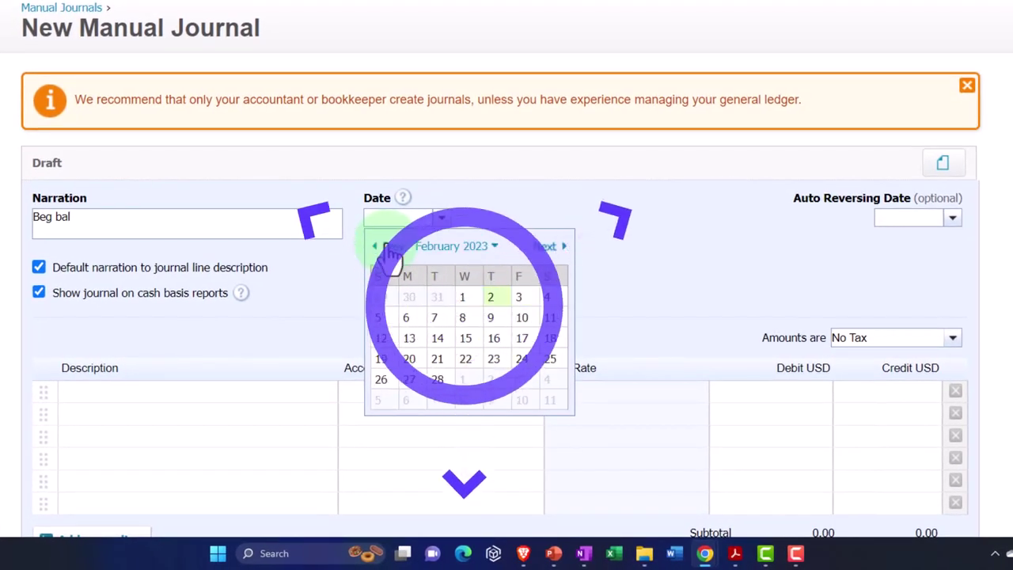
pyautogui.click(391, 247)
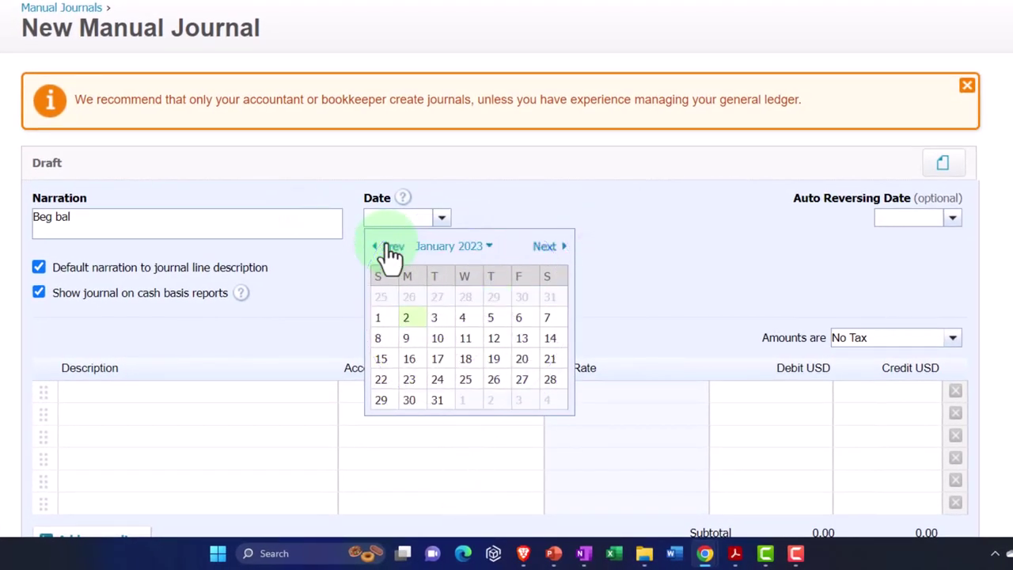
pyautogui.click(390, 247)
pyautogui.click(549, 382)
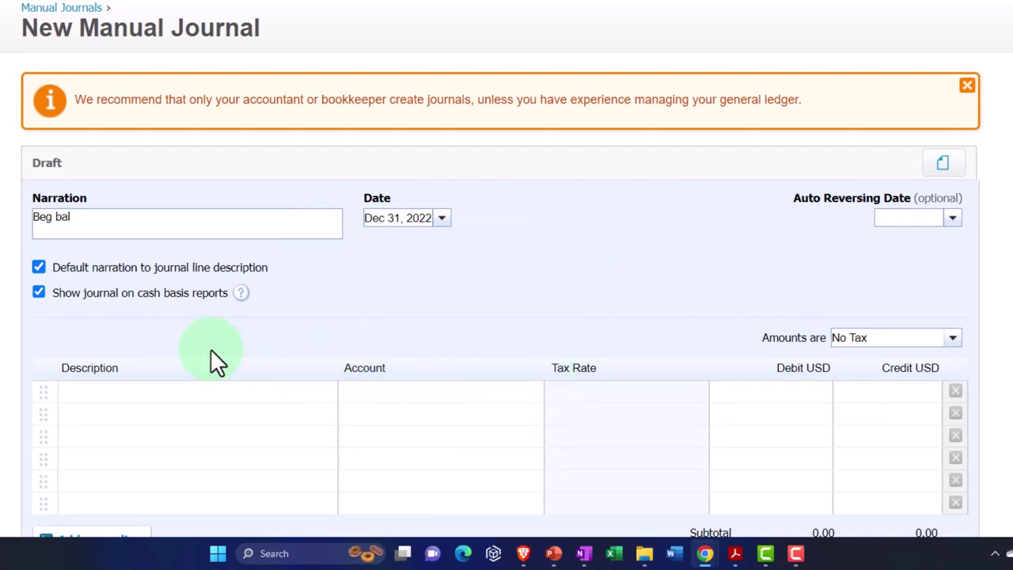
# Fill the first journal line with description Beg bal, account 1520 - Furniture and Equipment and the trial balance debit of 75,000.00
pyautogui.scroll(-3, 68, 295)
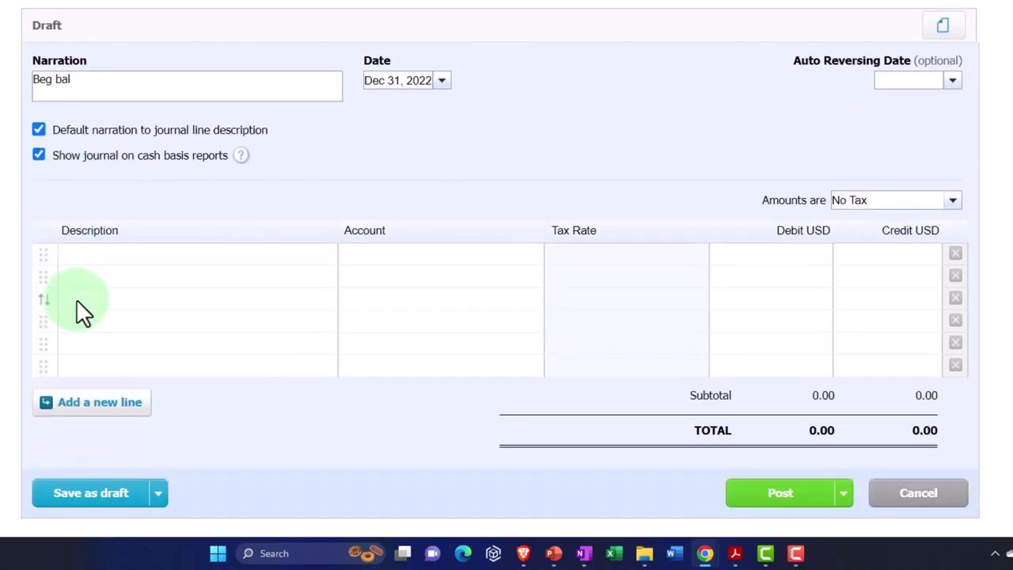
pyautogui.click(80, 251)
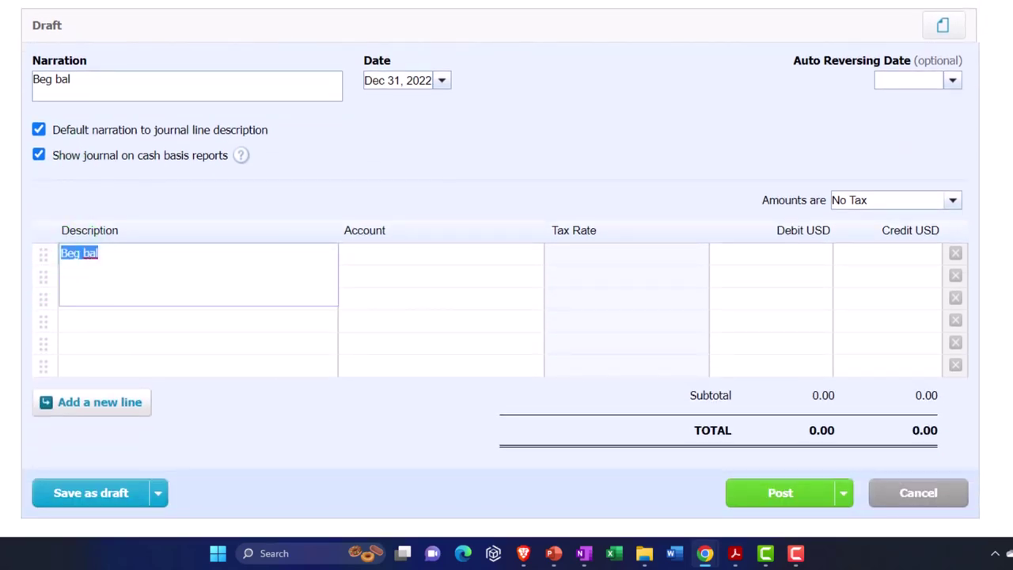
pyautogui.press('Tab')
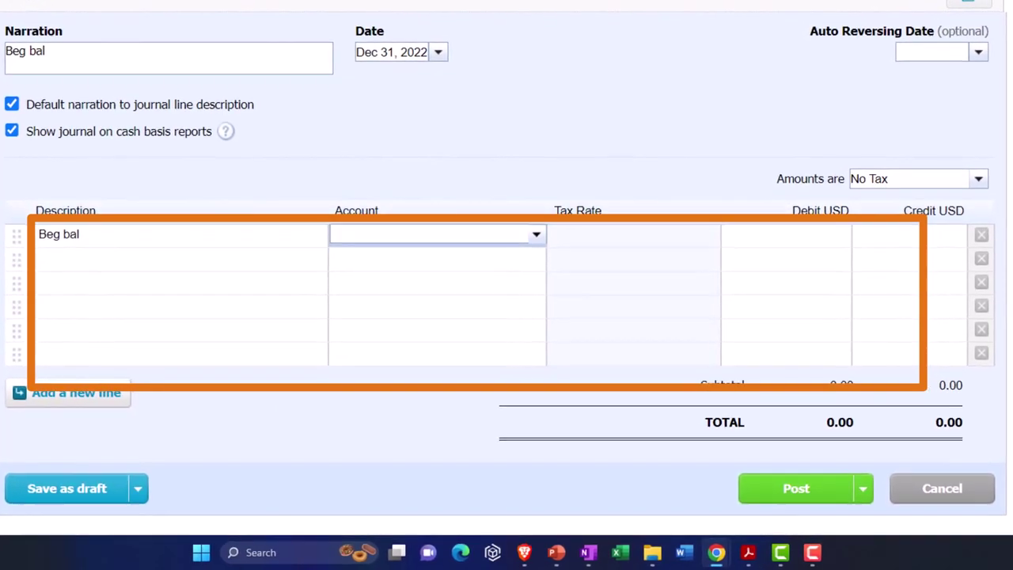
pyautogui.write('fur')
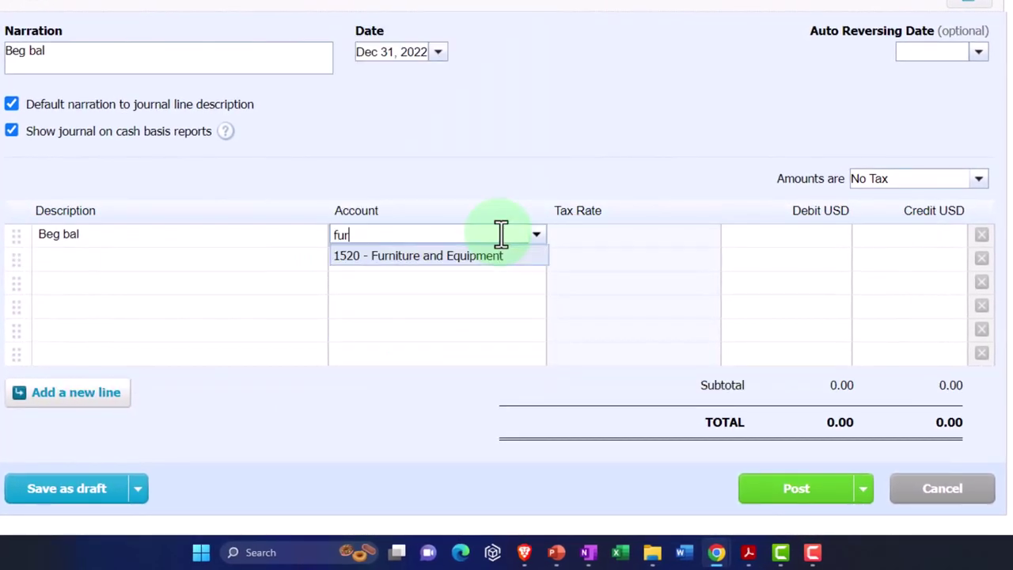
pyautogui.press('Tab')
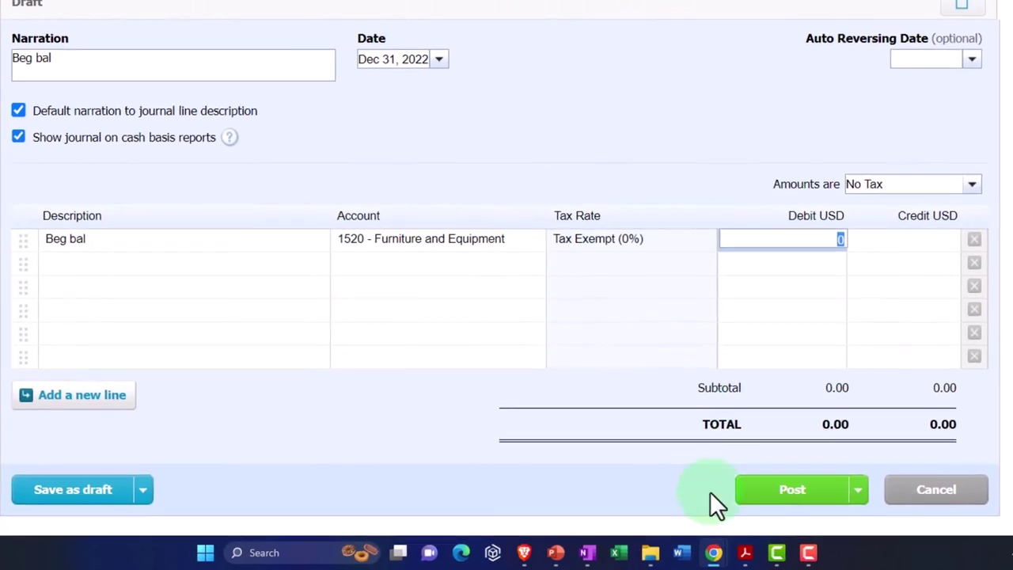
pyautogui.click(745, 553)
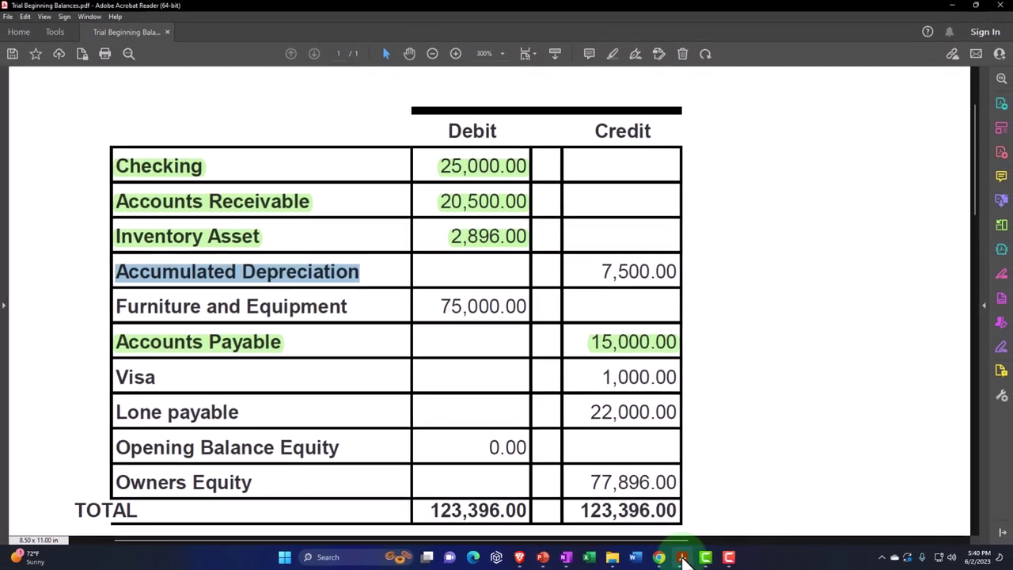
pyautogui.click(682, 558)
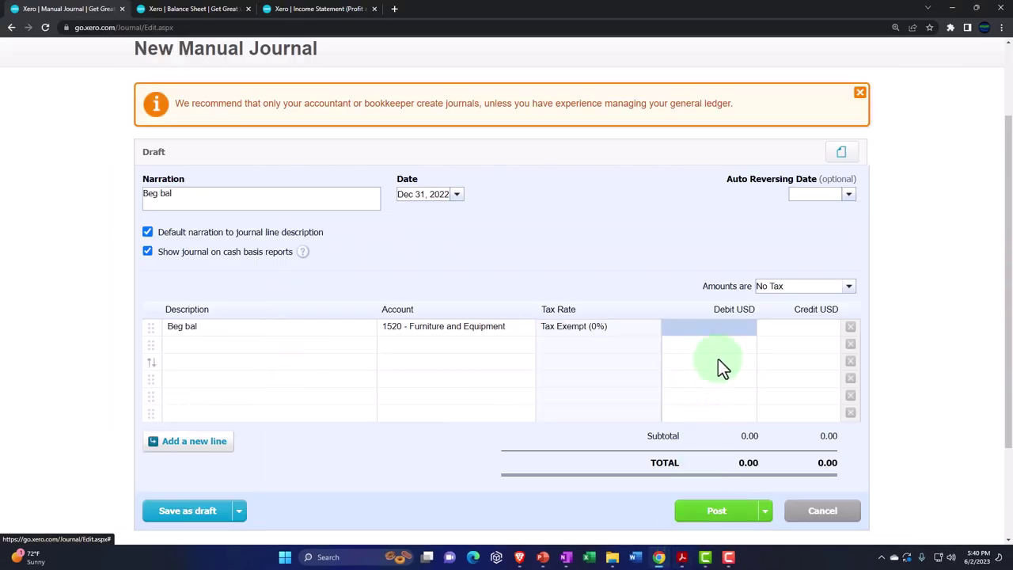
pyautogui.click(710, 330)
pyautogui.write('750')
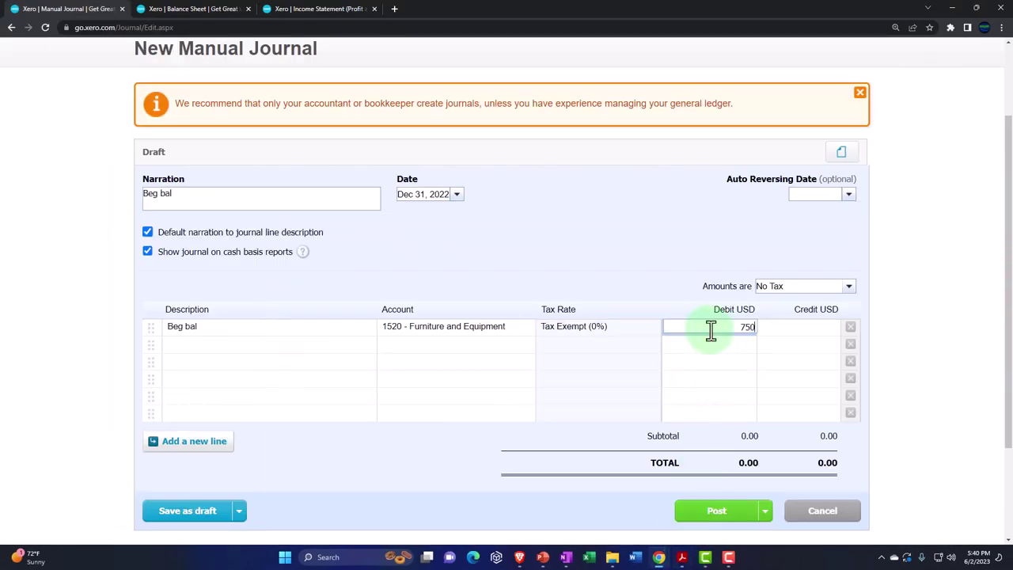
pyautogui.press('Tab')
pyautogui.press('Tab')
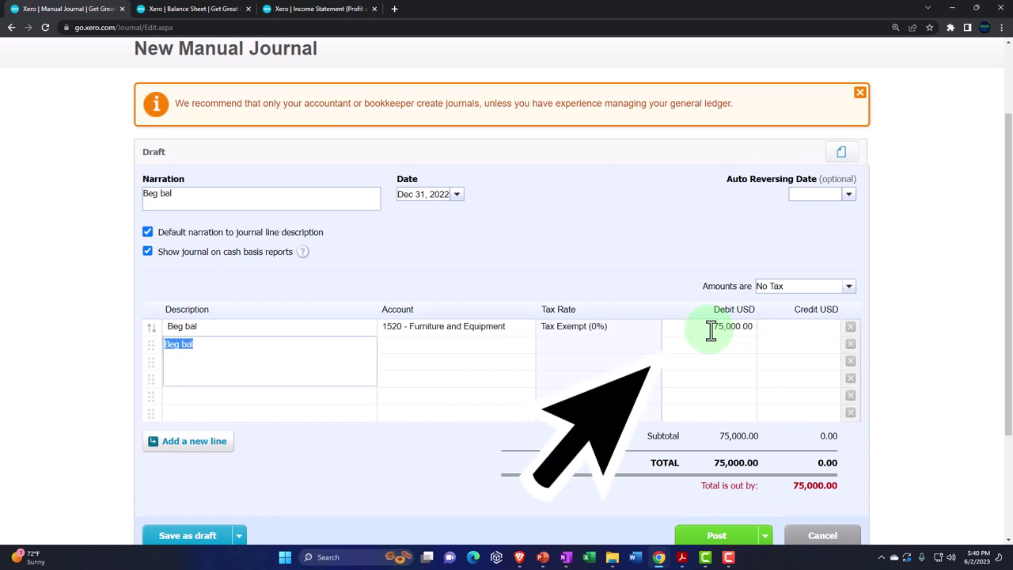
# Add a second Beg bal line for 1521 - Accumulated Depreciation with the trial balance credit of 7,500.00
pyautogui.press('Tab')
pyautogui.write('acc')
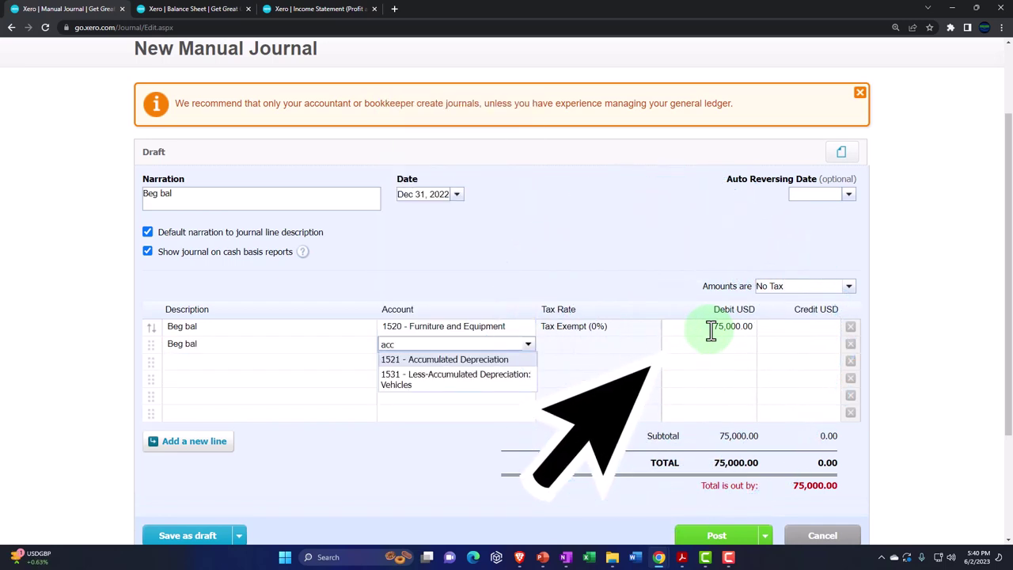
pyautogui.press('Tab')
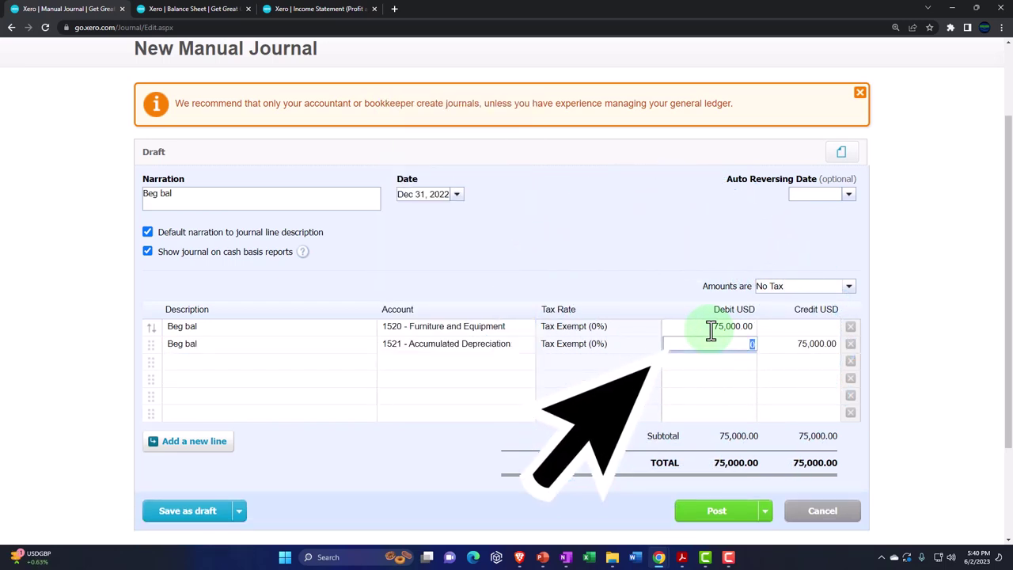
pyautogui.click(681, 557)
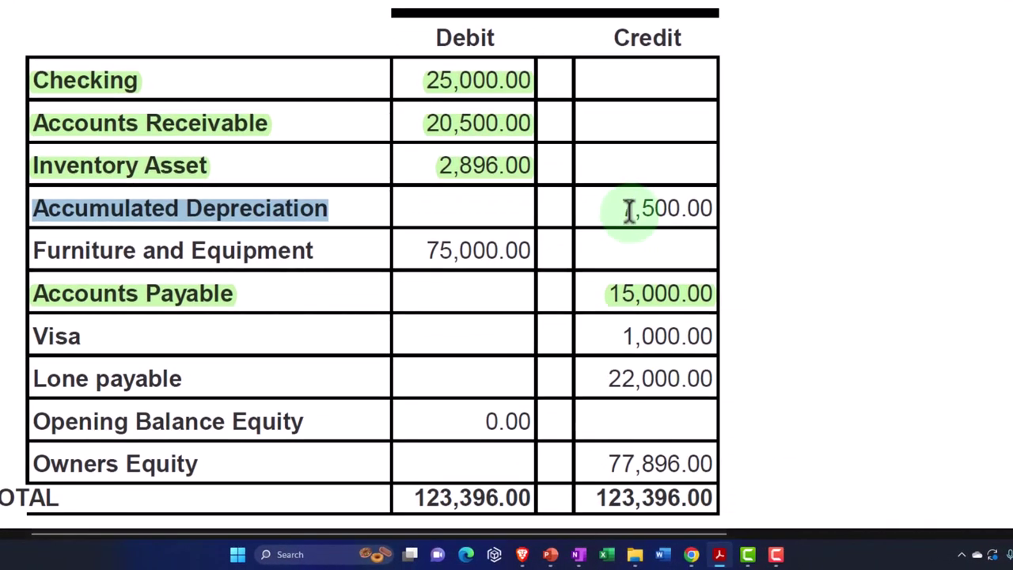
pyautogui.click(719, 554)
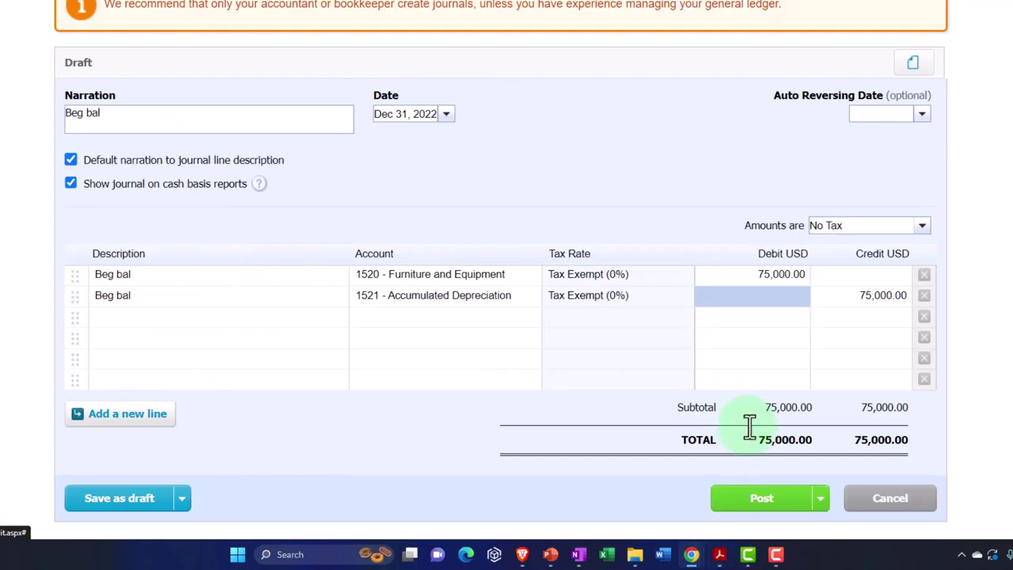
pyautogui.click(856, 297)
pyautogui.write('7500')
pyautogui.press('Tab')
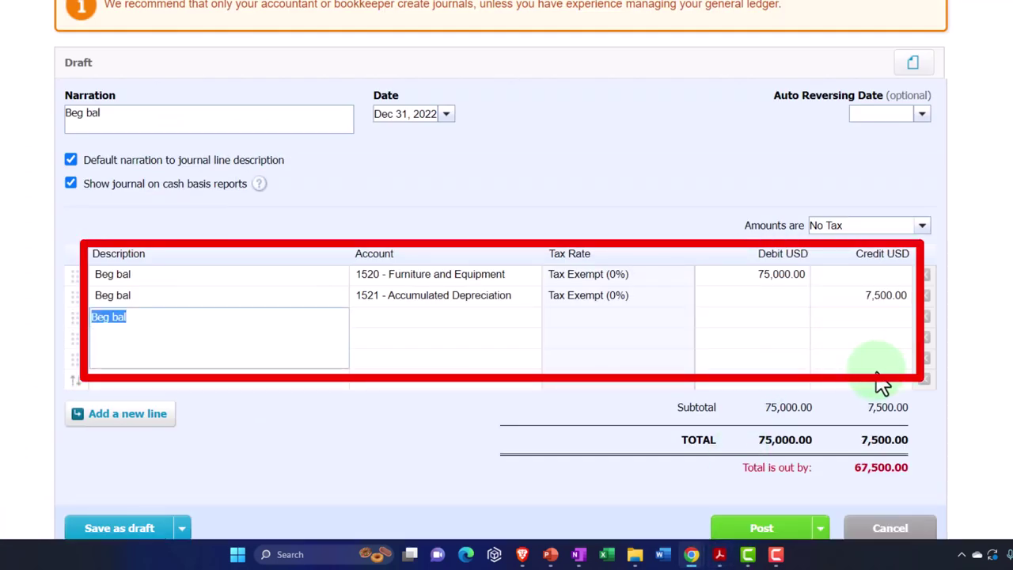
# Balance the journal with a Beg bal line to 3000 - Owner's Capital for a 67,500.00 credit and post it
pyautogui.press('Tab')
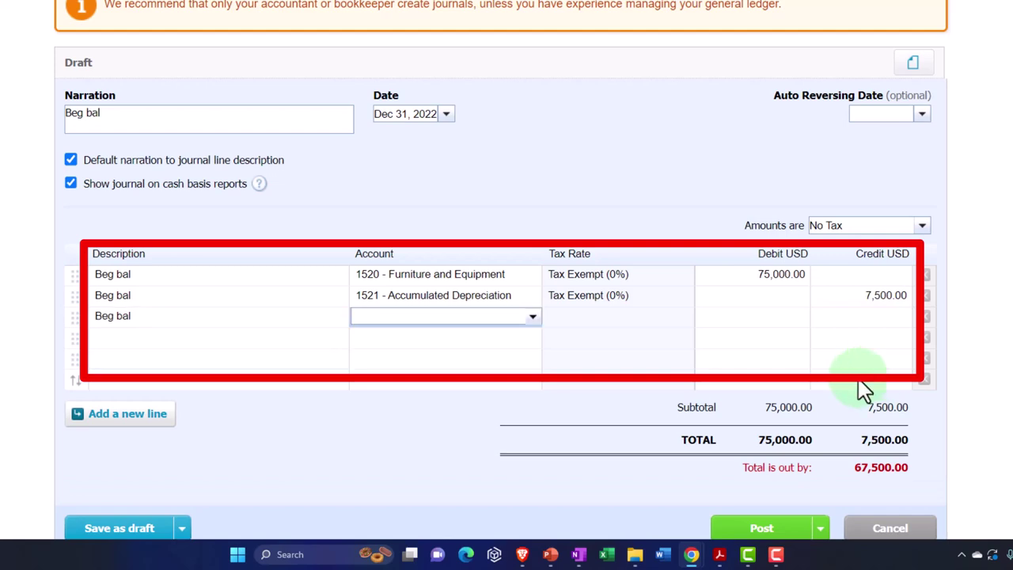
pyautogui.write('ca')
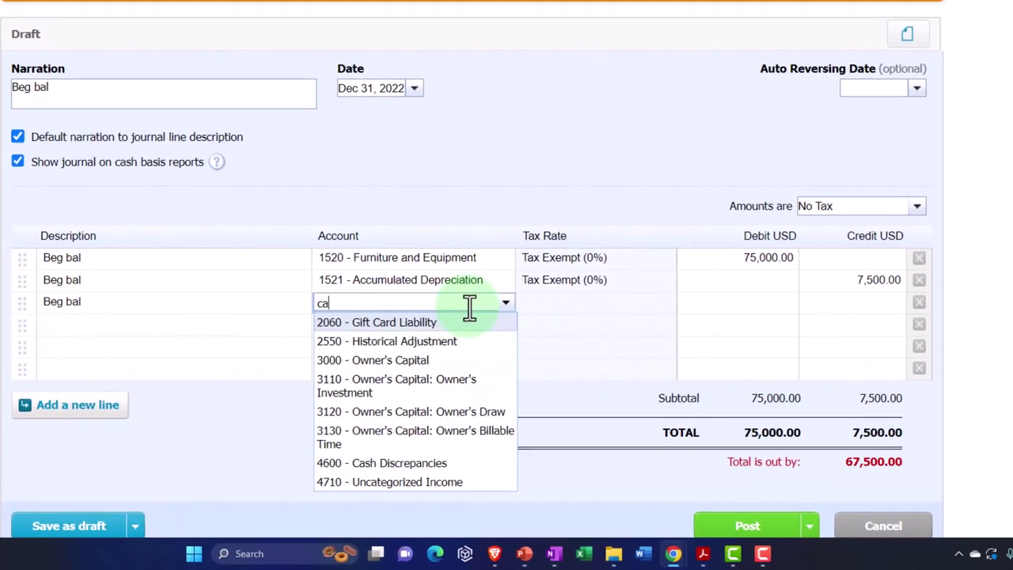
pyautogui.write('p')
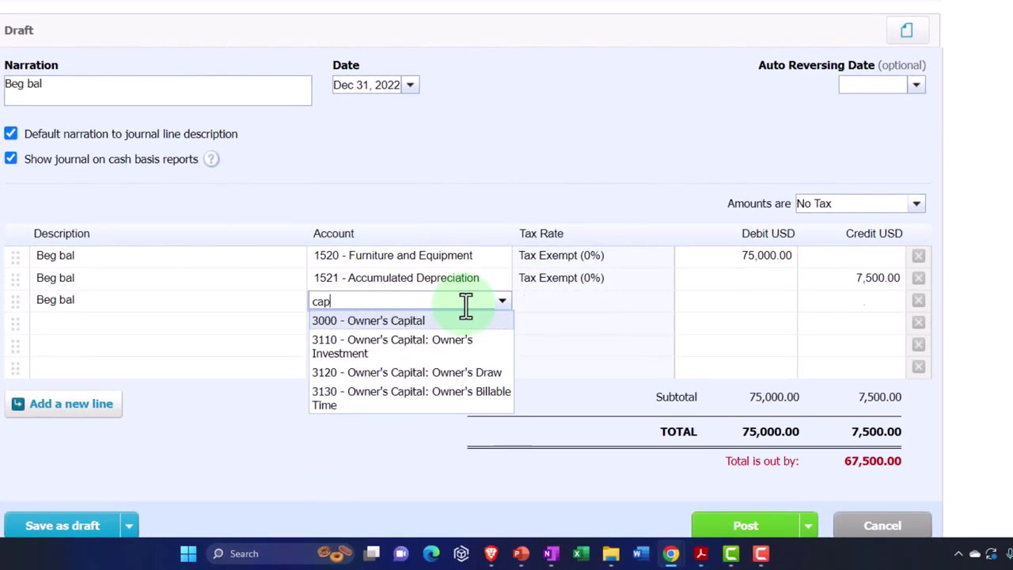
pyautogui.press('Tab')
pyautogui.press('Tab')
pyautogui.press('Tab')
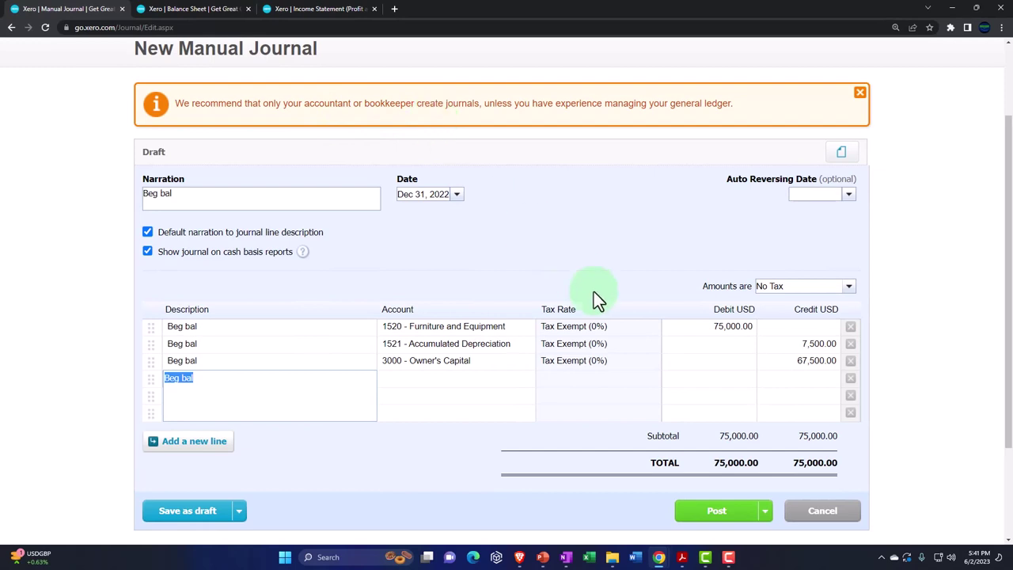
pyautogui.click(703, 514)
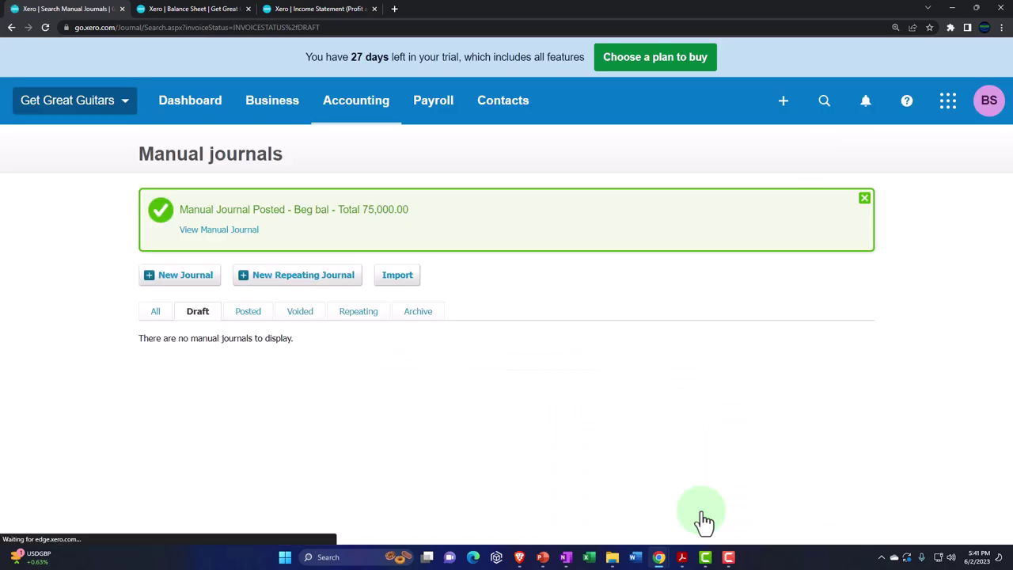
# Update the Dec 31, 2022 Balance Sheet and check the Fixed Assets section for Accumulated Depreciation and Furniture and Equipment
pyautogui.click(204, 9)
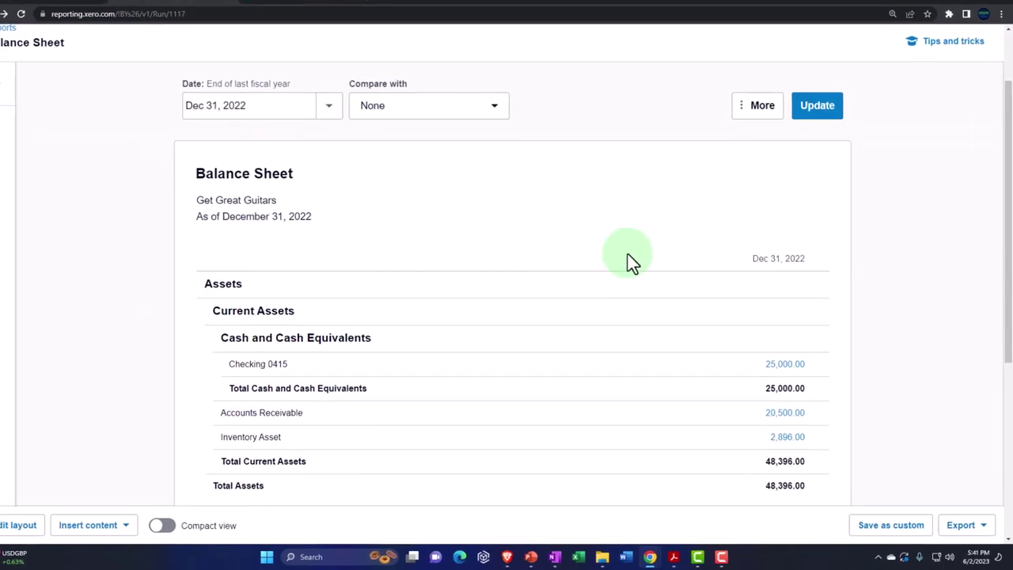
pyautogui.click(798, 73)
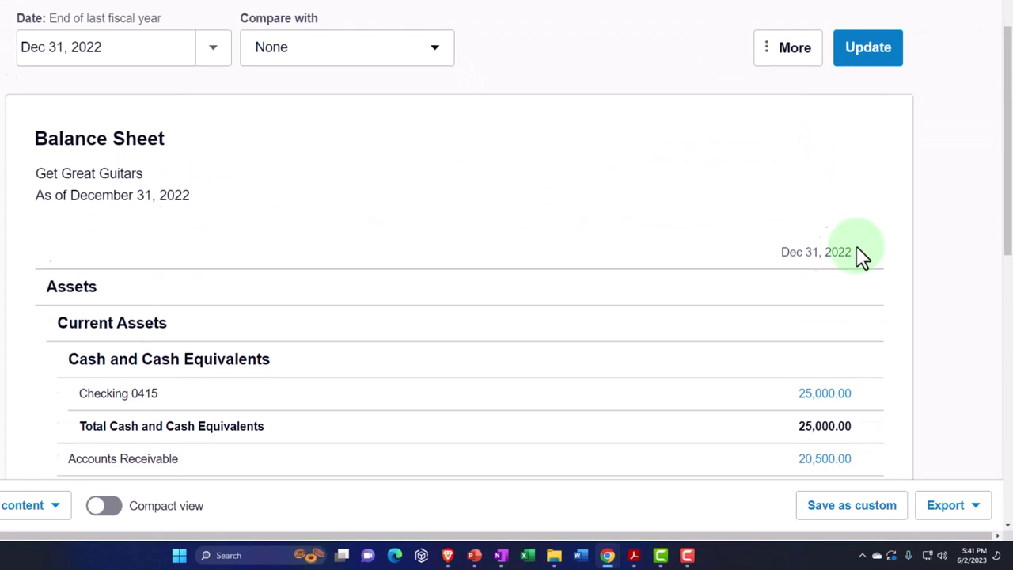
pyautogui.scroll(-5, 862, 253)
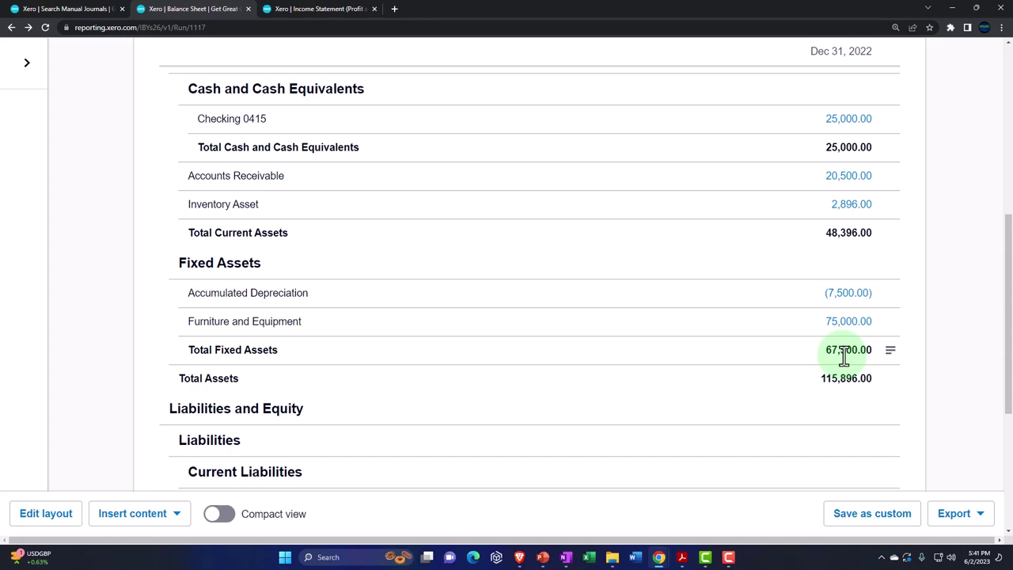
# Open the transactions behind Owner's Capital on the Balance Sheet, review the beginning balance entries including the manual journal, and return to the report
pyautogui.scroll(-3, 844, 358)
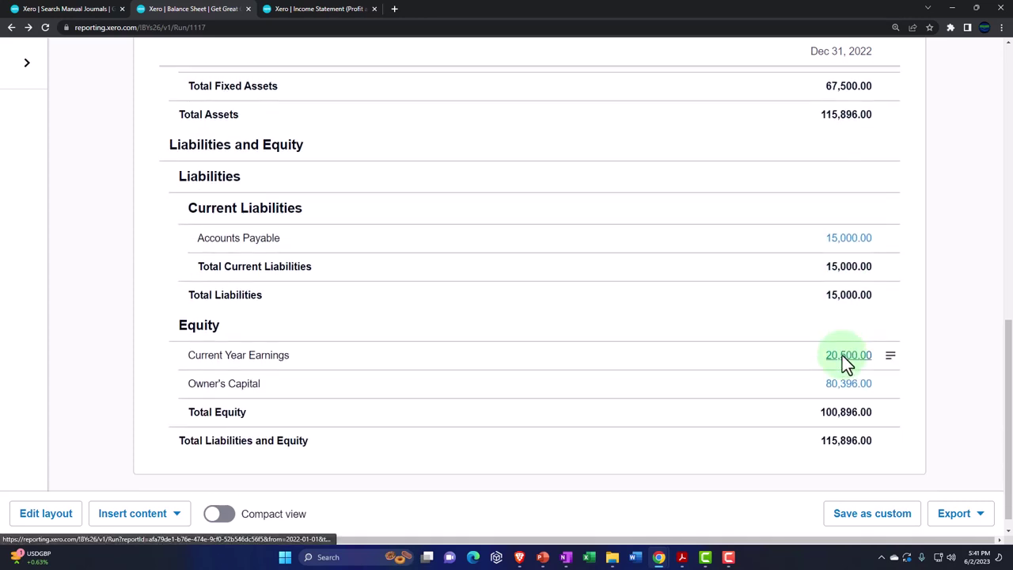
pyautogui.click(845, 388)
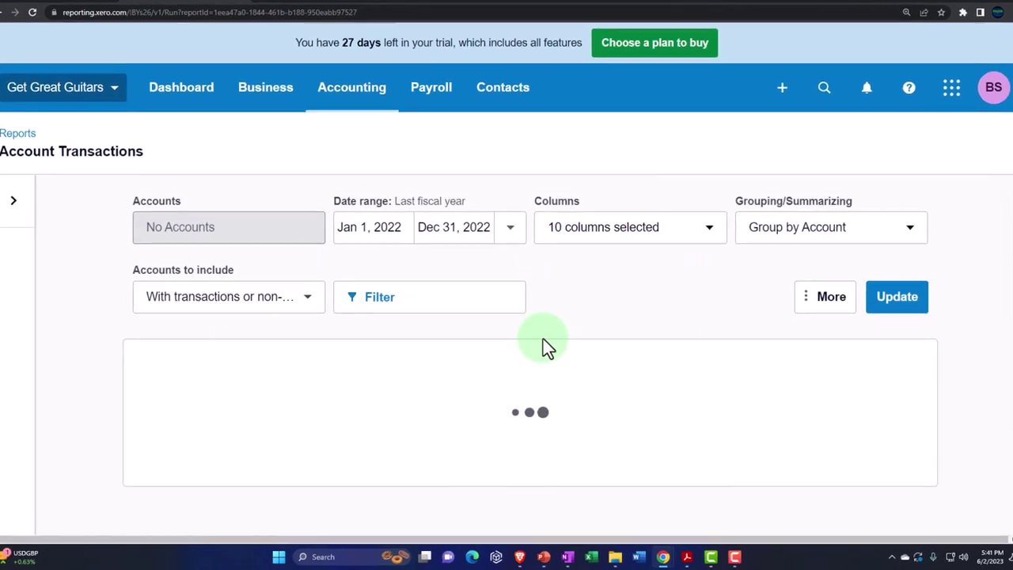
pyautogui.scroll(-5, 543, 340)
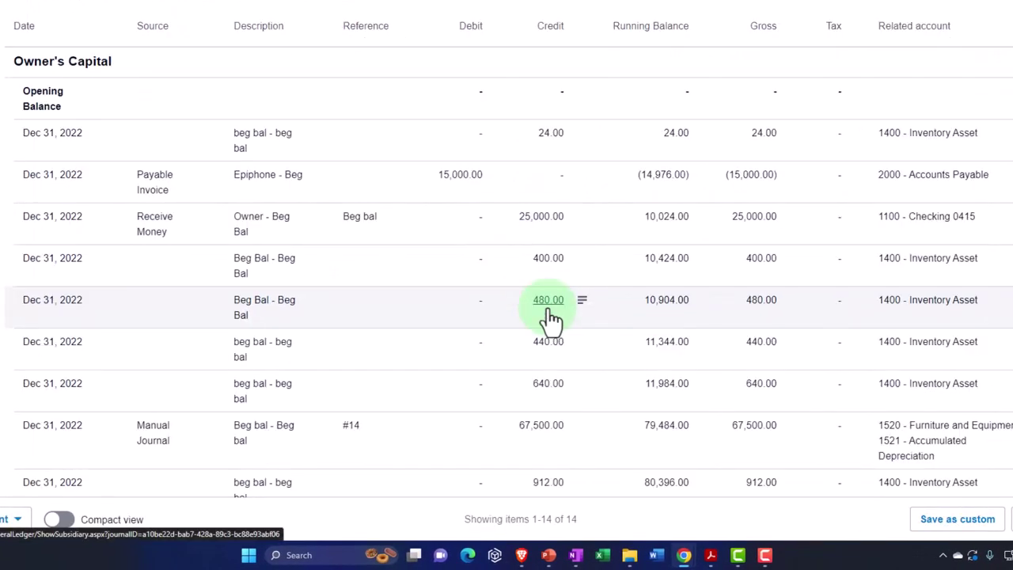
pyautogui.hotkey('ctrl', '-')
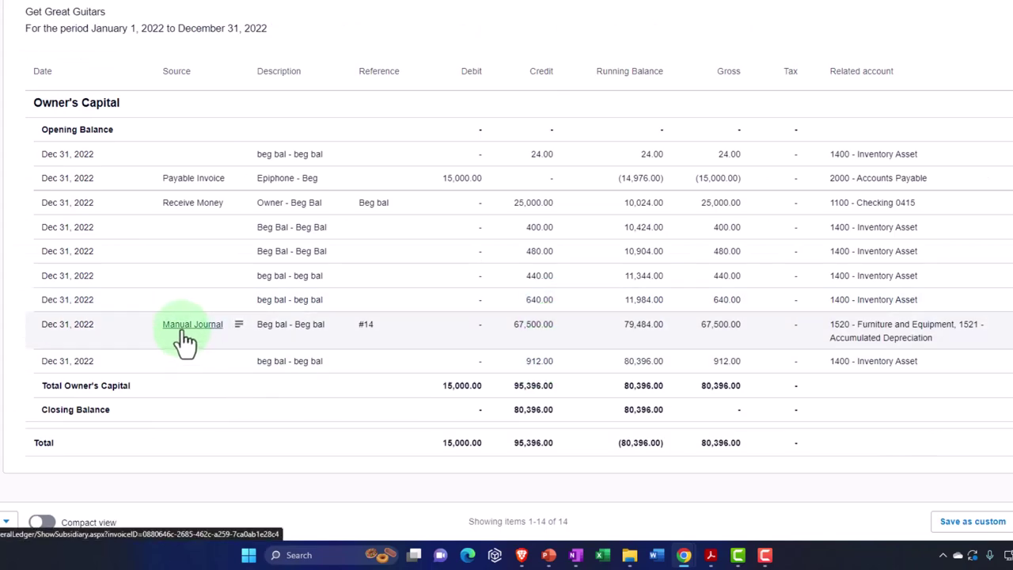
pyautogui.scroll(5, 184, 340)
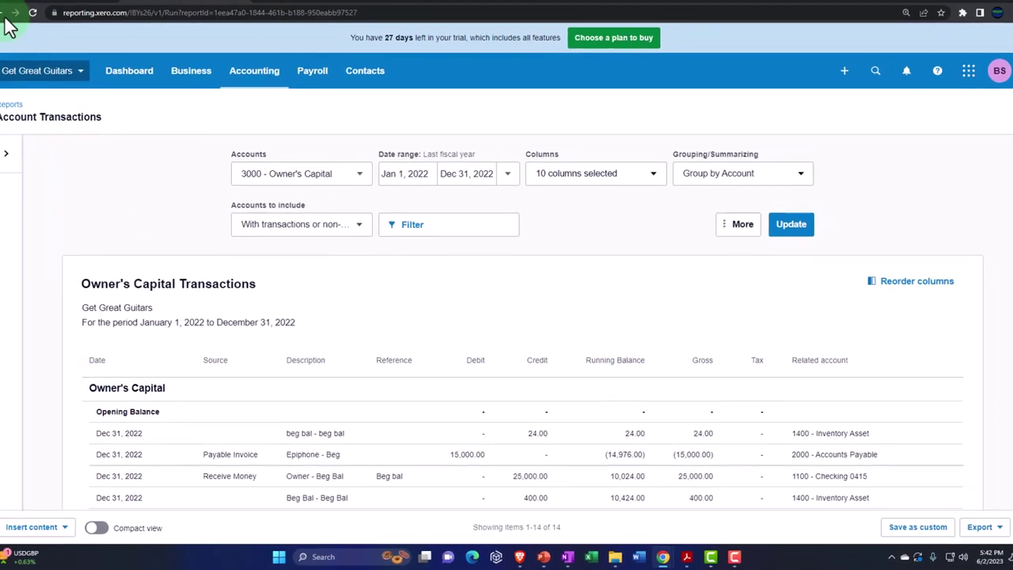
pyautogui.click(12, 27)
# Switch to the trial balance PDF in Acrobat Reader and highlight the Accumulated Depreciation and Furniture and Equipment rows as entered
pyautogui.click(682, 558)
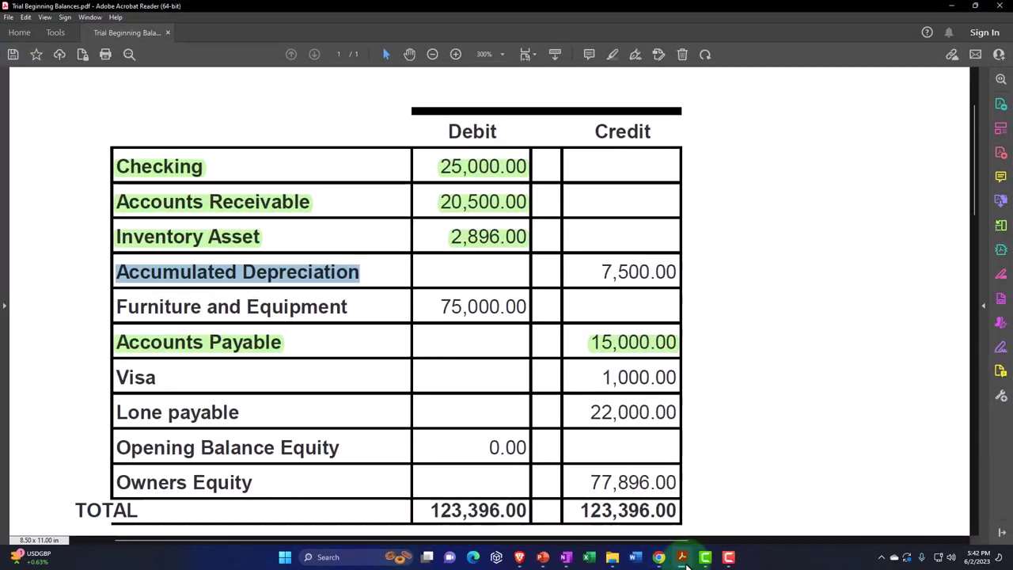
pyautogui.moveTo(118, 272); pyautogui.dragTo(566, 283)
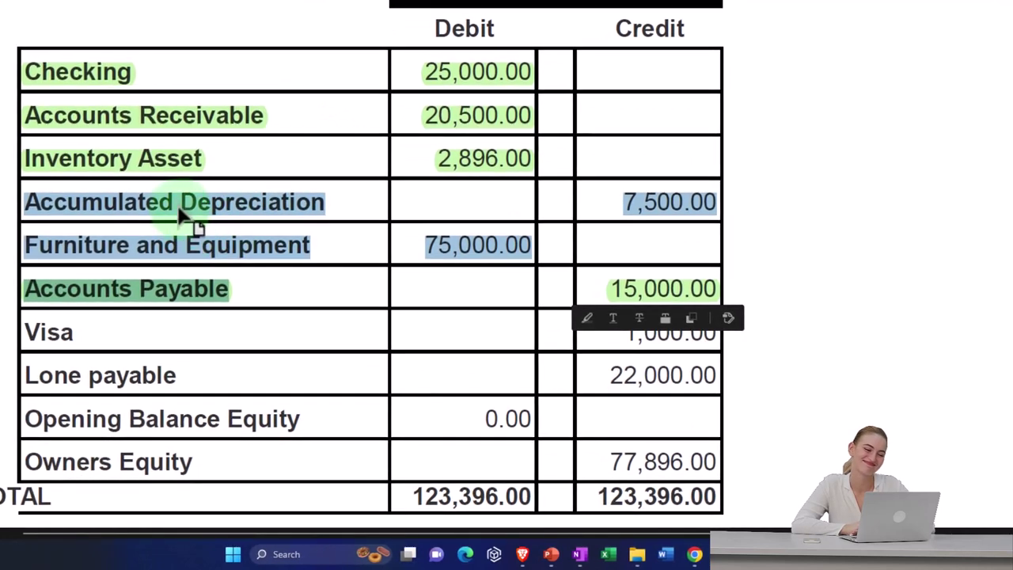
pyautogui.click(585, 319)
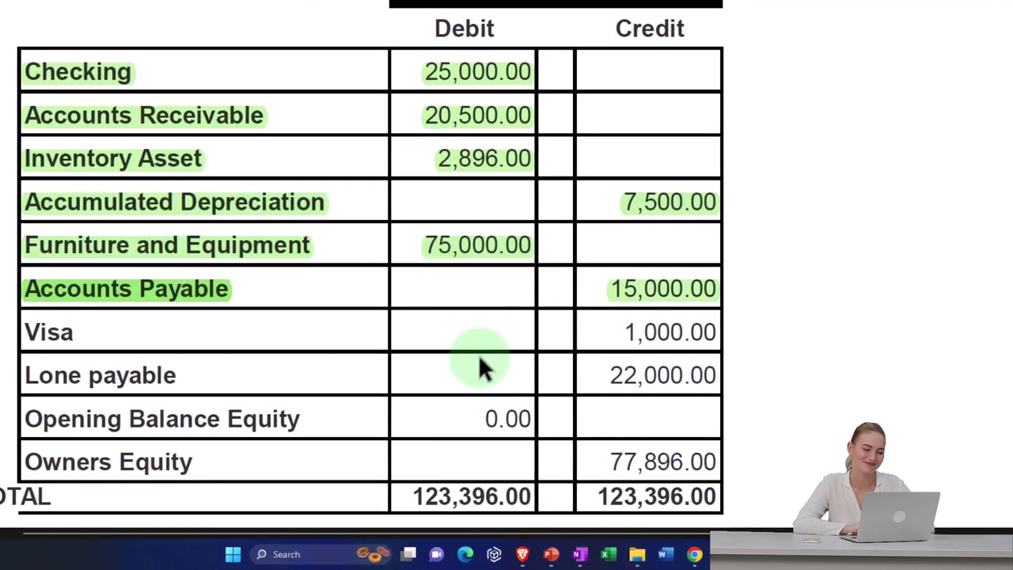
pyautogui.scroll(-1, 384, 342)
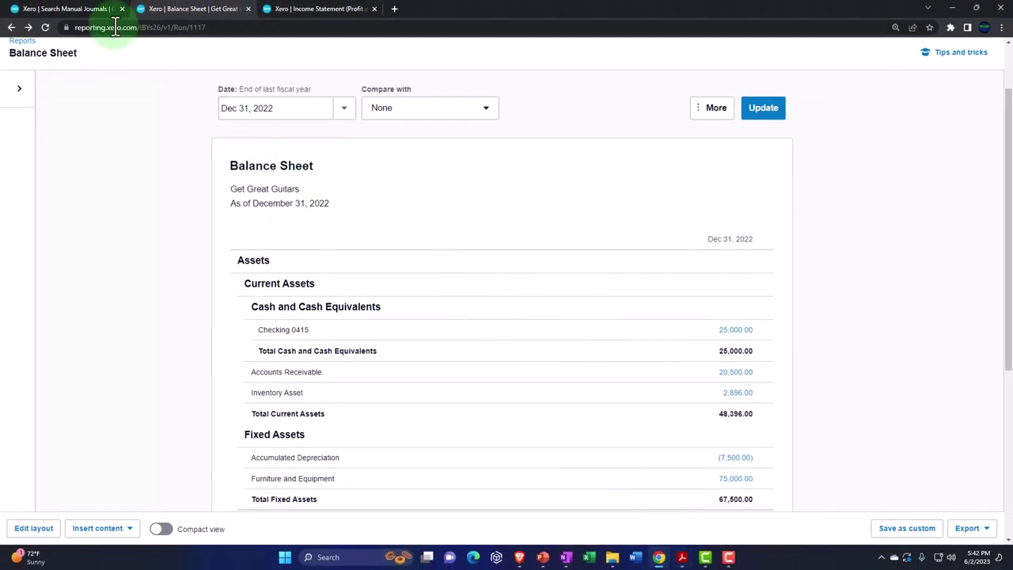
# Return to Xero in Chrome and open the Chart of accounts
pyautogui.click(81, 10)
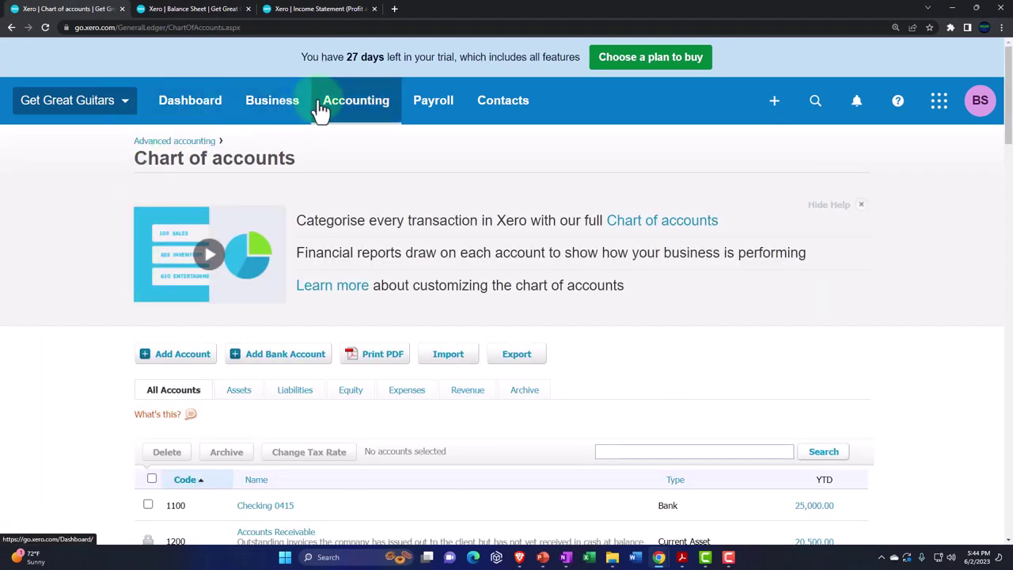
pyautogui.click(326, 107)
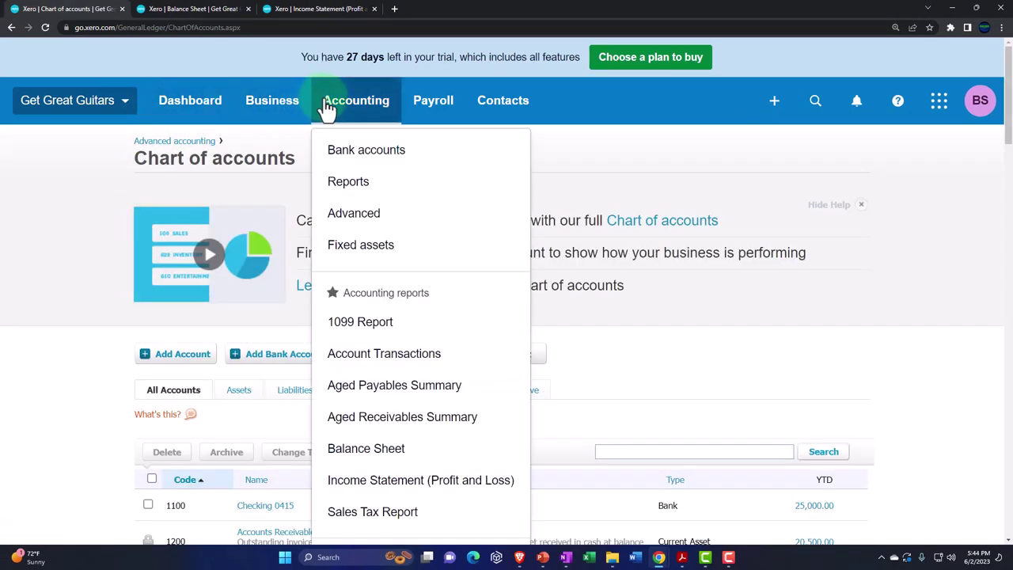
pyautogui.scroll(-2, 380, 332)
pyautogui.click(386, 441)
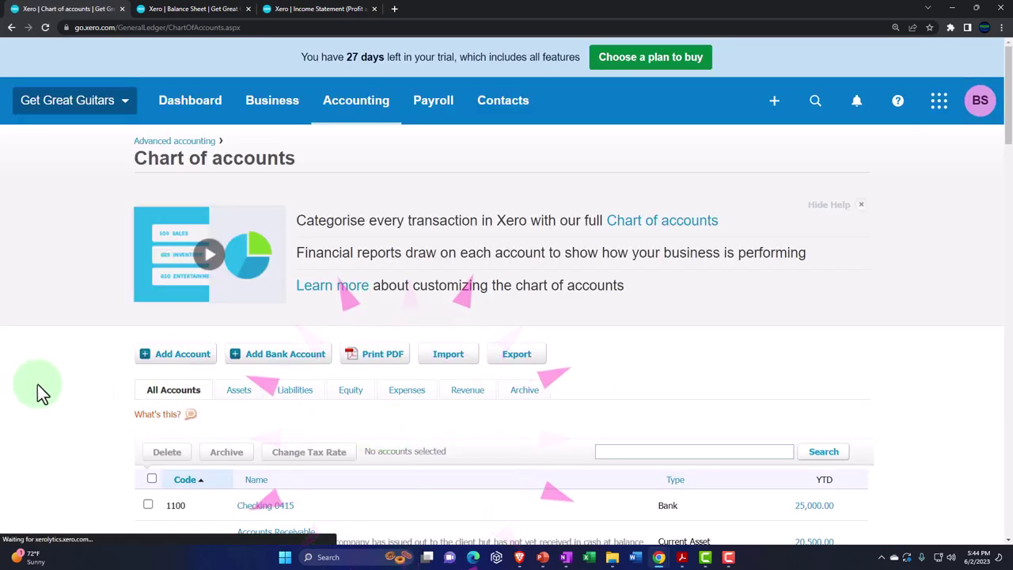
# Start adding a bank account for American Express (US) and skip connecting it to the bank feed
pyautogui.scroll(-1, 37, 385)
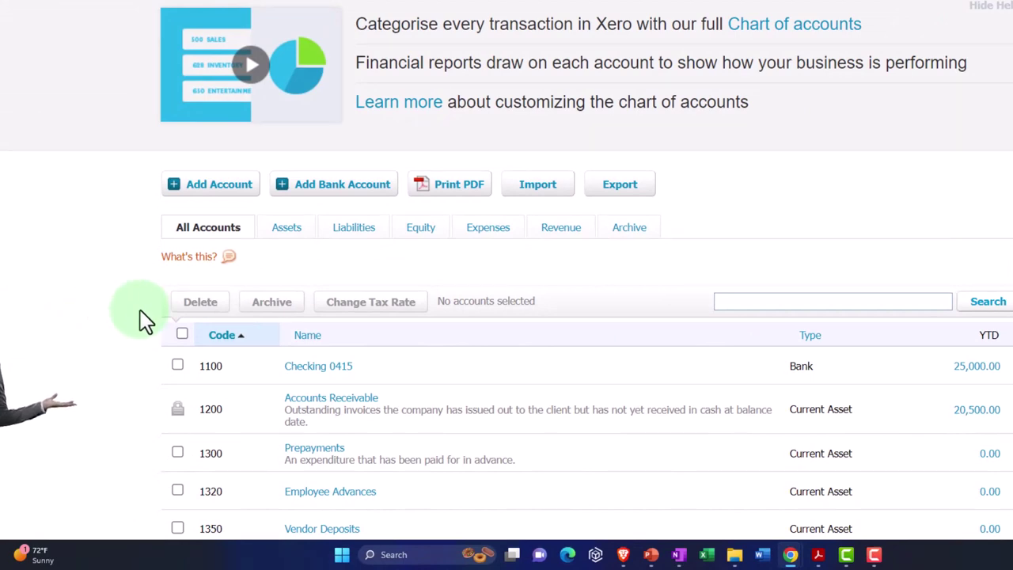
pyautogui.click(344, 197)
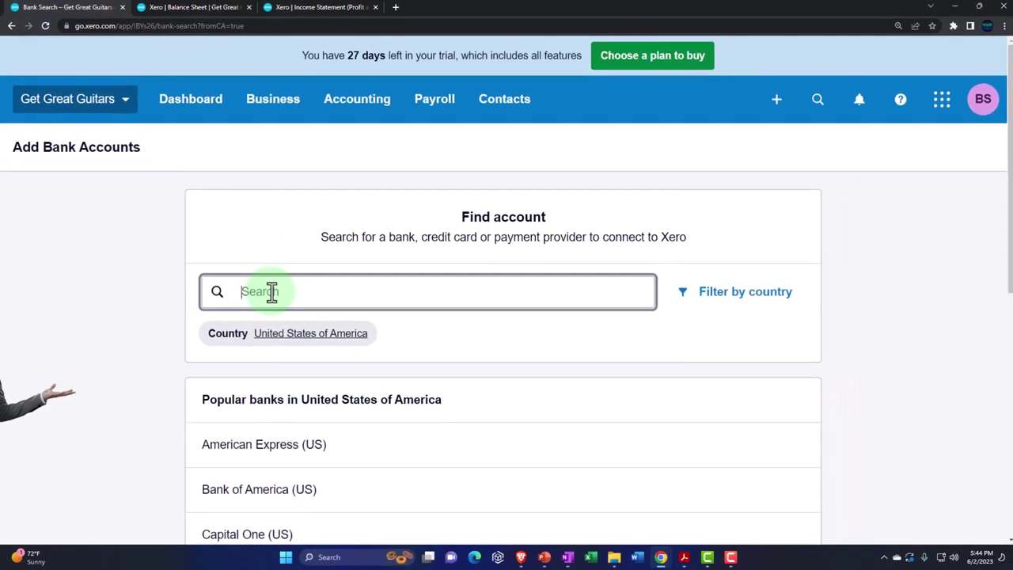
pyautogui.write('American Expre')
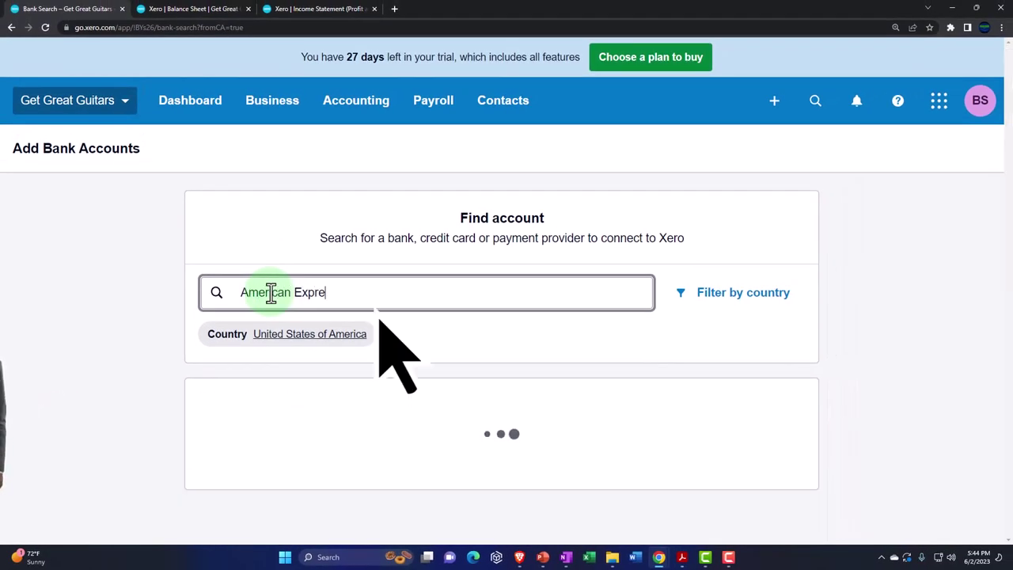
pyautogui.scroll(-1, 227, 421)
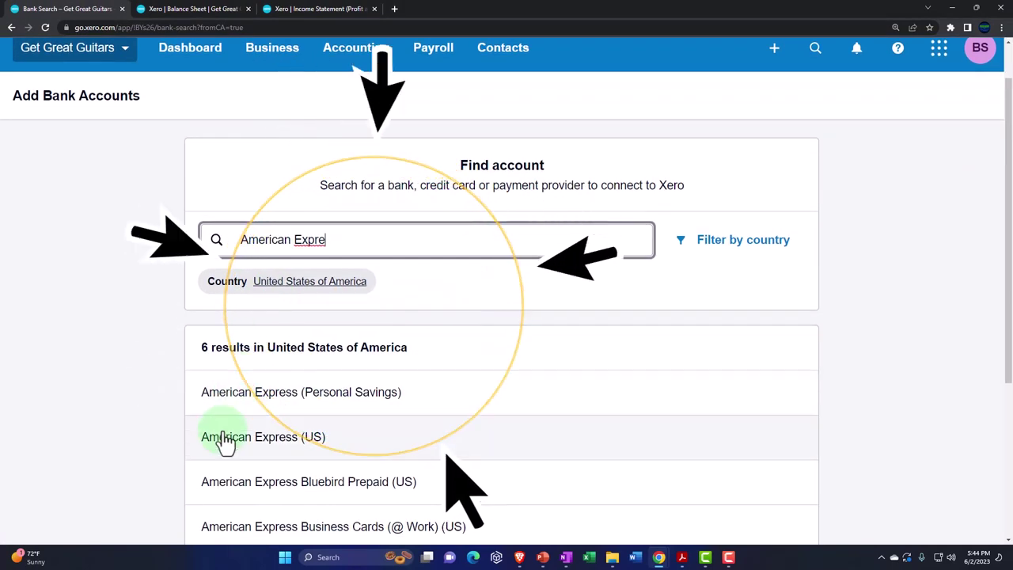
pyautogui.click(251, 450)
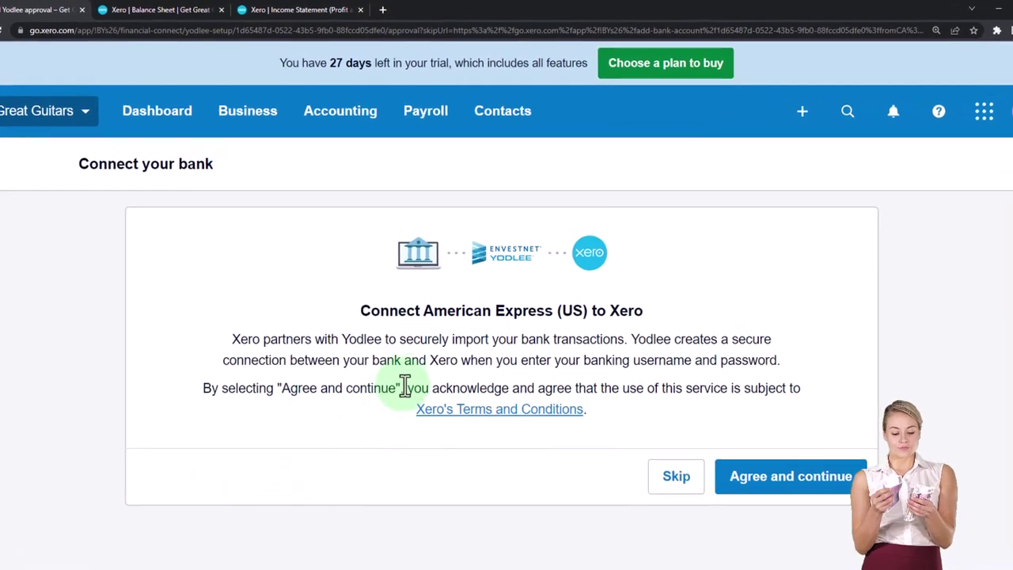
pyautogui.click(675, 480)
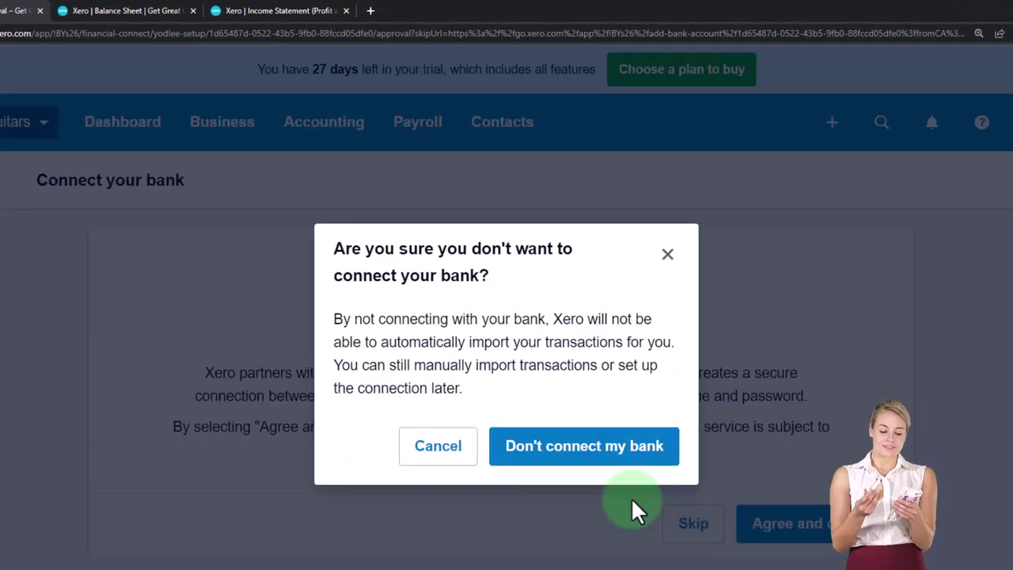
pyautogui.click(555, 461)
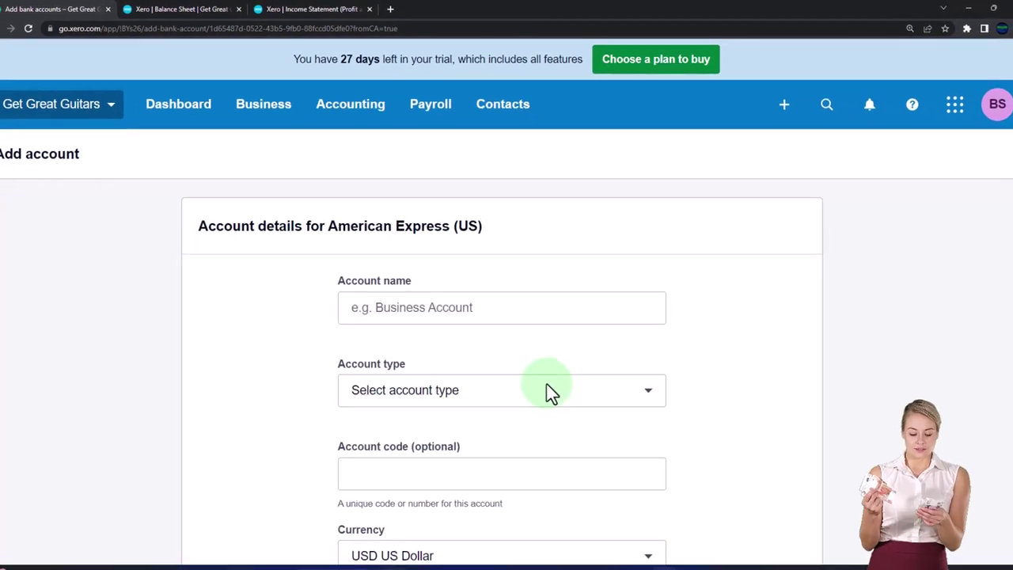
# Name the new American Express account Credit Card and set its account type to Credit card
pyautogui.click(387, 297)
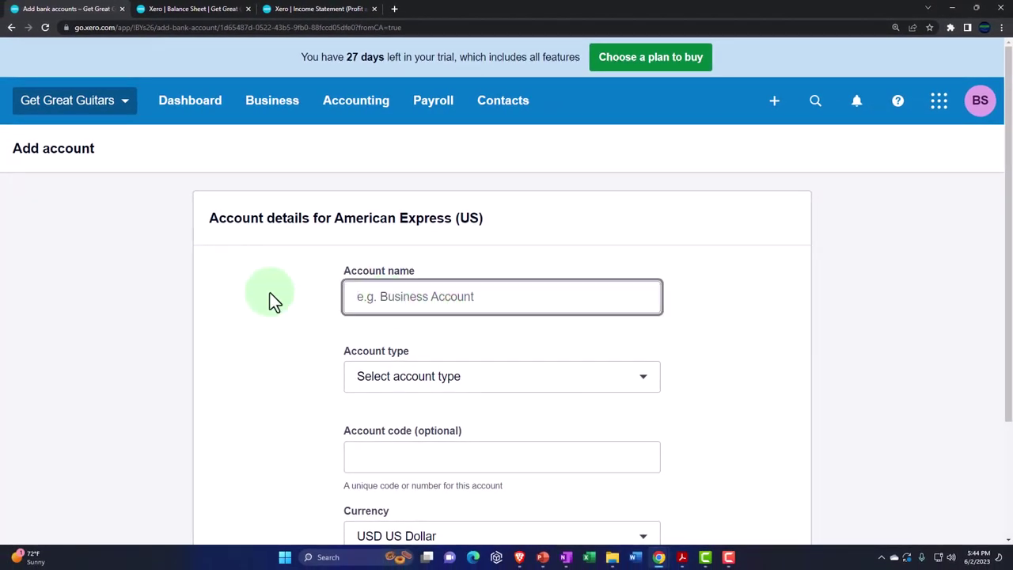
pyautogui.write('Credit Card')
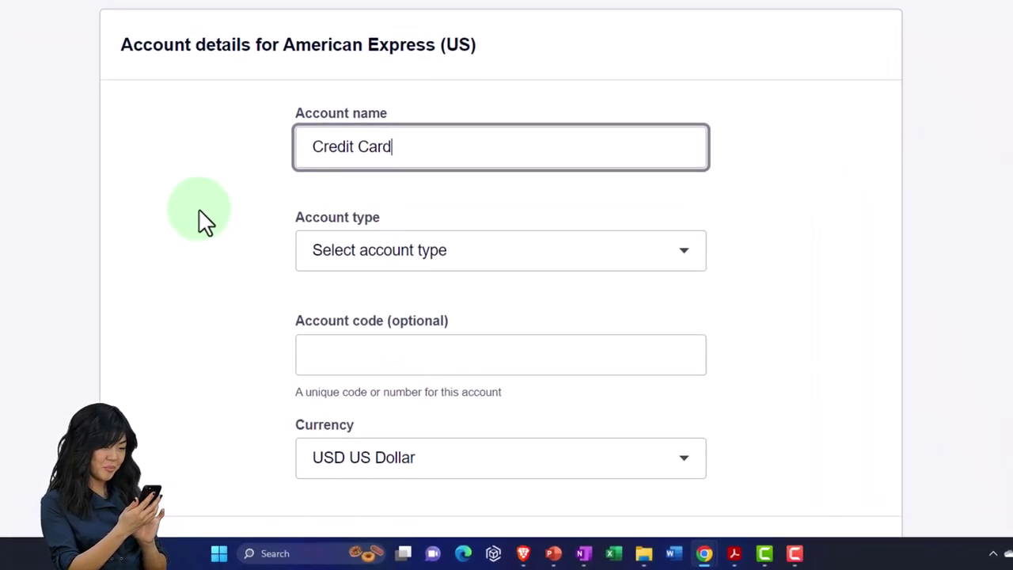
pyautogui.scroll(-1, 202, 221)
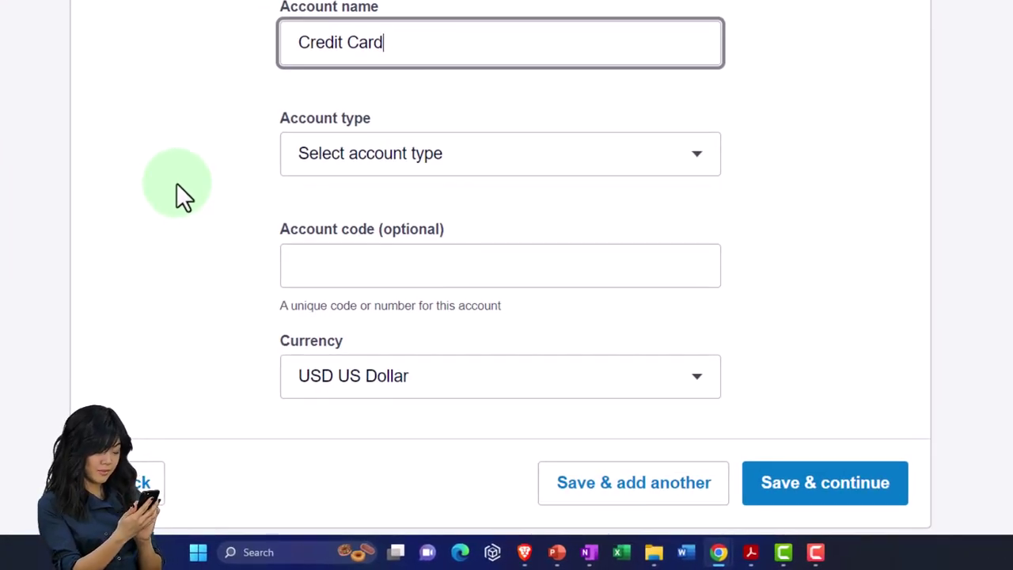
pyautogui.click(681, 161)
pyautogui.click(372, 230)
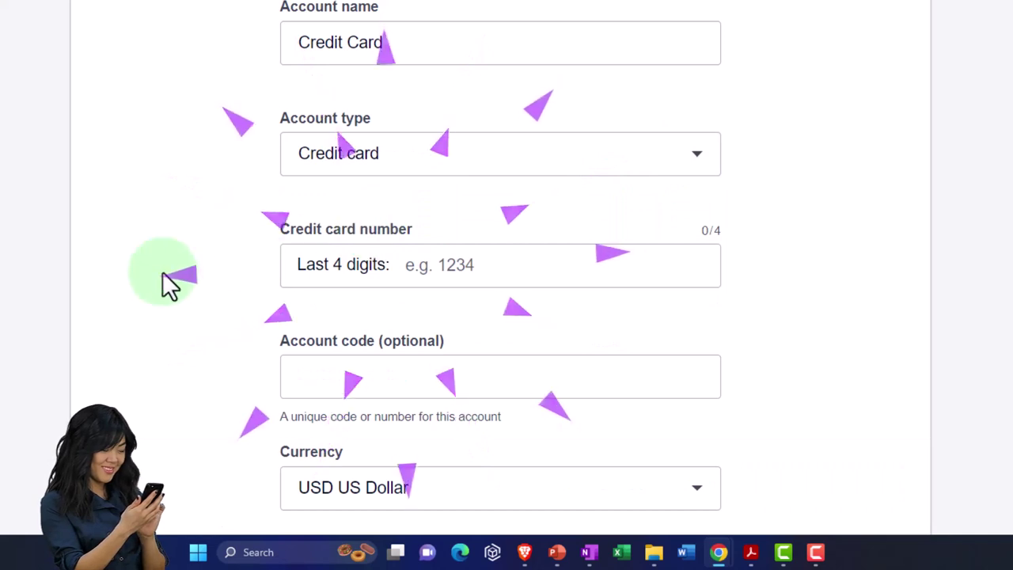
# Enter the last four digits of the credit card number, leave the account code blank, and save the account in USD US Dollar
pyautogui.scroll(-2, 166, 285)
pyautogui.click(375, 117)
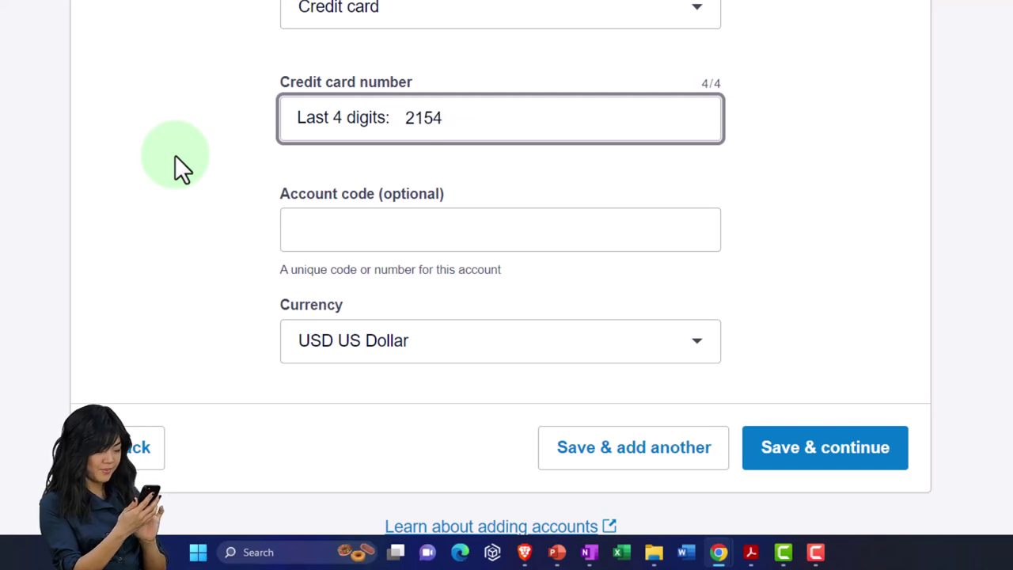
pyautogui.click(320, 229)
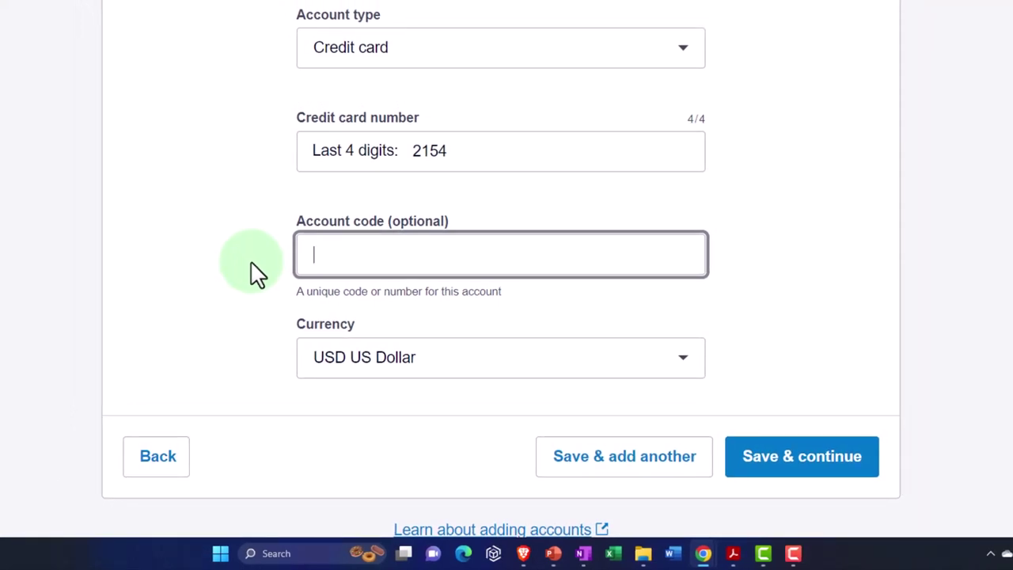
pyautogui.scroll(-1, 257, 273)
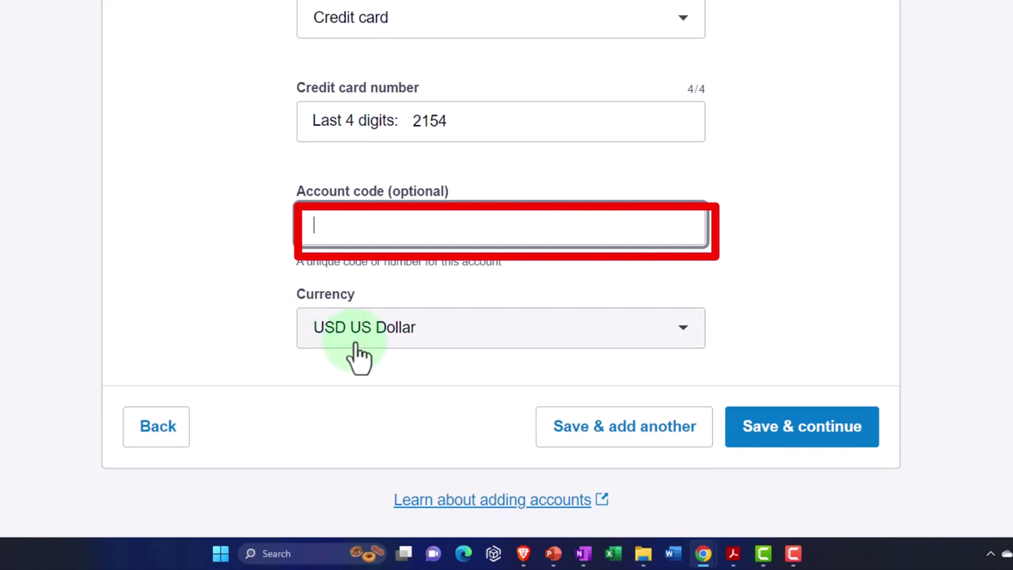
pyautogui.click(819, 456)
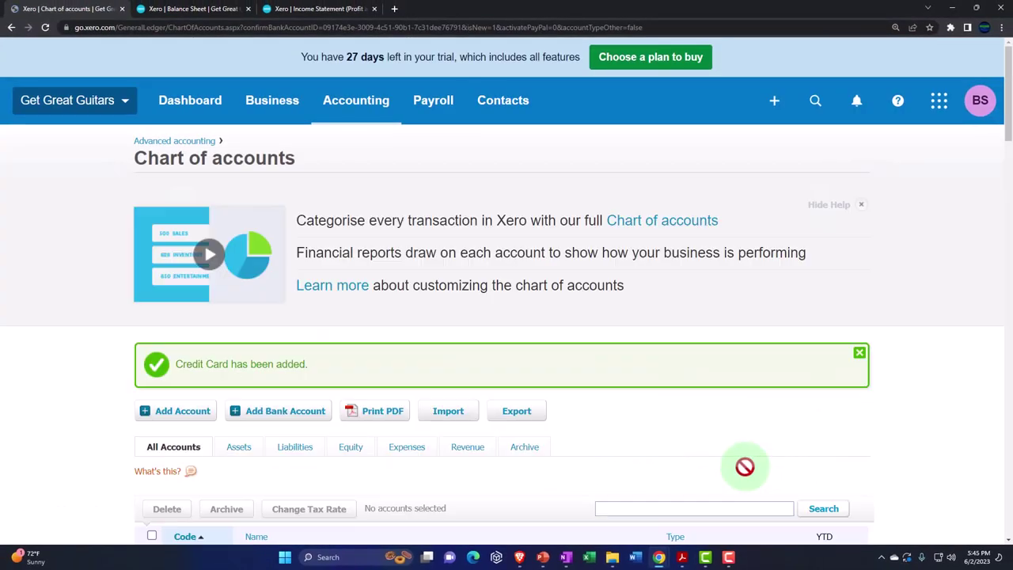
# Open the details of the Credit Card account in the chart of accounts and set its account type to Credit Card
pyautogui.scroll(-2, 64, 382)
pyautogui.scroll(-1, 62, 382)
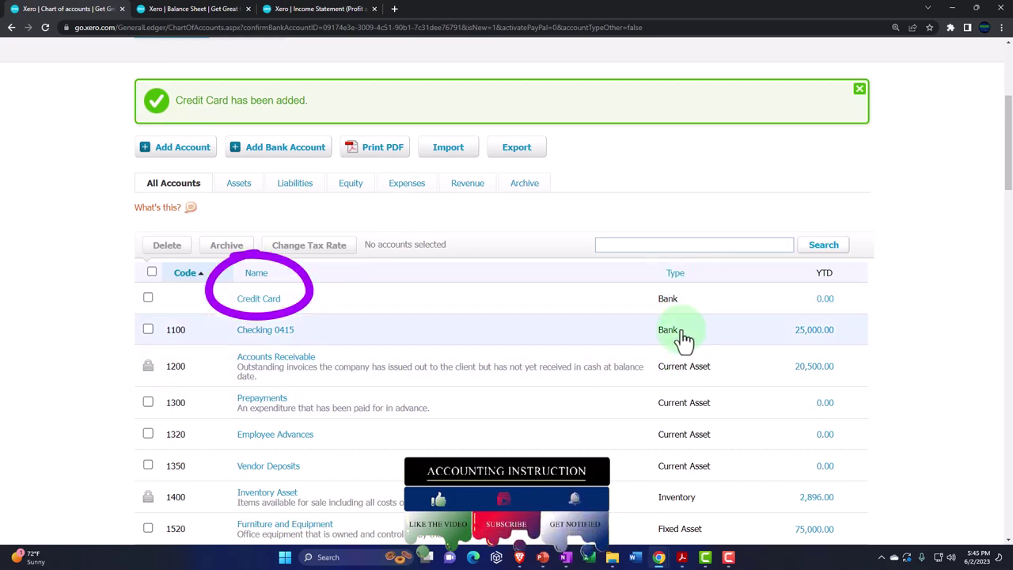
pyautogui.scroll(-3, 706, 364)
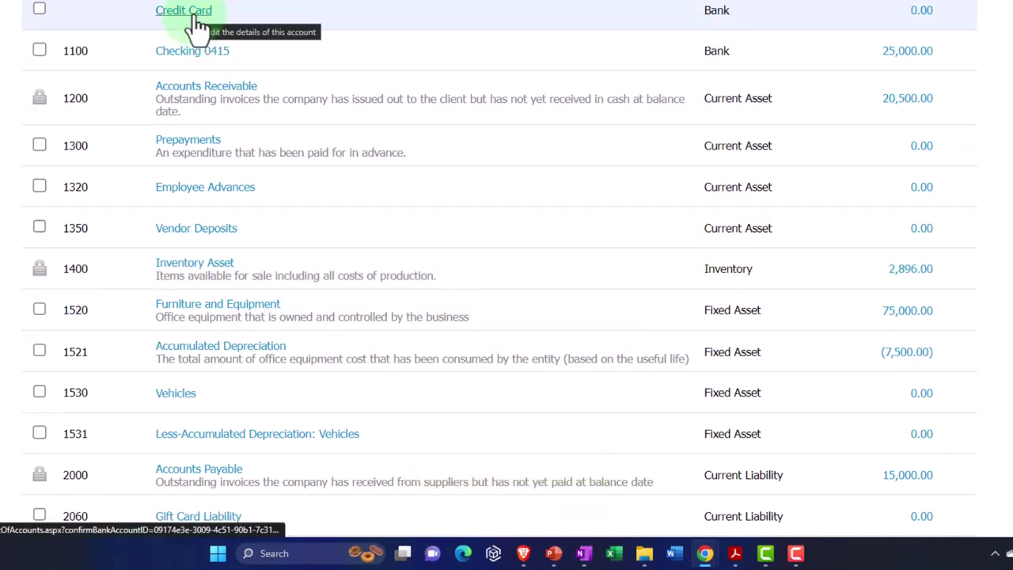
pyautogui.scroll(-3, 198, 28)
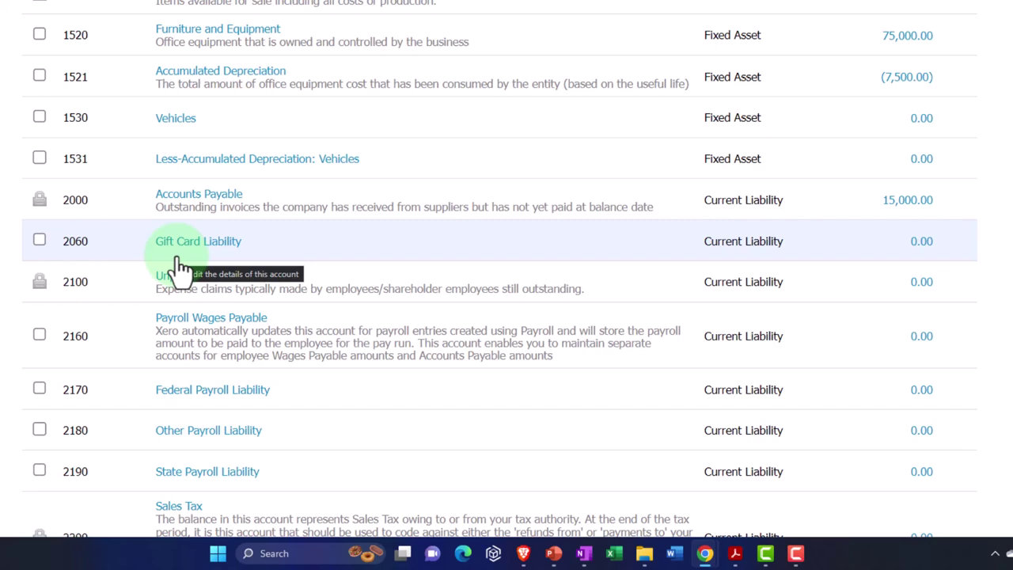
pyautogui.scroll(5, 180, 268)
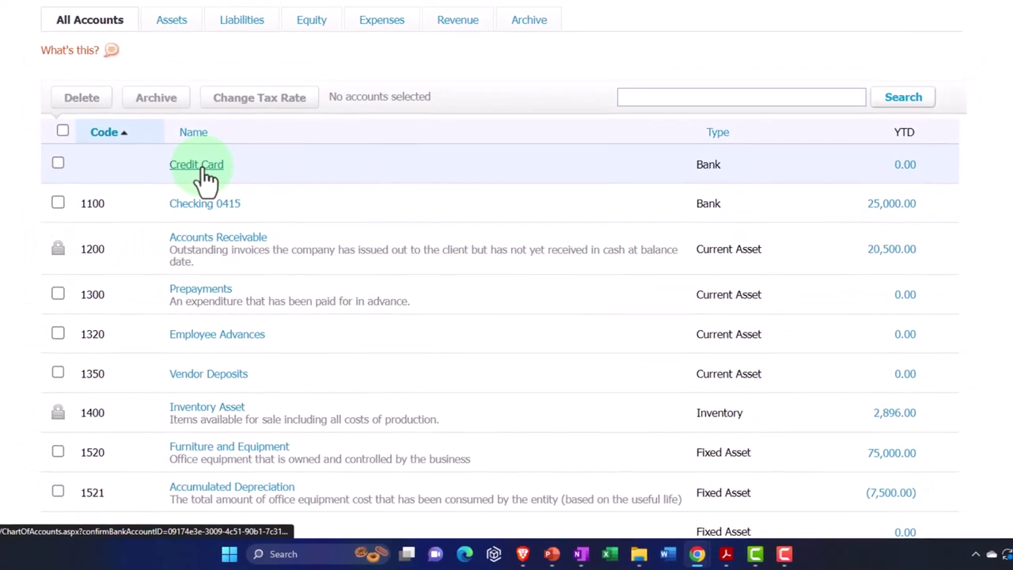
pyautogui.click(203, 170)
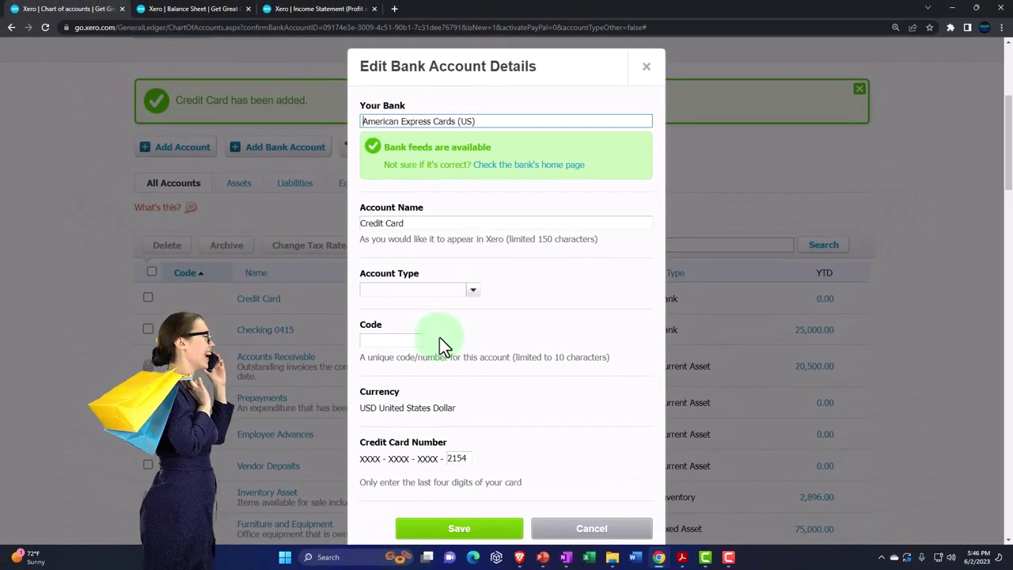
pyautogui.click(473, 300)
pyautogui.click(471, 293)
pyautogui.click(471, 290)
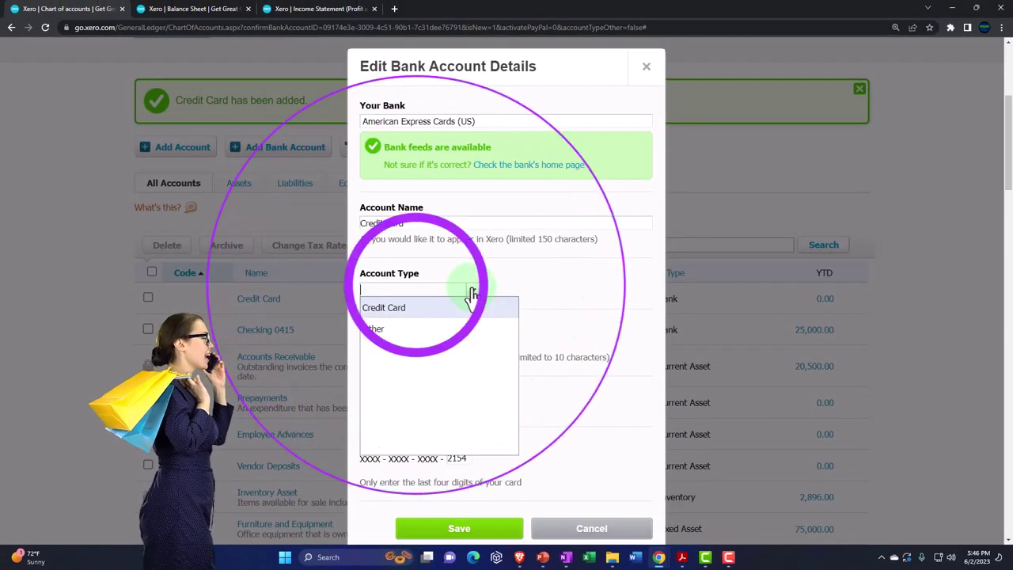
pyautogui.click(411, 317)
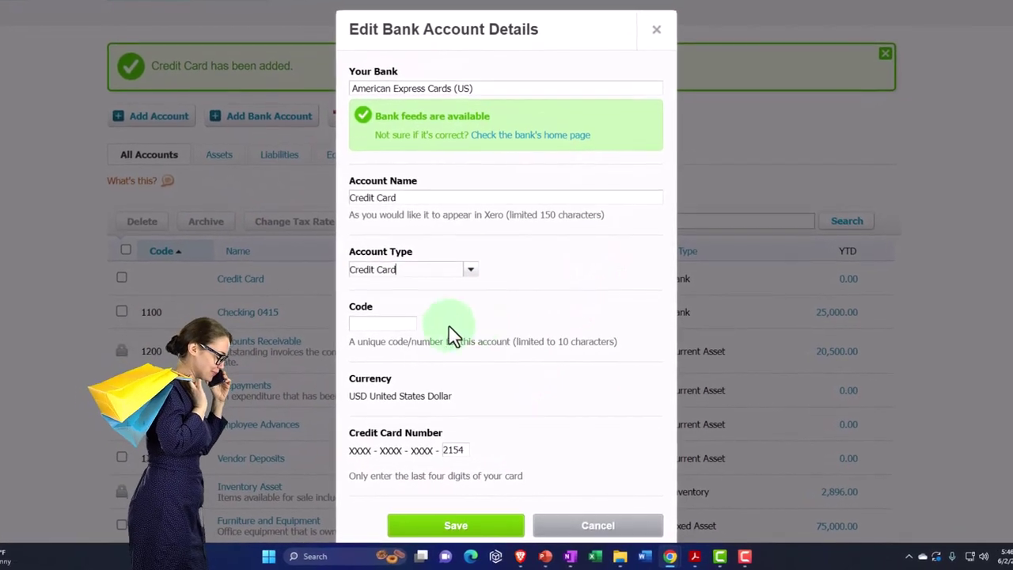
# Give the Credit Card account the code 2040 and save its details
pyautogui.click(395, 324)
pyautogui.write('2040')
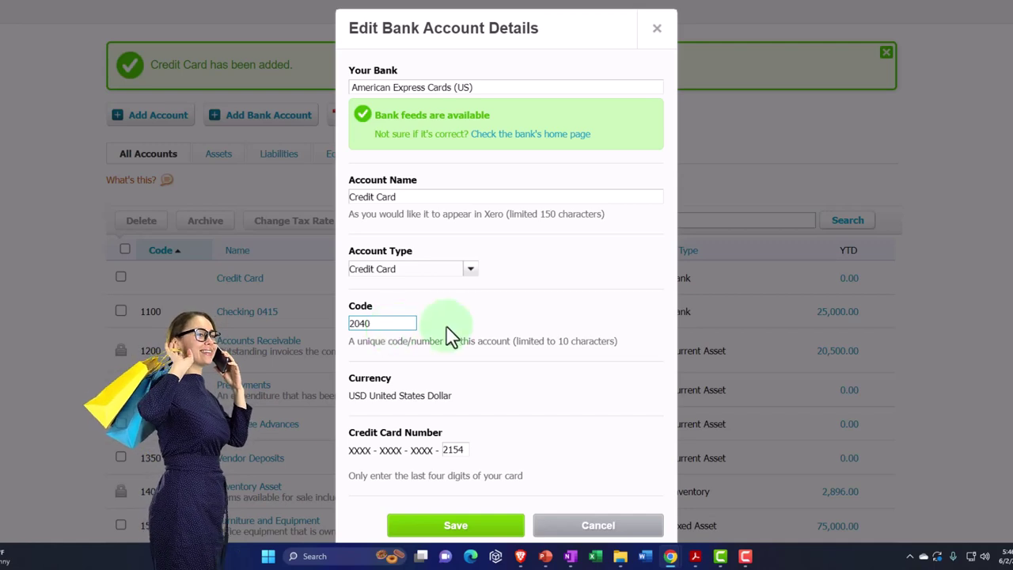
pyautogui.click(544, 330)
pyautogui.scroll(-1, 544, 331)
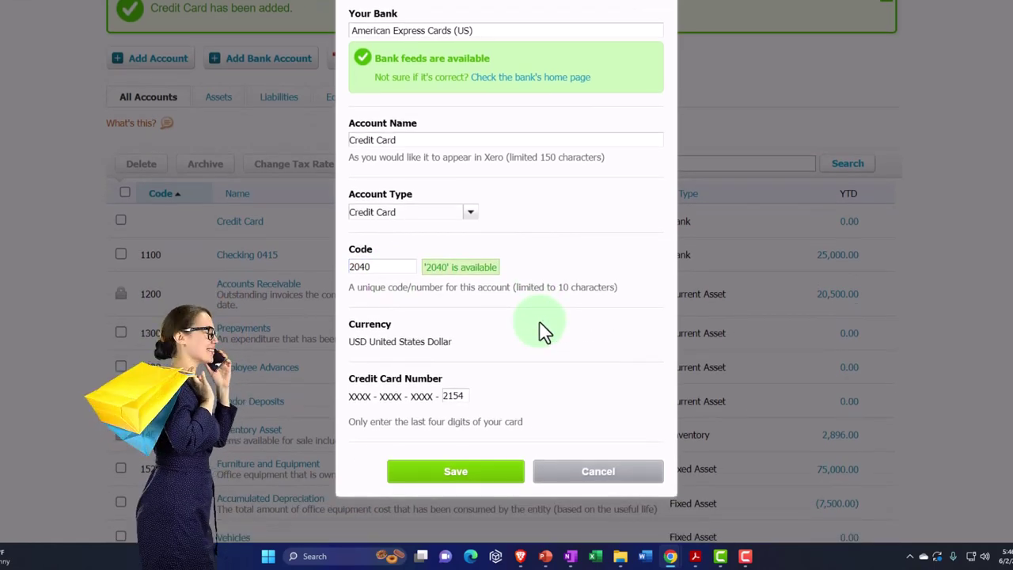
pyautogui.click(470, 478)
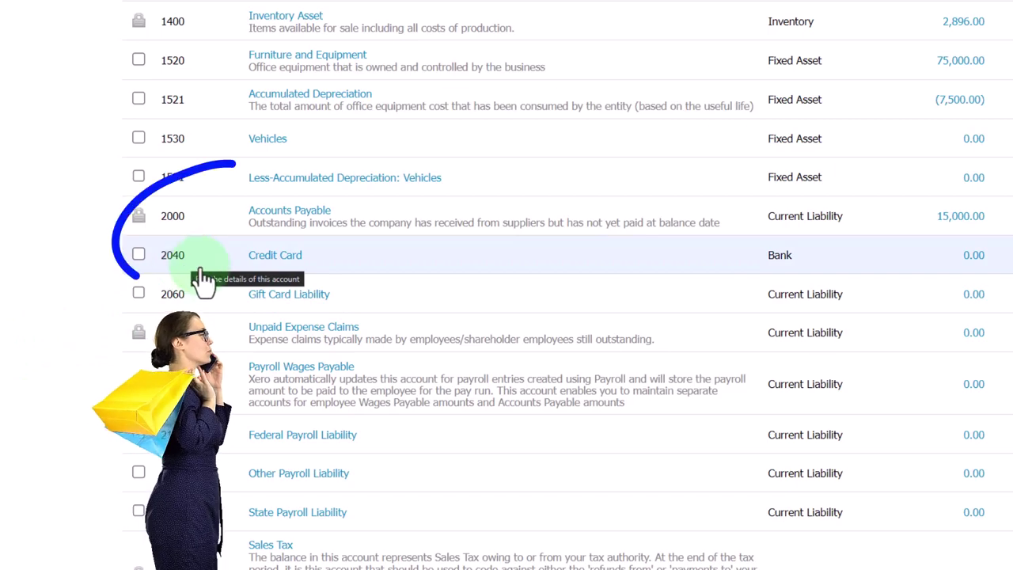
# Review the account type options in the Credit Card account's details and close them without saving
pyautogui.click(279, 265)
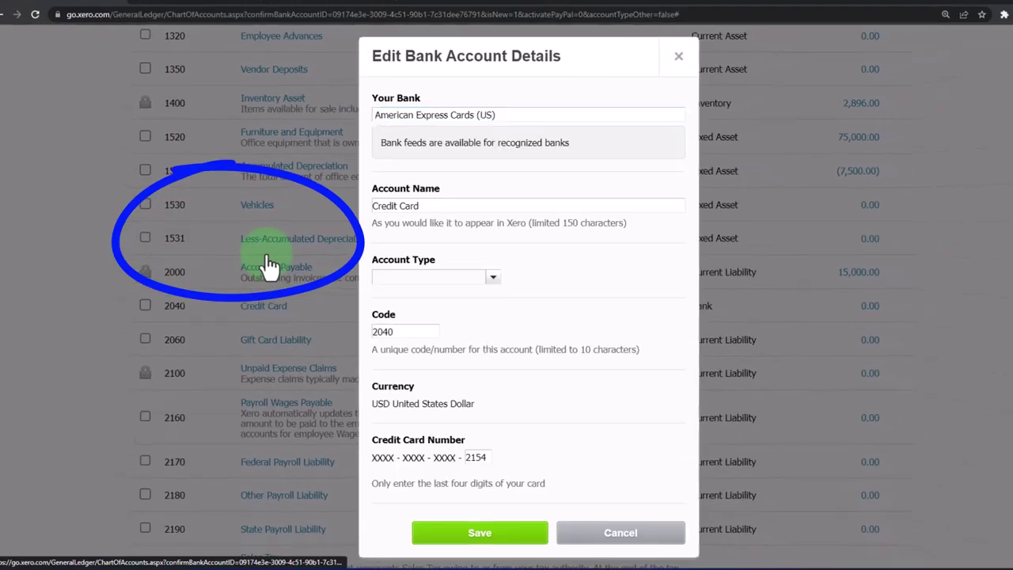
pyautogui.click(474, 296)
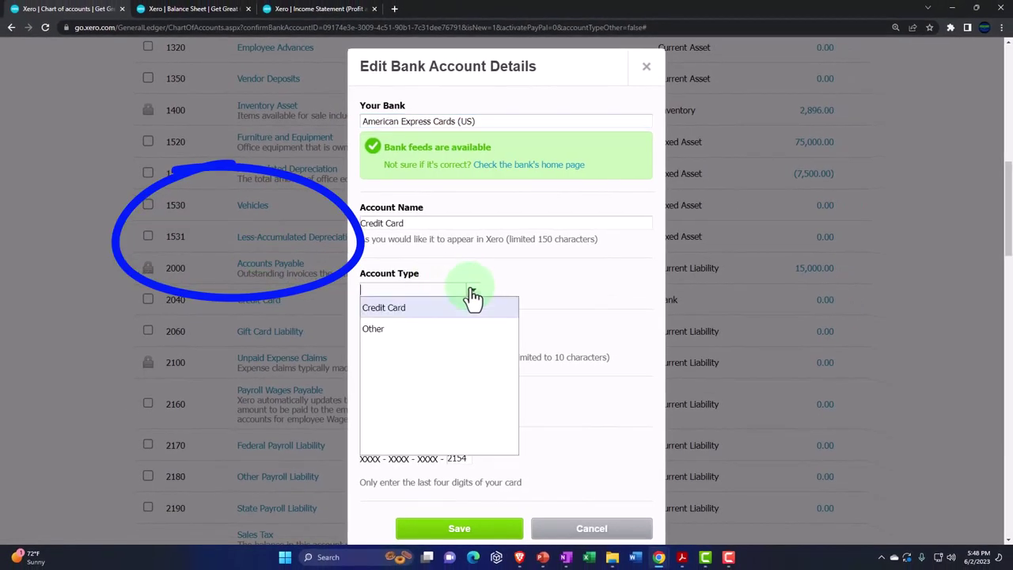
pyautogui.click(486, 309)
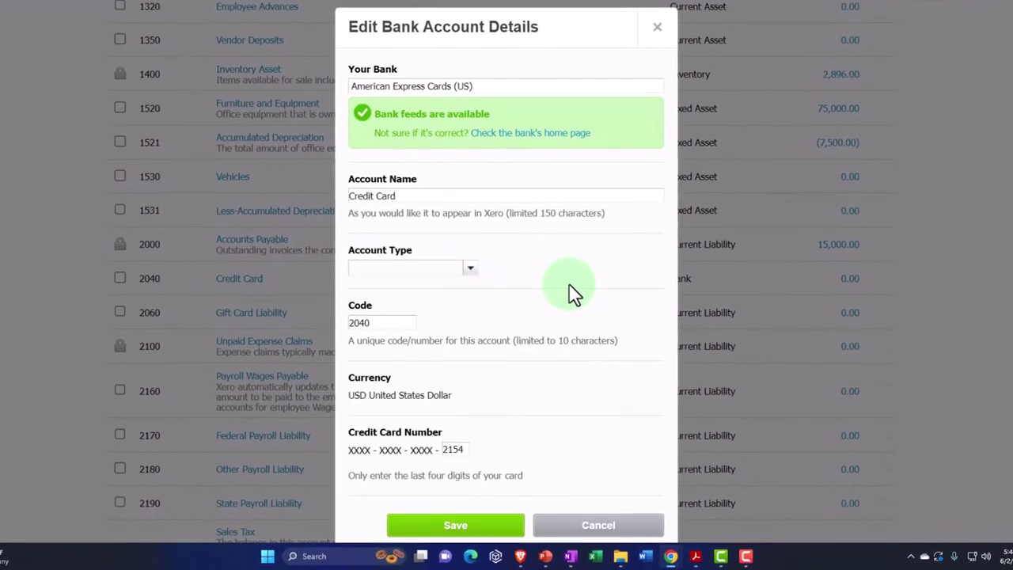
pyautogui.click(659, 17)
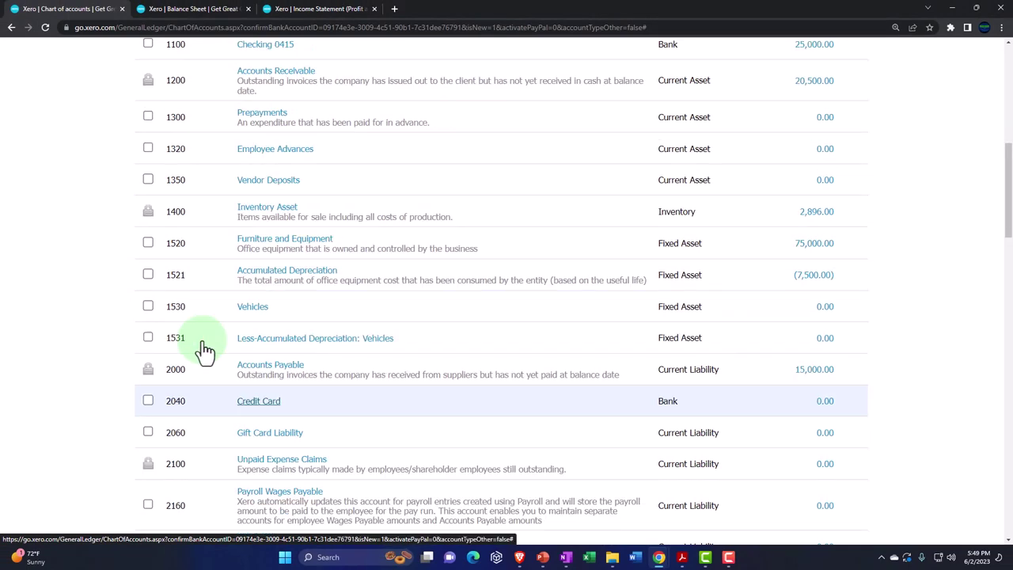
# Go to the bank accounts overview and open the account transactions of the Credit Card account
pyautogui.scroll(6, 99, 395)
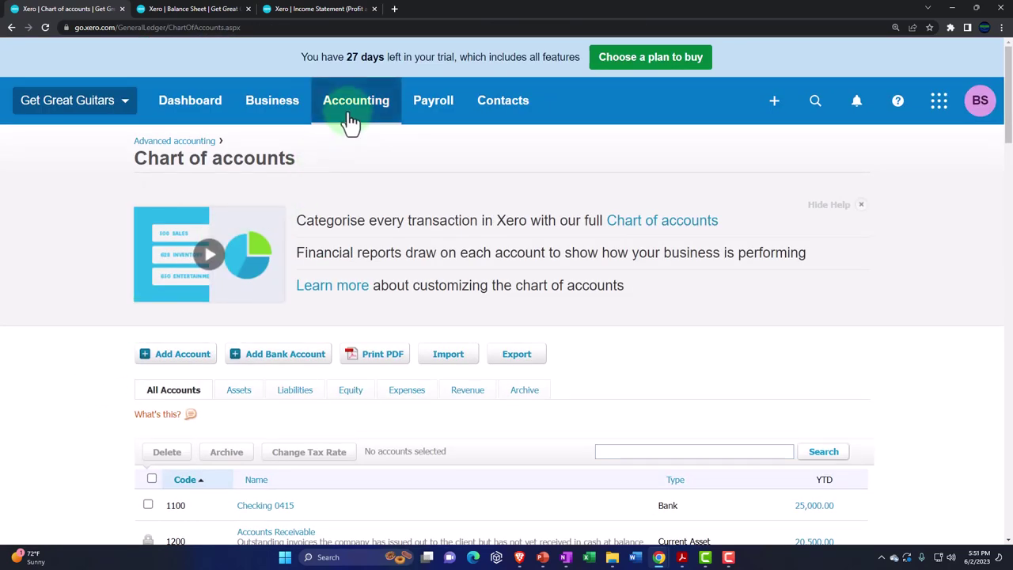
pyautogui.click(351, 123)
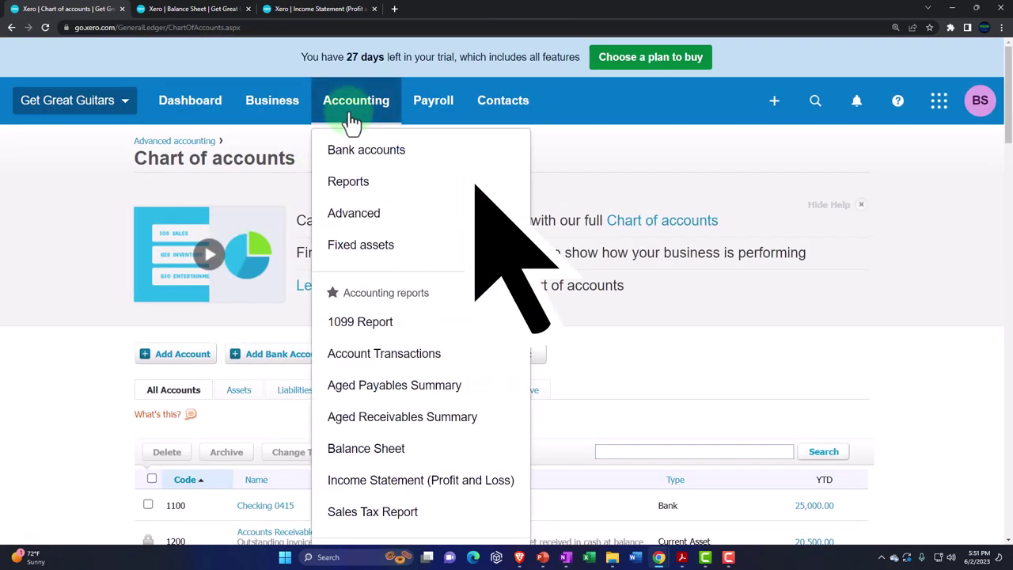
pyautogui.click(427, 160)
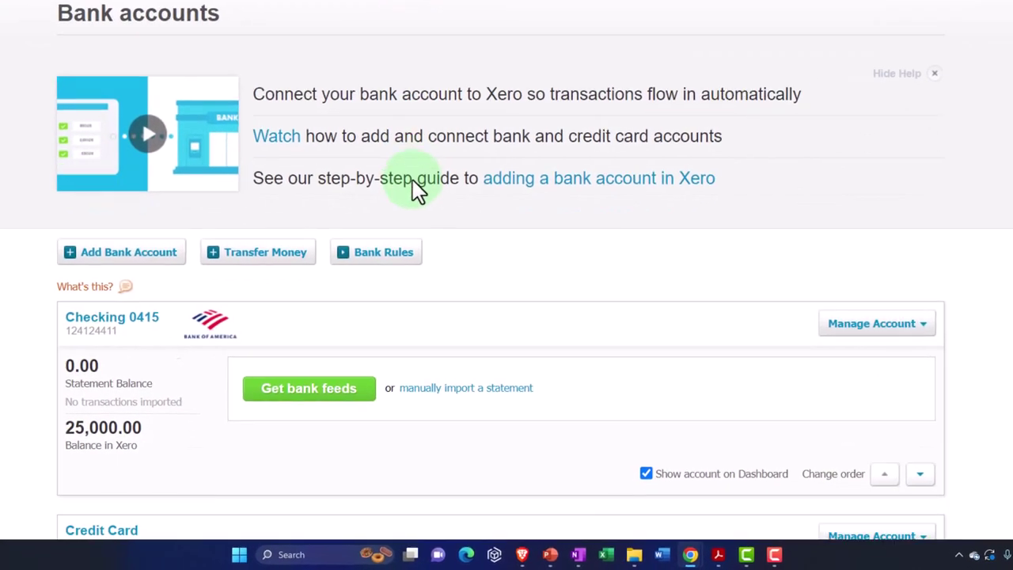
pyautogui.scroll(-5, 417, 189)
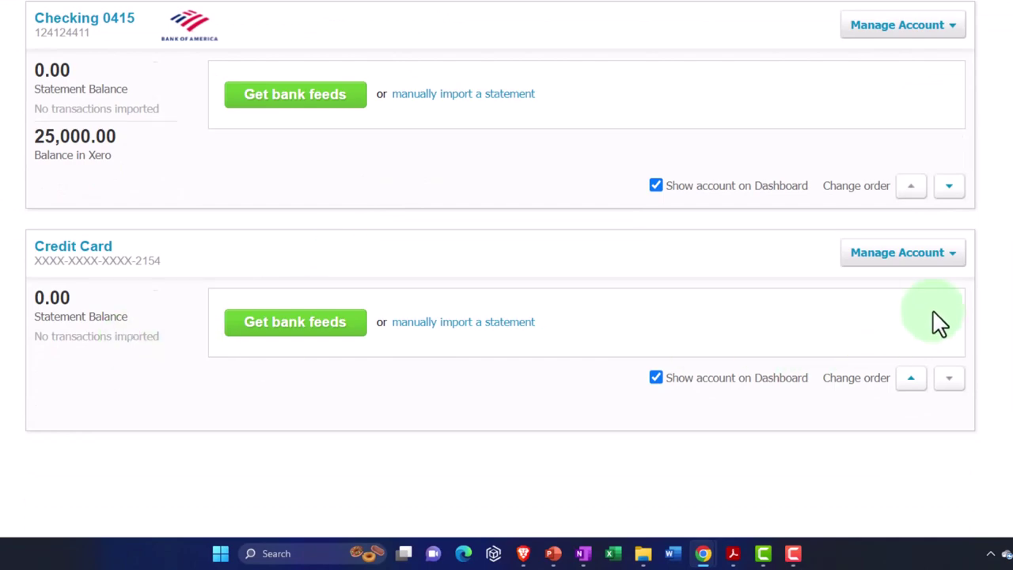
pyautogui.click(956, 264)
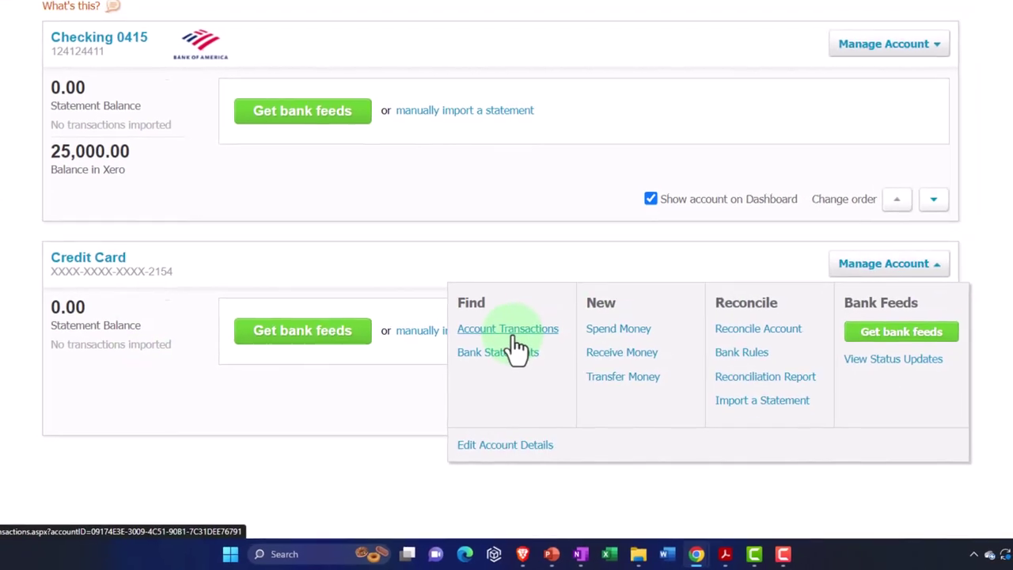
pyautogui.click(512, 339)
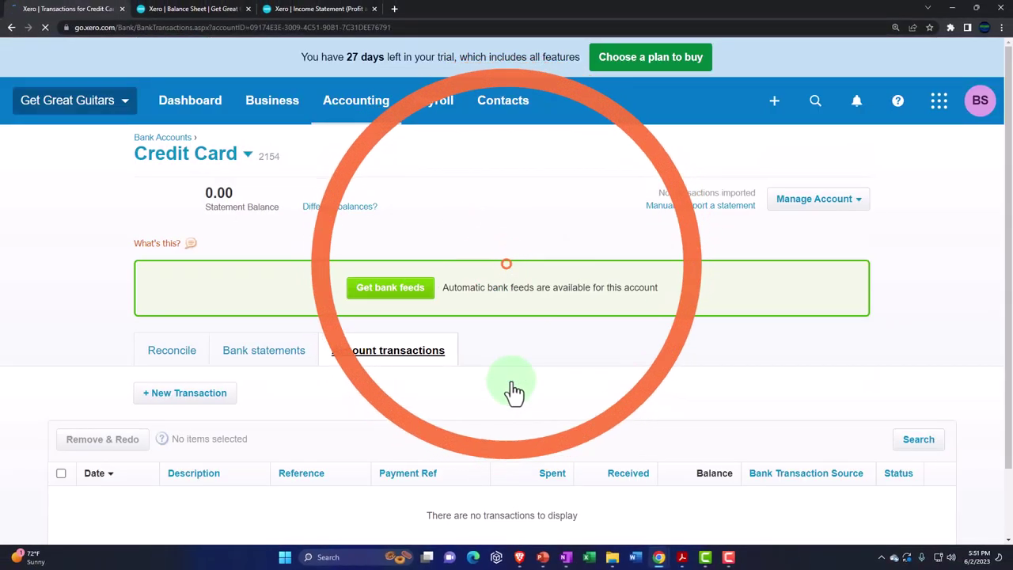
# Start a new spend money transaction on the Credit Card account with Vendor 1 as the new contact
pyautogui.scroll(-1, 514, 387)
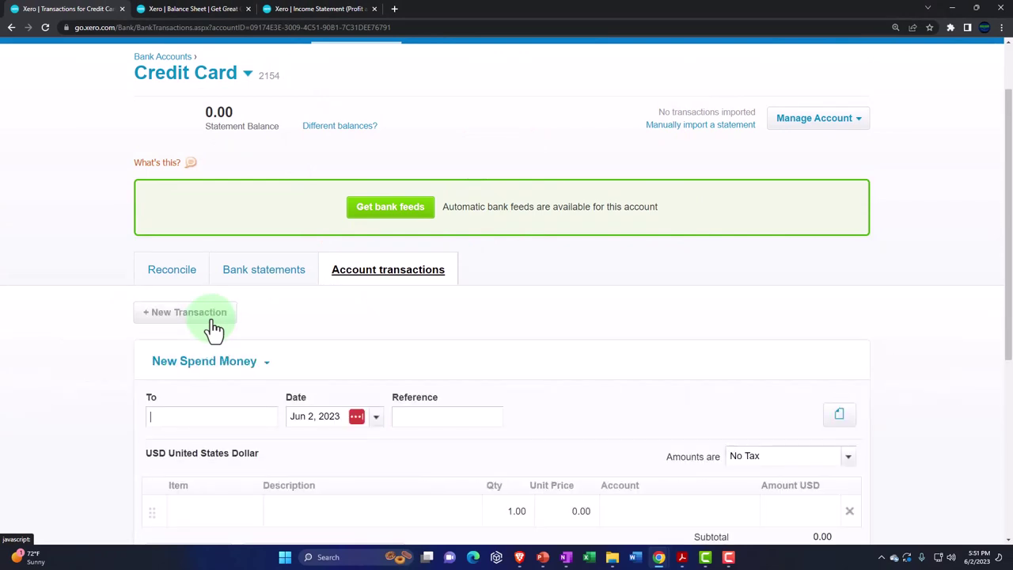
pyautogui.scroll(-2, 212, 323)
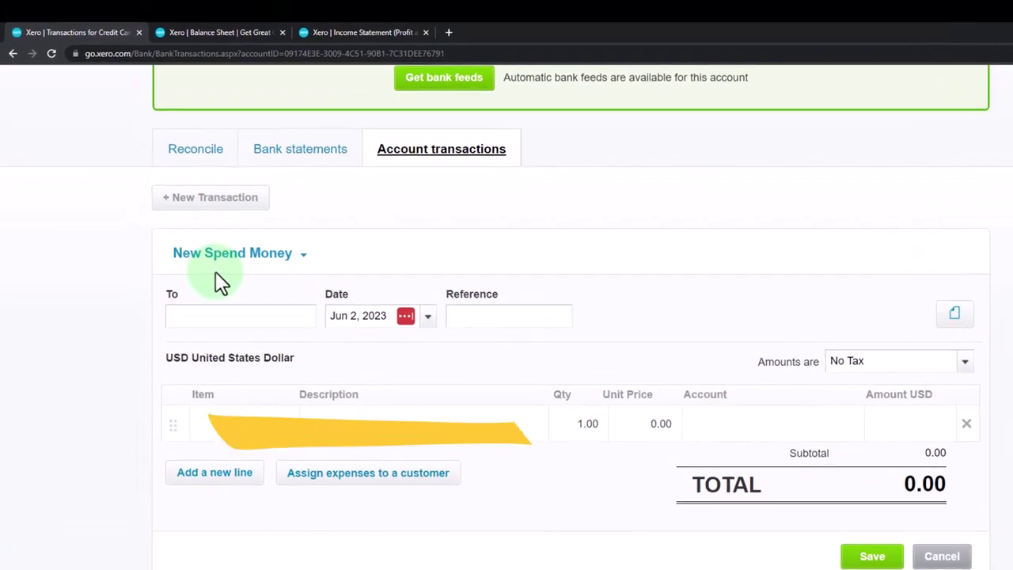
pyautogui.write('Ven')
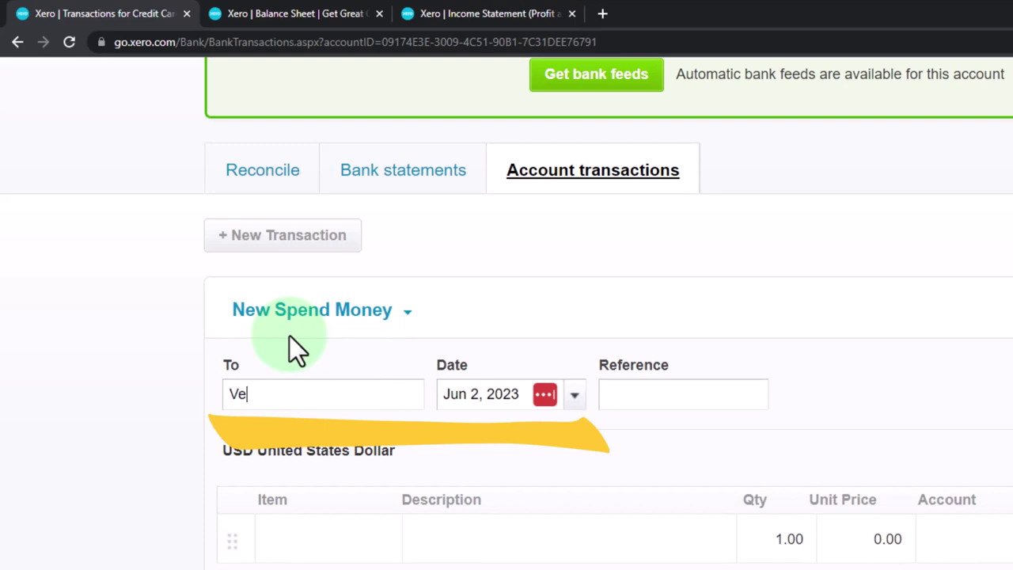
pyautogui.write('dor 1')
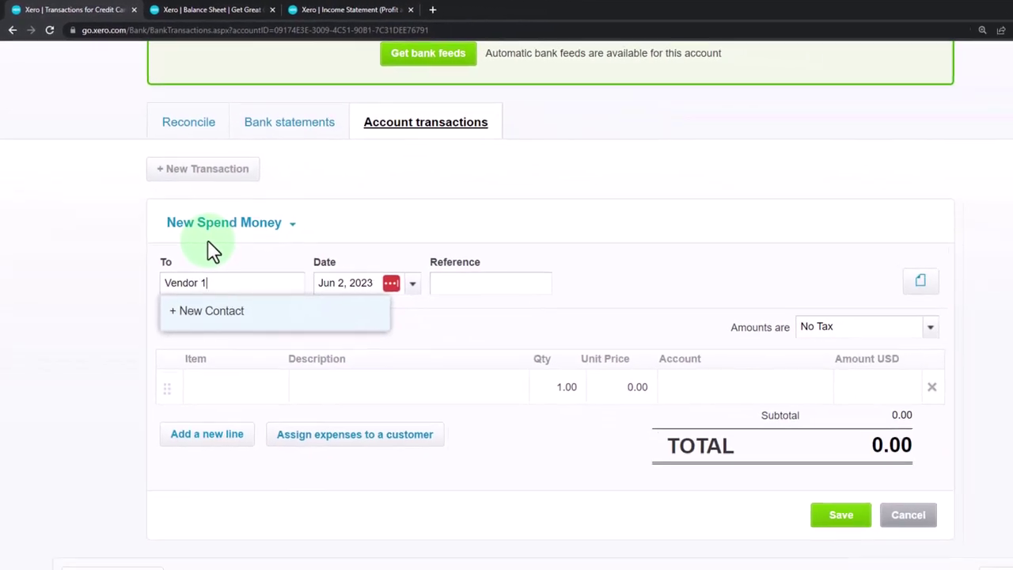
pyautogui.press('Tab')
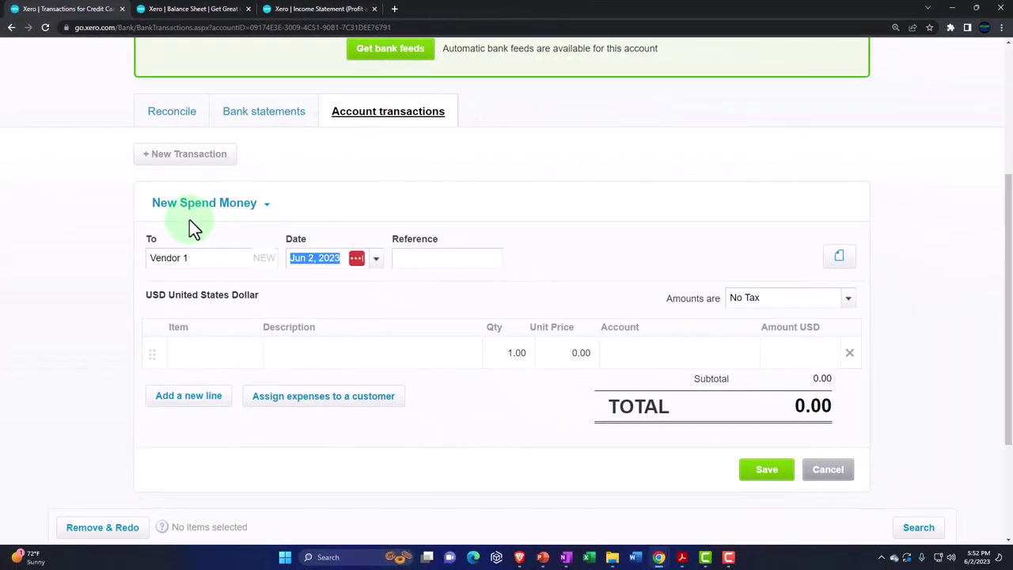
# Set the spend money transaction's date to Dec 31, 2022
pyautogui.click(377, 259)
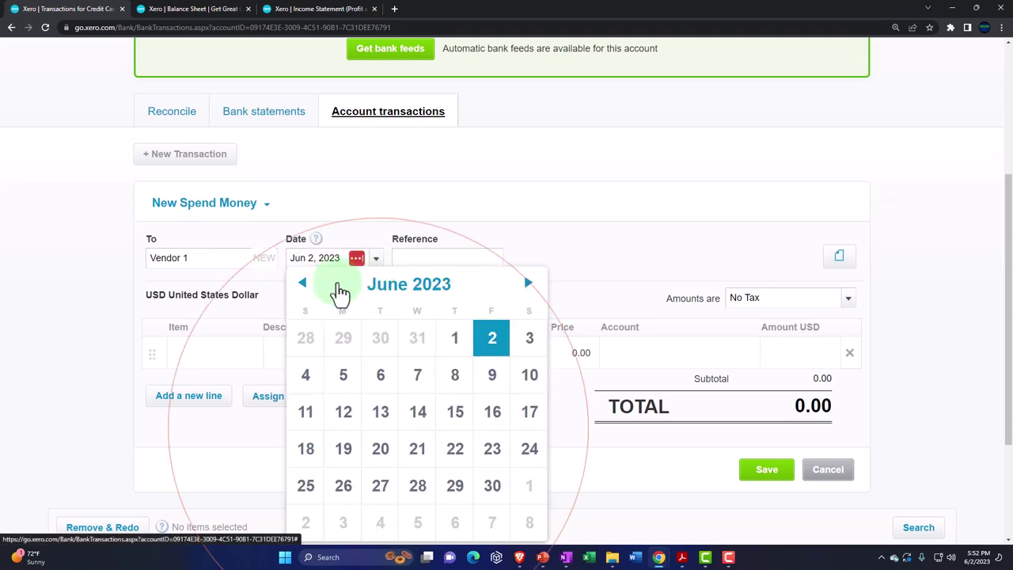
pyautogui.click(307, 287)
pyautogui.click(307, 287)
pyautogui.click(307, 287)
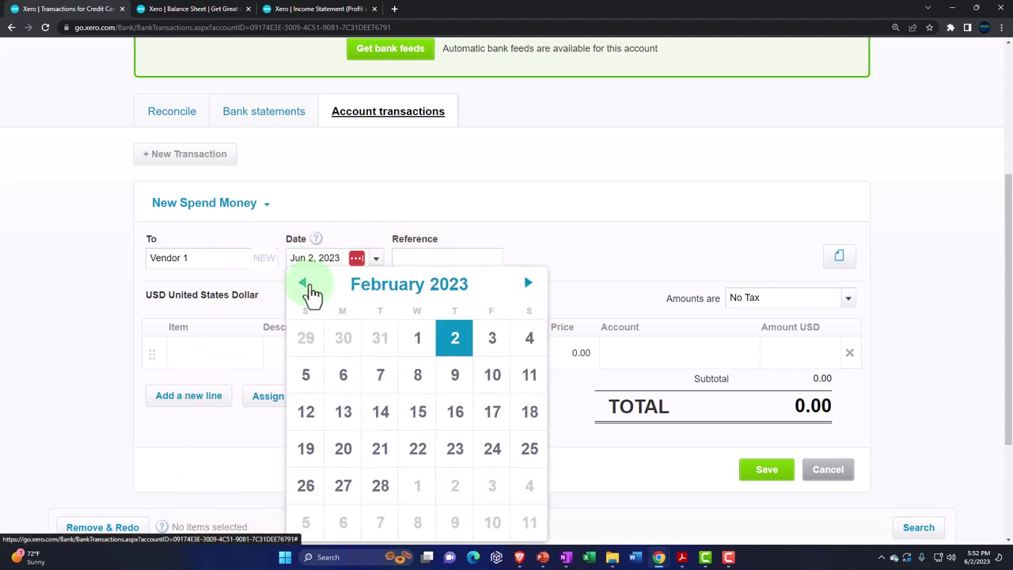
pyautogui.click(307, 287)
pyautogui.click(309, 287)
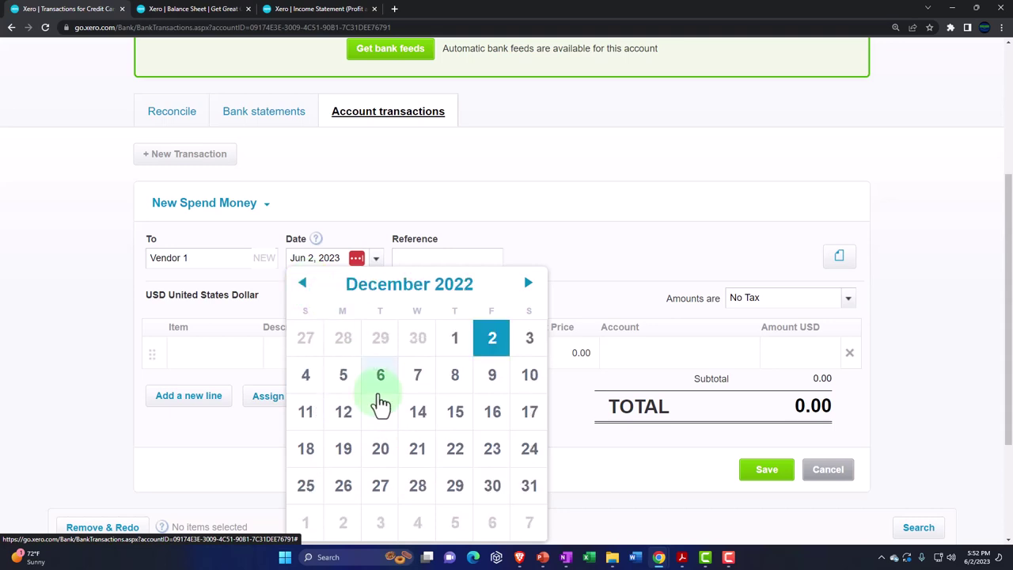
pyautogui.click(528, 495)
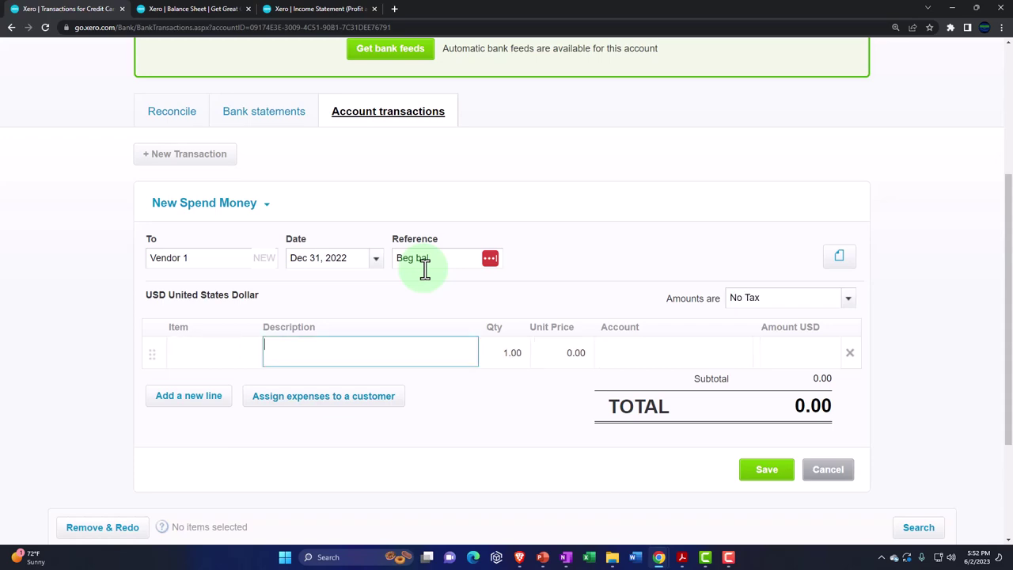
# Enter Beg bal as the reference and line description, keep quantity 1, and set the unit price to 1,000
pyautogui.write('Beg bal')
pyautogui.press('Tab')
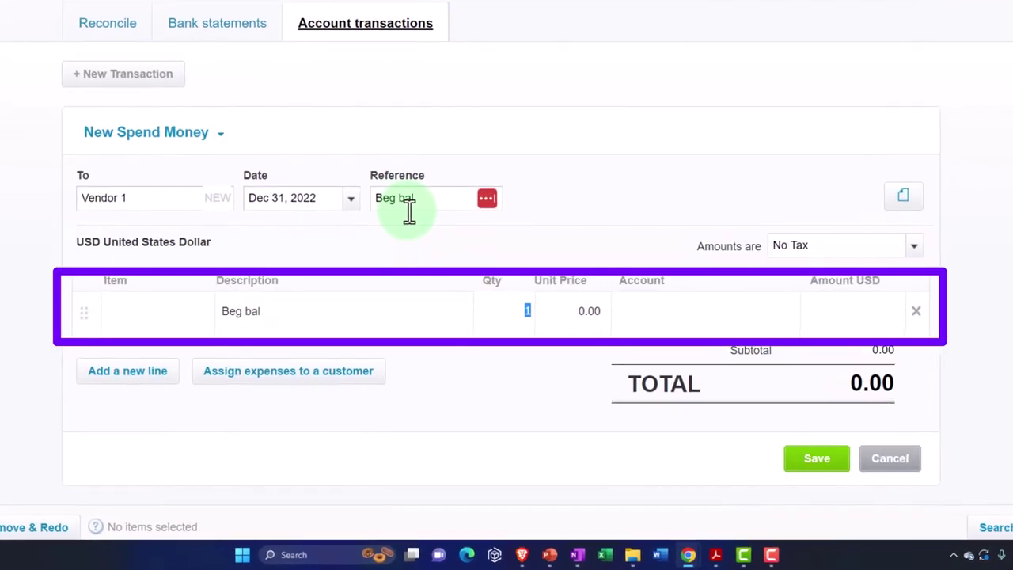
pyautogui.press('Tab')
pyautogui.write('1,000')
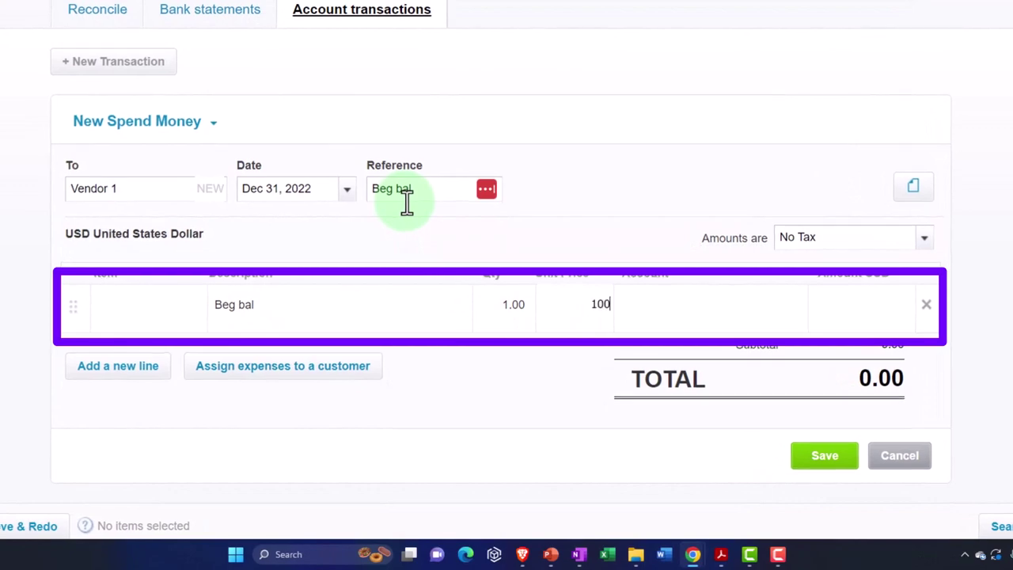
pyautogui.press('Tab')
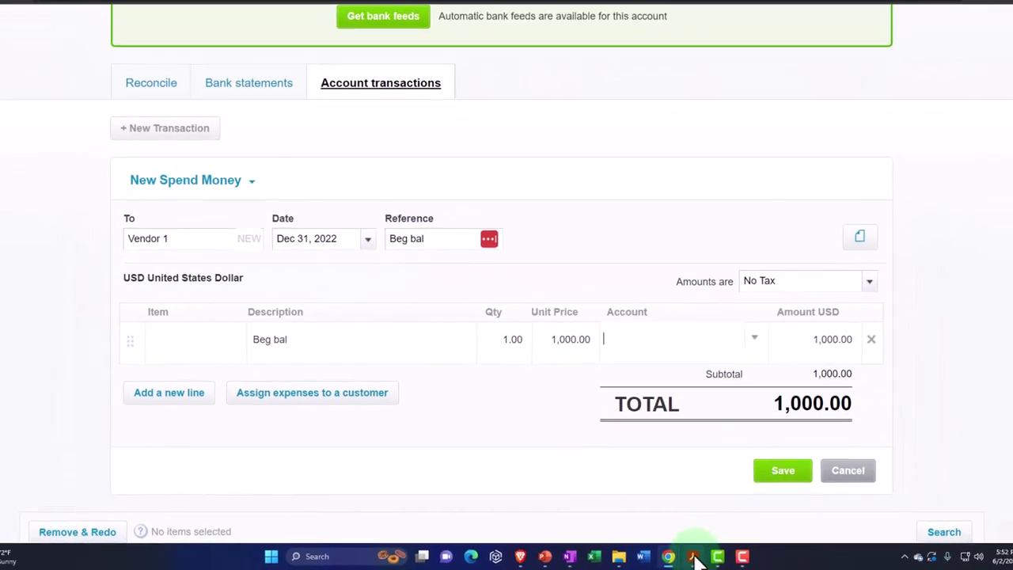
# Check the Visa balance in the trial balance PDF in Acrobat Reader, return to Xero and try to save the transaction without an account
pyautogui.click(694, 558)
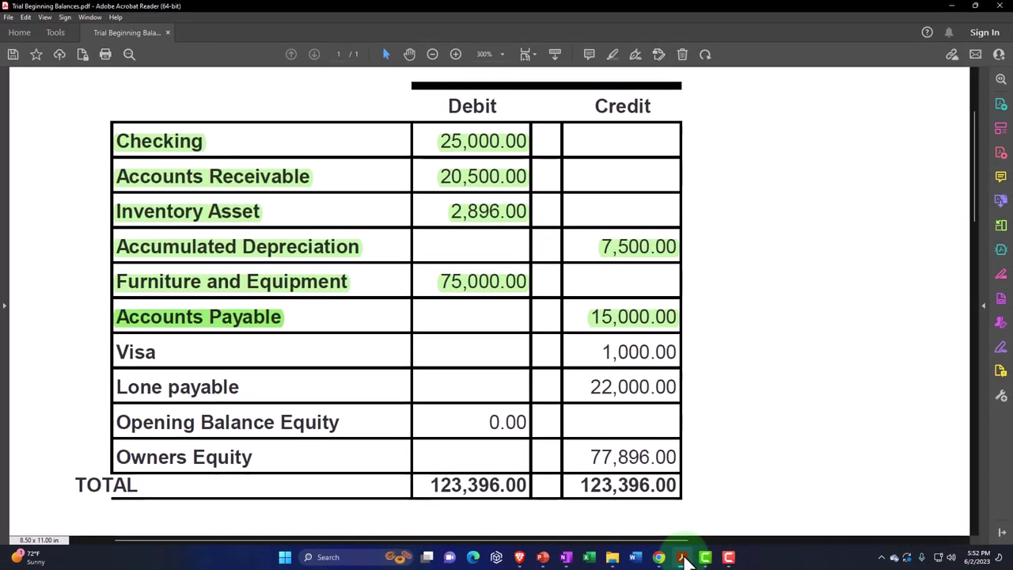
pyautogui.click(686, 557)
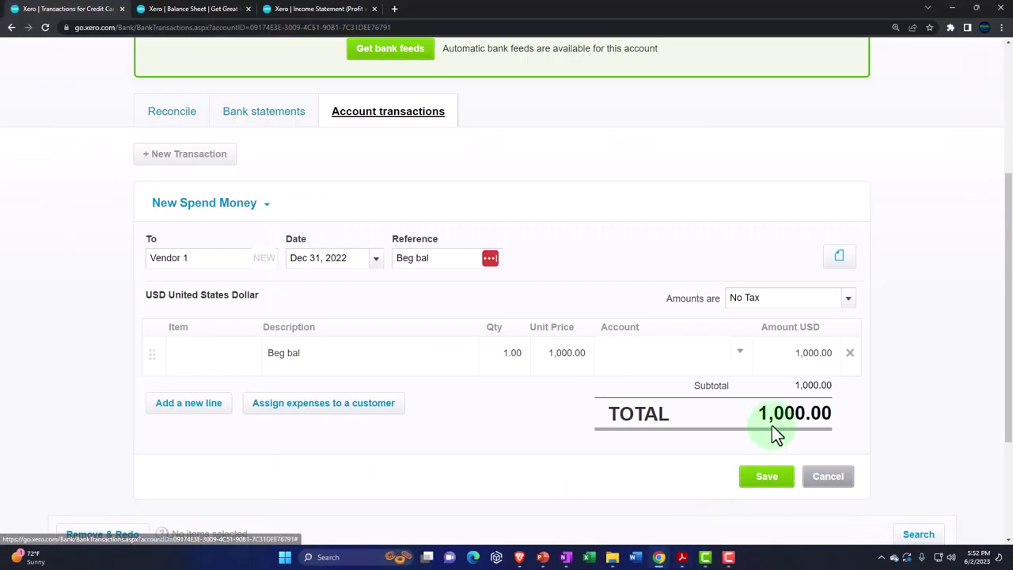
pyautogui.click(765, 481)
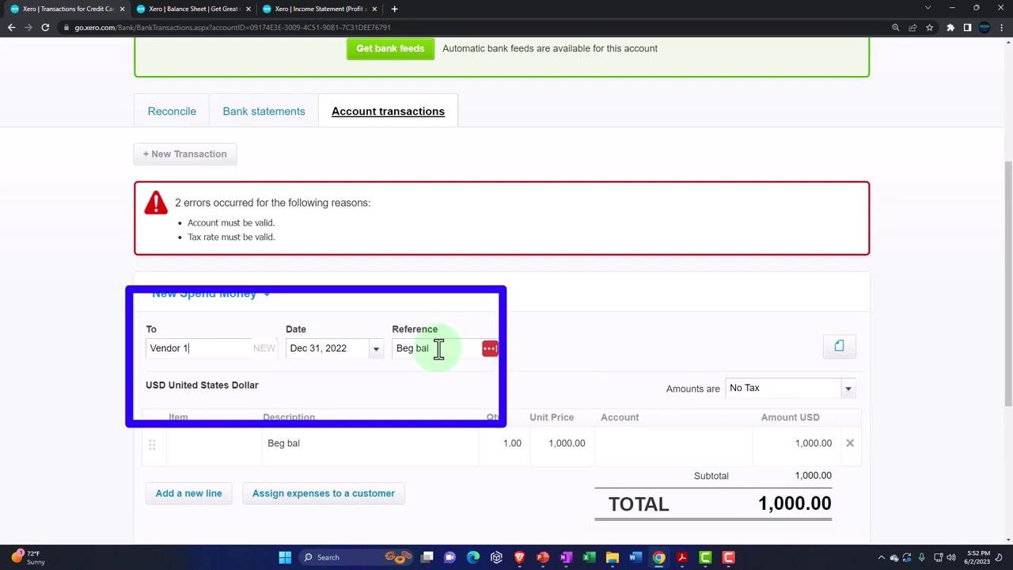
# Assign the Beg bal line of the spend money transaction to account 3000 - Owner's Capital
pyautogui.scroll(-2, 438, 349)
pyautogui.click(670, 337)
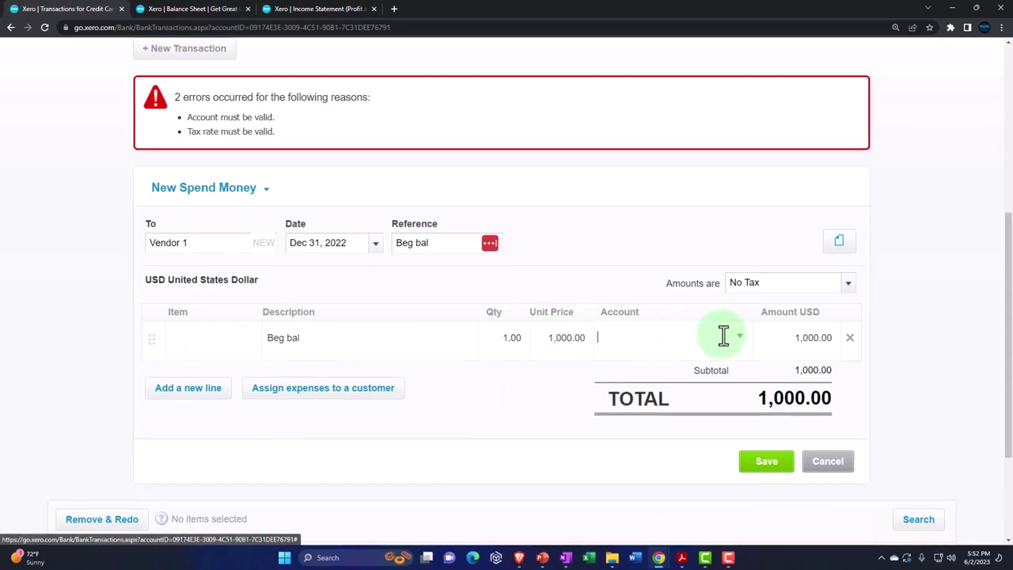
pyautogui.click(738, 337)
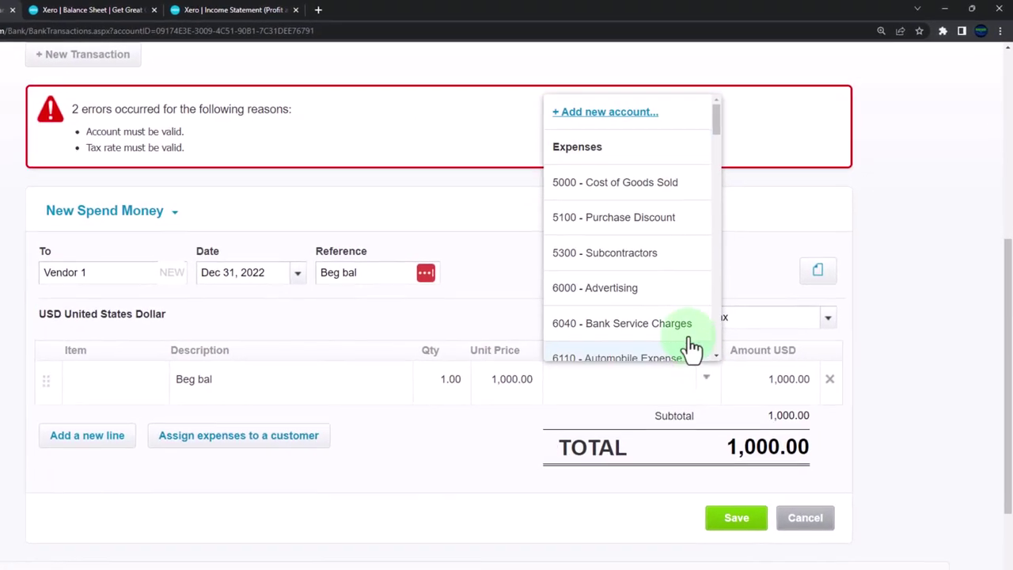
pyautogui.scroll(-10, 691, 346)
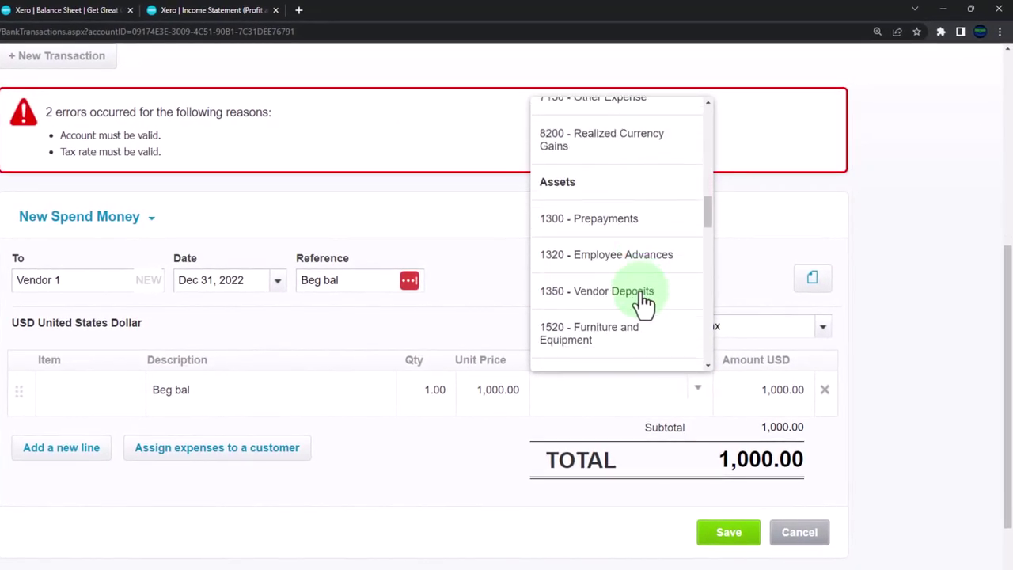
pyautogui.scroll(-6, 643, 301)
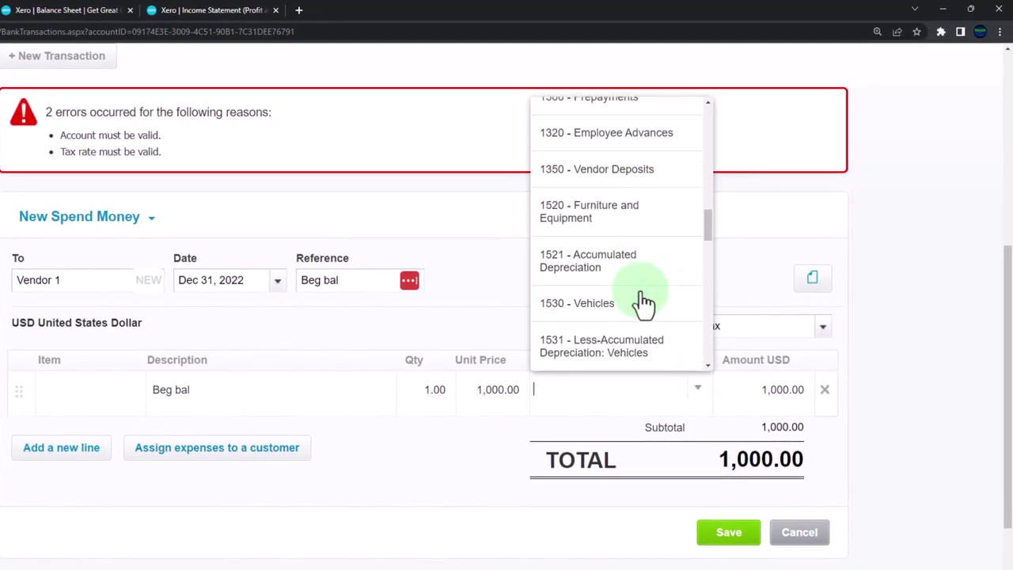
pyautogui.scroll(-5, 643, 301)
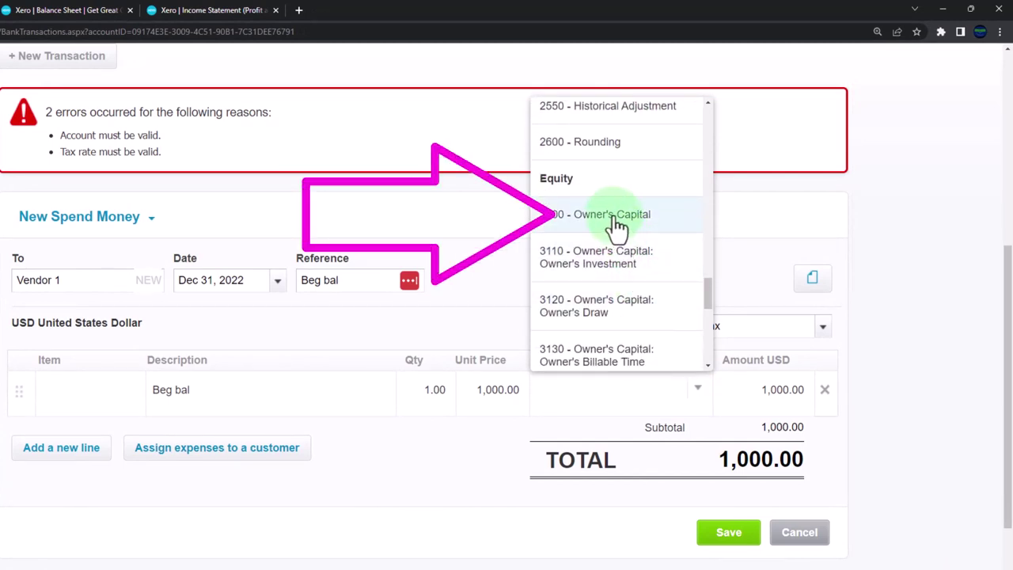
pyautogui.click(614, 220)
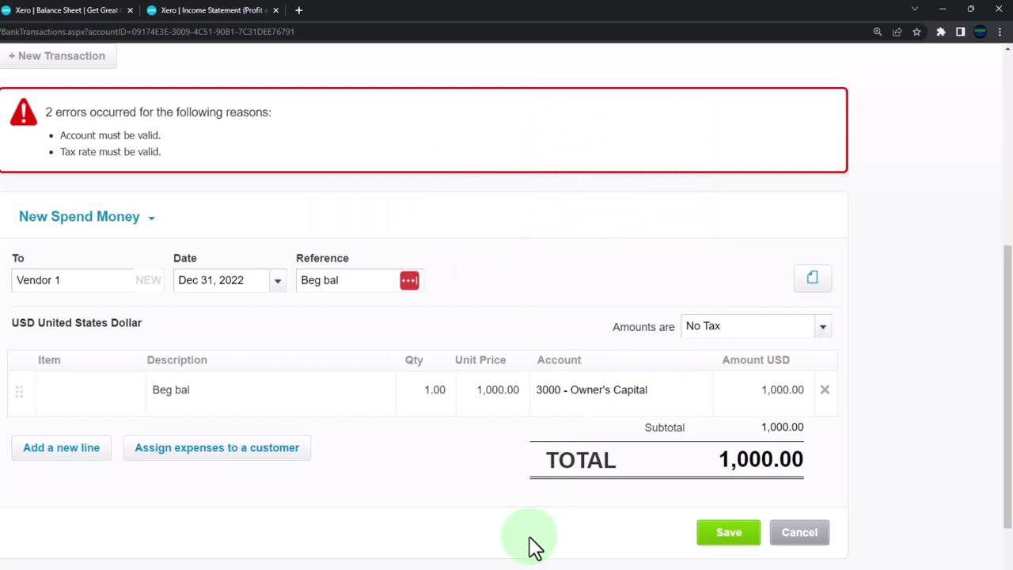
# Set the transaction's amounts to Tax Exclusive and save the spend money transaction
pyautogui.click(824, 328)
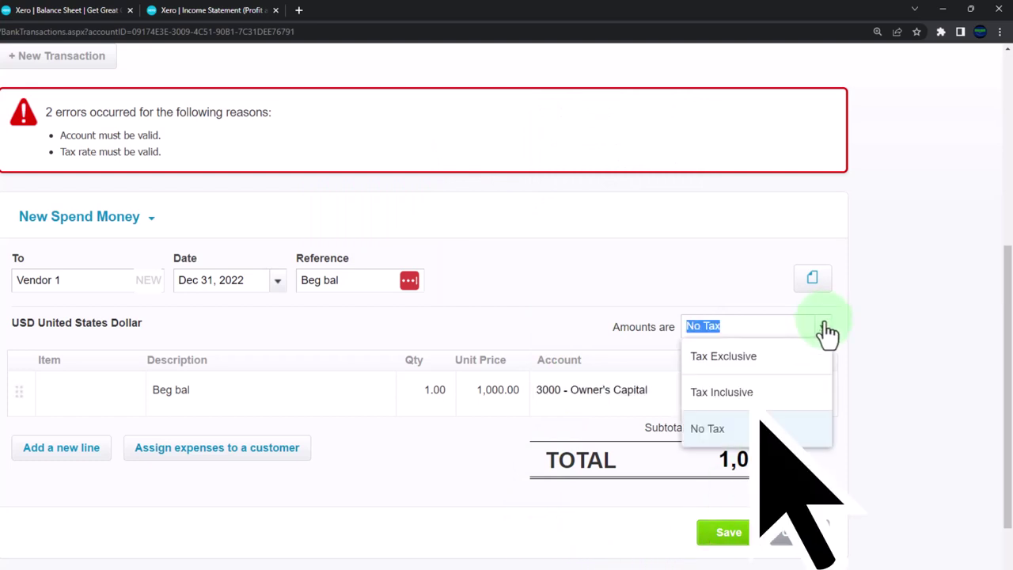
pyautogui.click(782, 362)
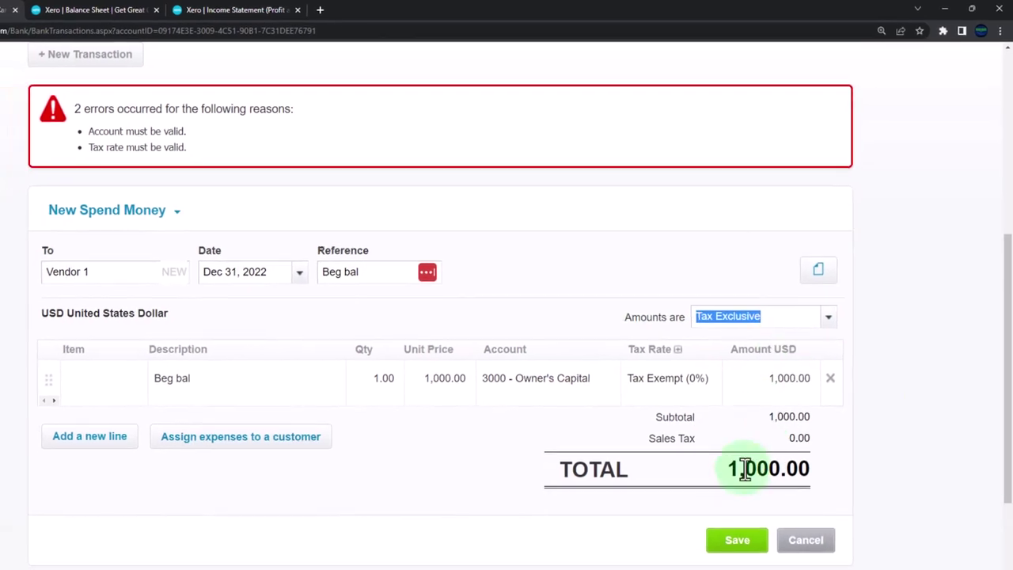
pyautogui.click(775, 502)
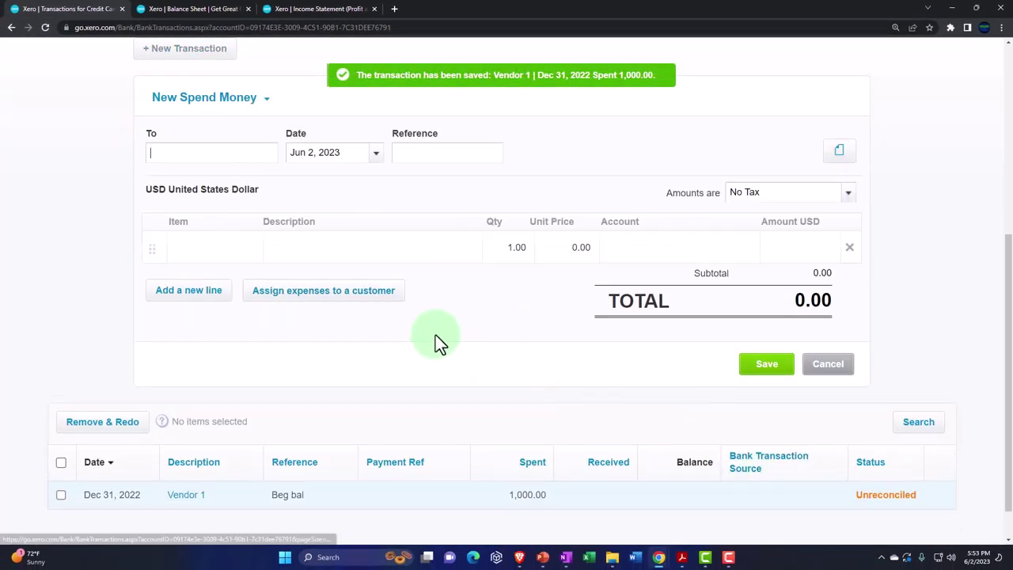
# Update the Dec 31, 2022 balance sheet and examine its Credit Card liability, assets and equity balances
pyautogui.click(200, 18)
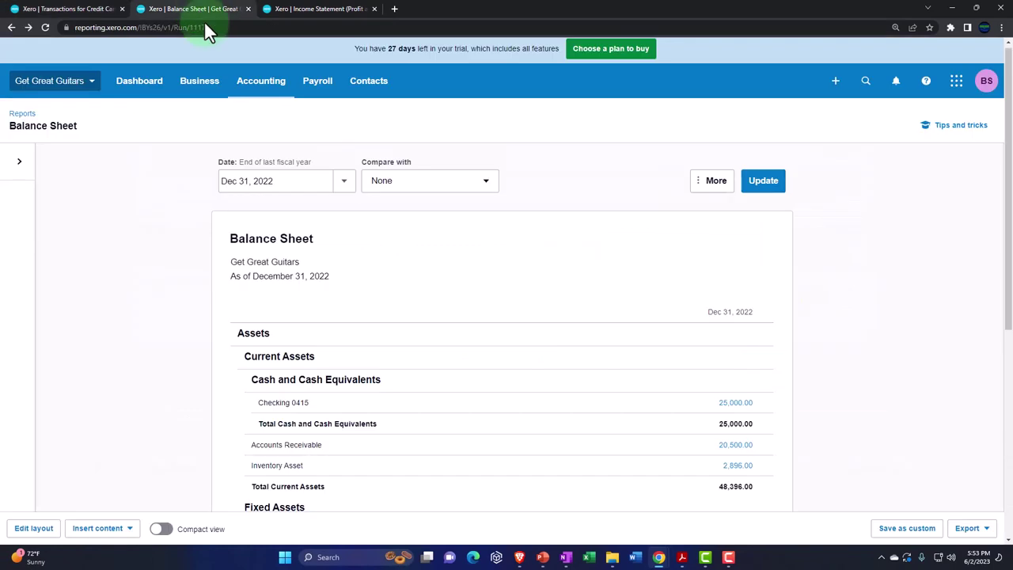
pyautogui.click(764, 184)
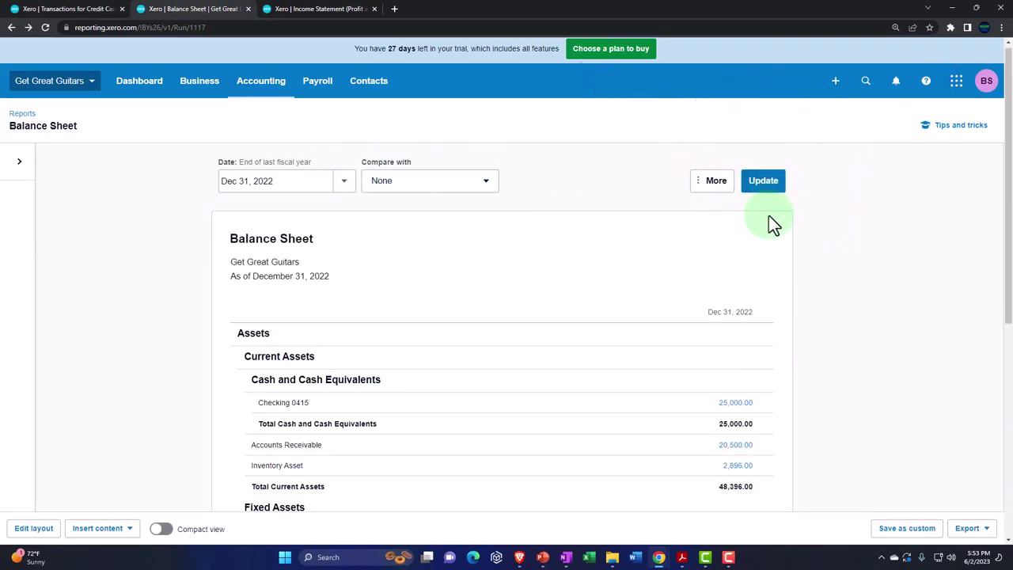
pyautogui.scroll(-1, 776, 245)
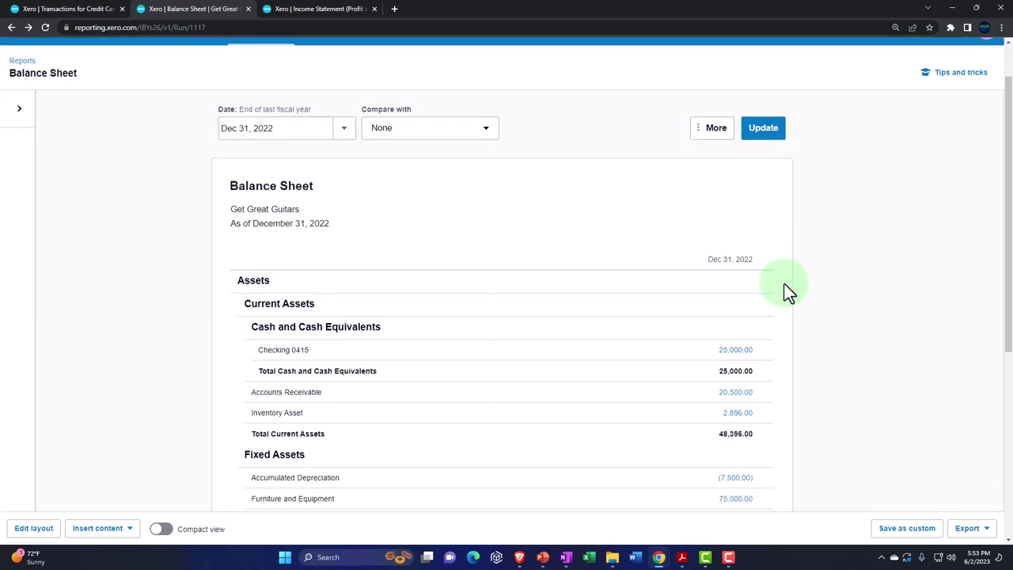
pyautogui.keyDown('ctrl'); pyautogui.scroll(2, 669, 317); pyautogui.keyUp('ctrl')
pyautogui.scroll(-4, 653, 316)
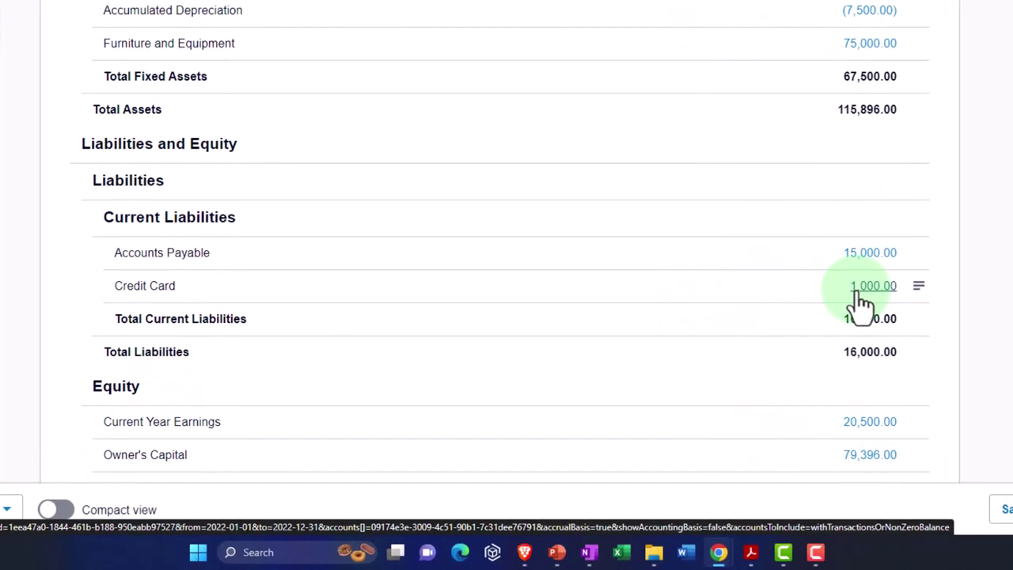
pyautogui.scroll(3, 861, 301)
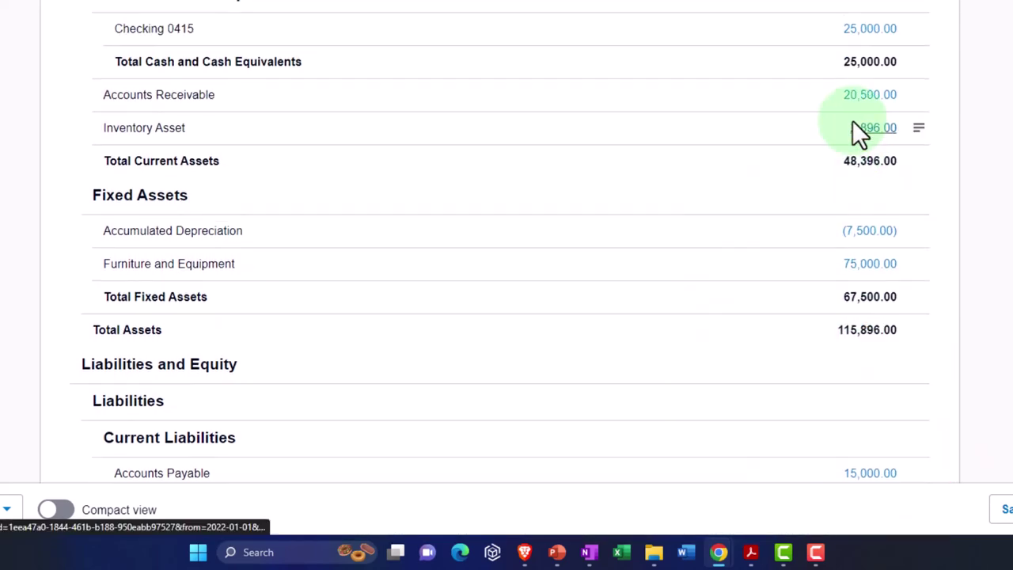
pyautogui.scroll(-4, 861, 134)
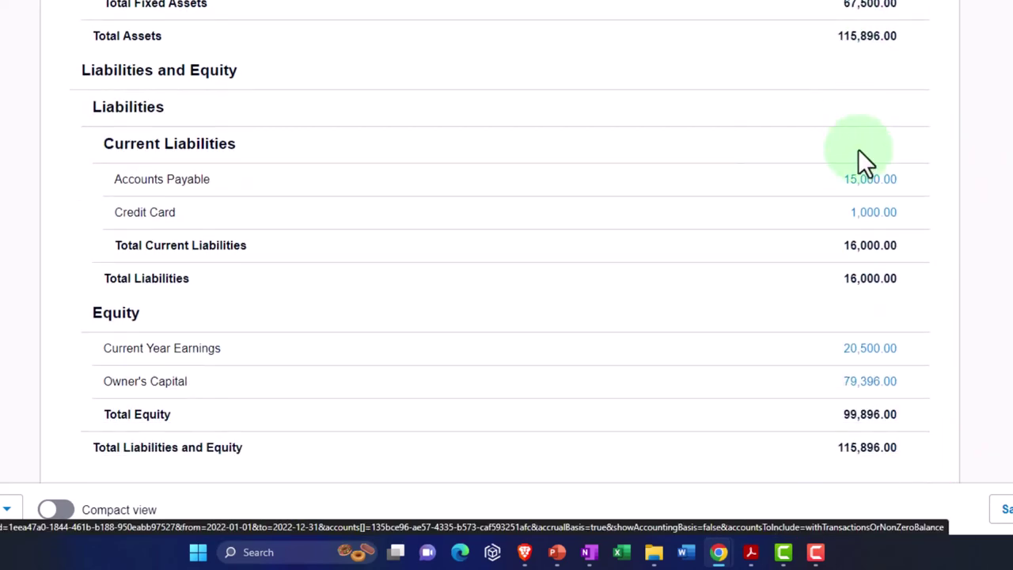
pyautogui.scroll(-1, 877, 213)
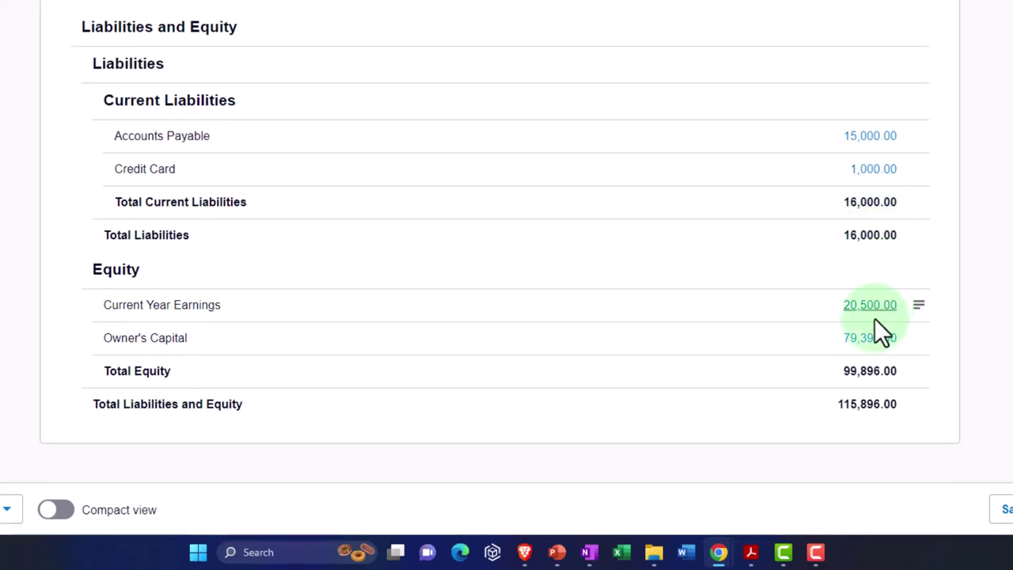
# Switch to the trial balance PDF in Acrobat Reader and highlight the Visa account name and its 1,000.00 credit
pyautogui.click(751, 551)
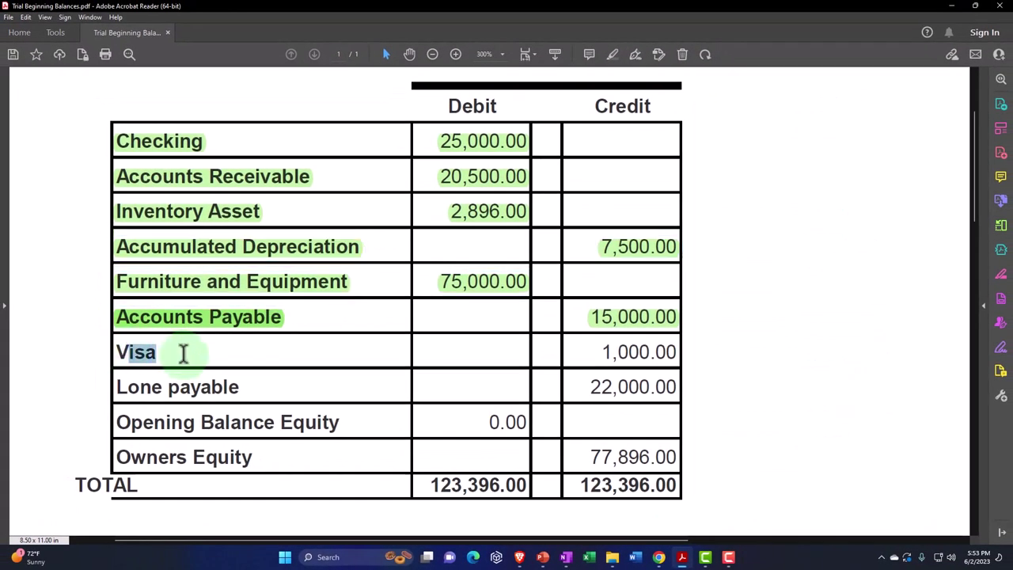
pyautogui.doubleClick(616, 334)
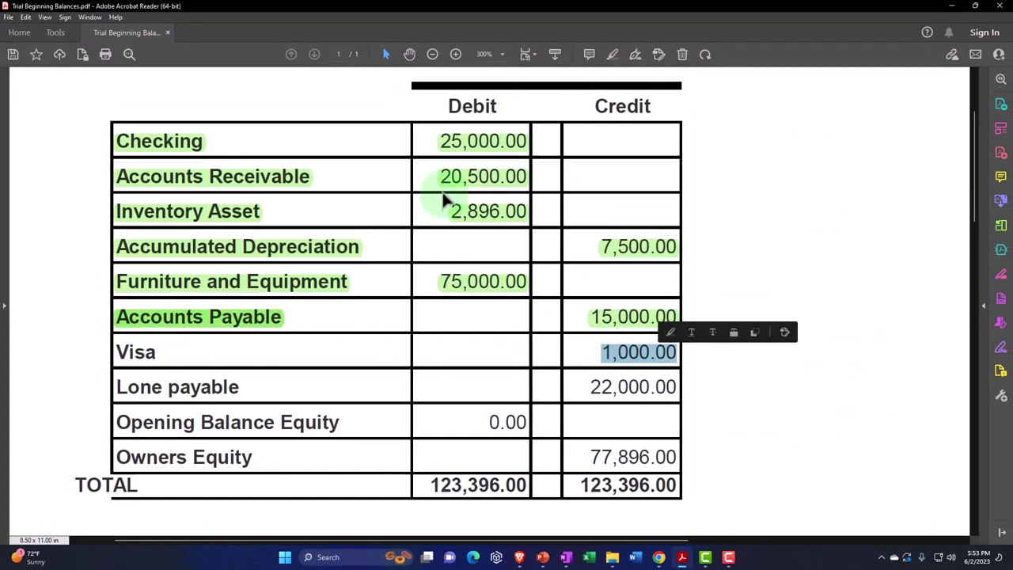
pyautogui.click(671, 333)
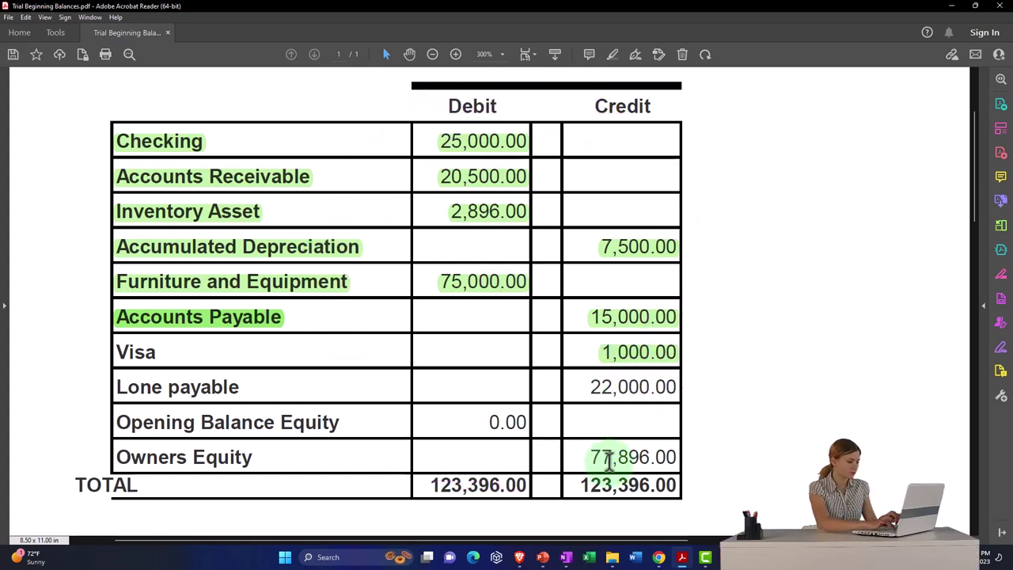
pyautogui.moveTo(118, 352); pyautogui.dragTo(167, 351)
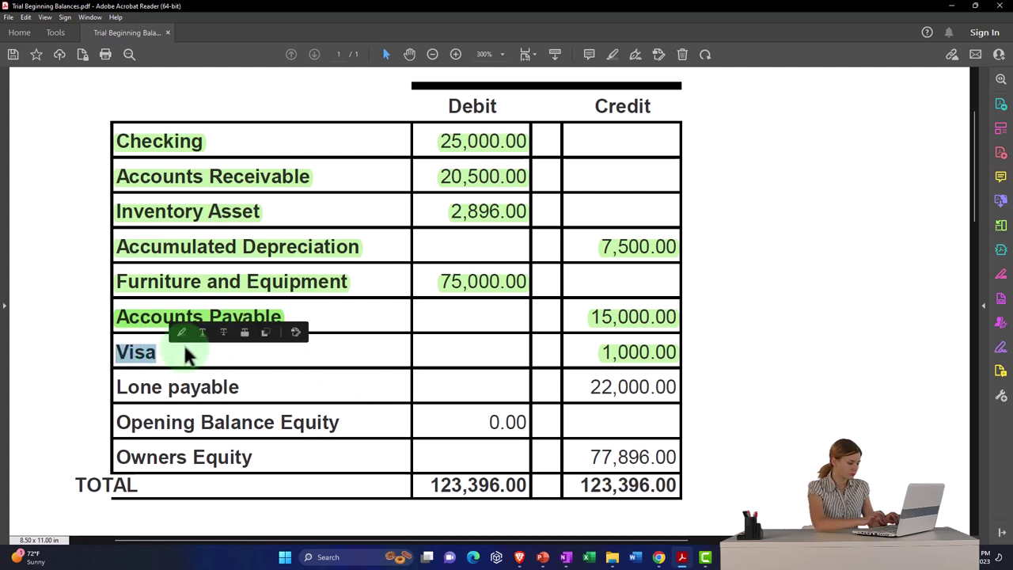
pyautogui.click(181, 332)
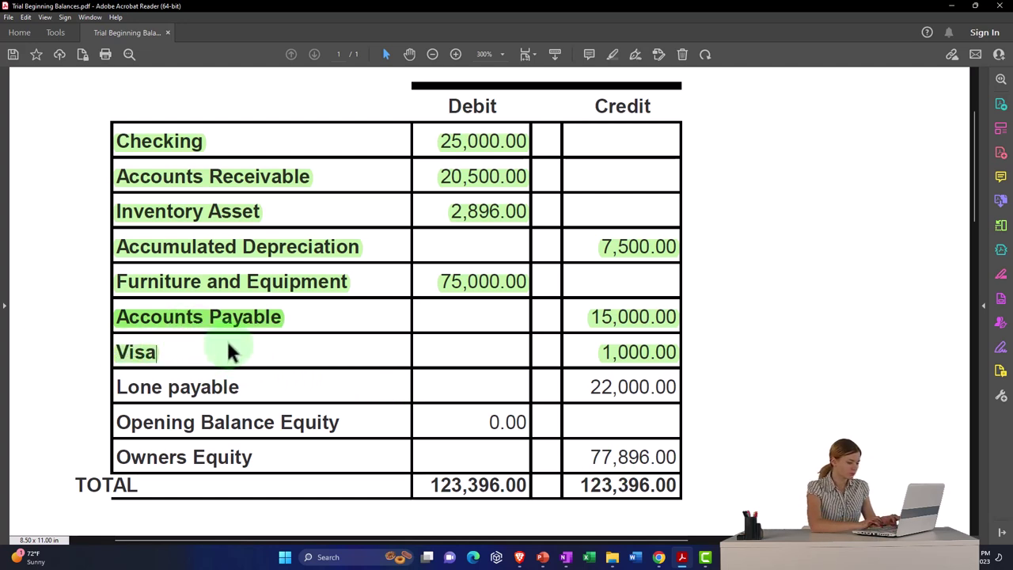
# Return to Xero in the browser and open the chart of accounts from the credit card transactions page
pyautogui.click(686, 560)
pyautogui.click(74, 11)
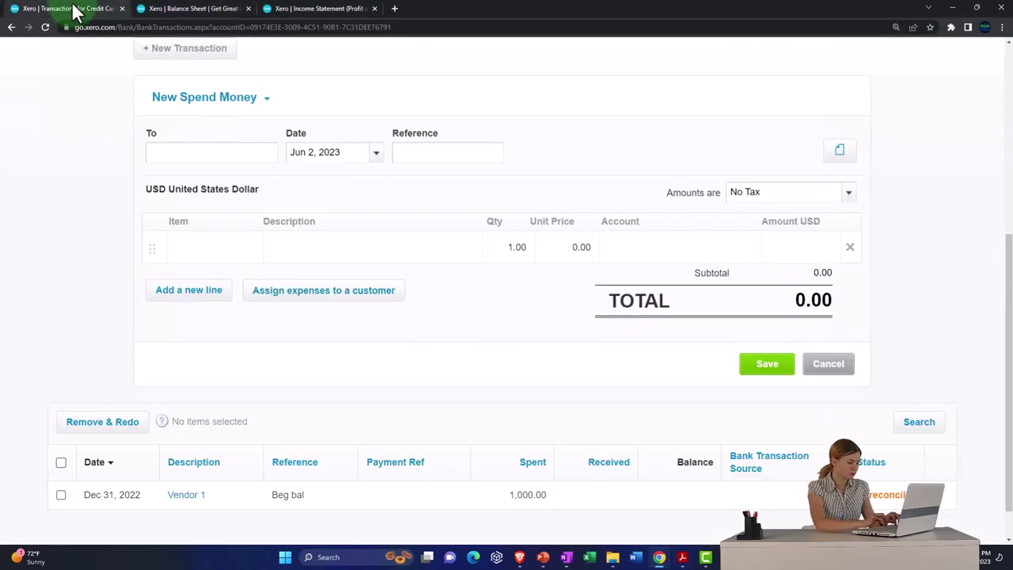
pyautogui.scroll(5, 77, 193)
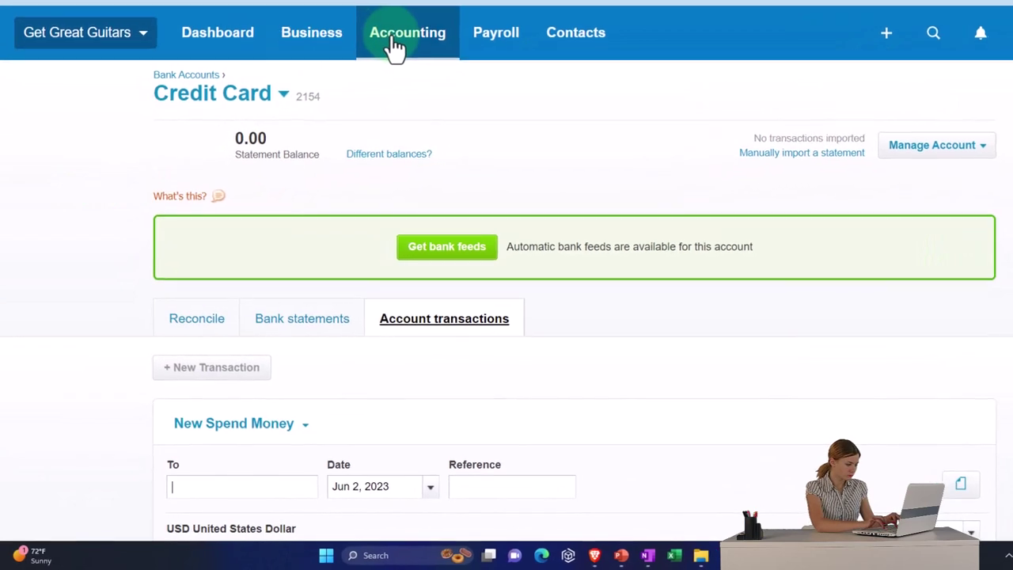
pyautogui.click(393, 41)
pyautogui.scroll(-3, 468, 229)
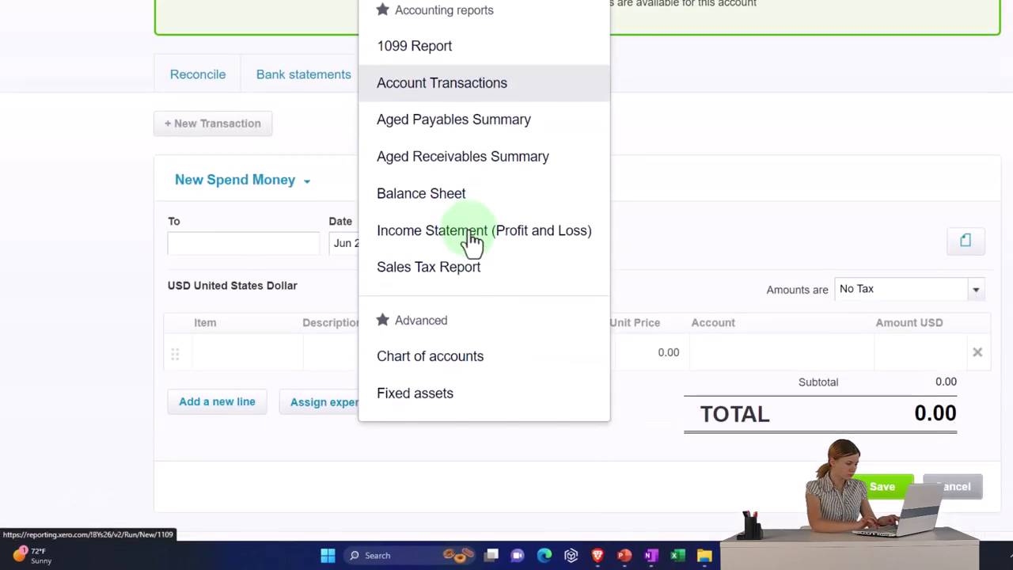
pyautogui.click(480, 364)
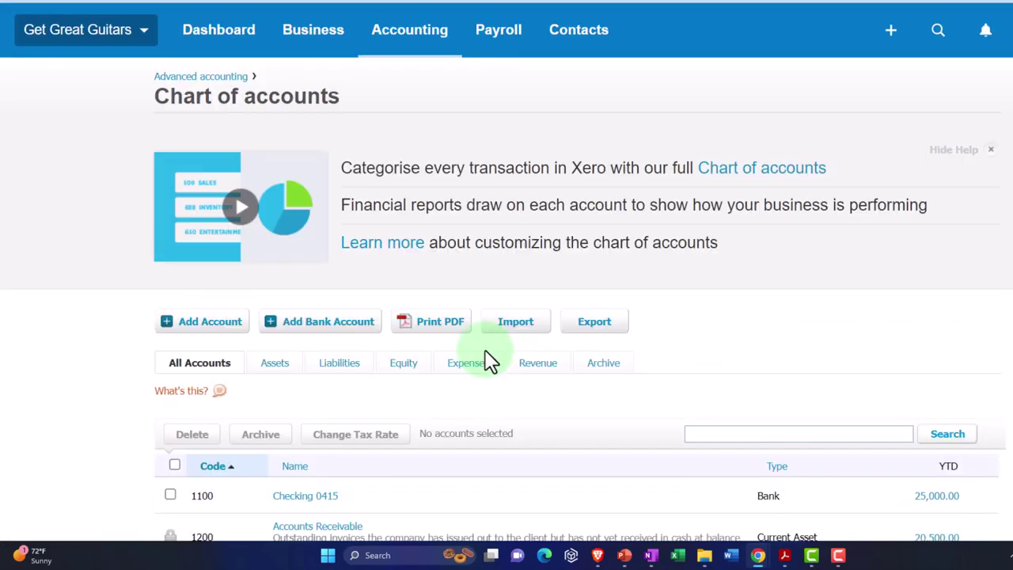
# Look through the current liability accounts in the chart of accounts for one that can hold the loan payable
pyautogui.scroll(-10, 99, 341)
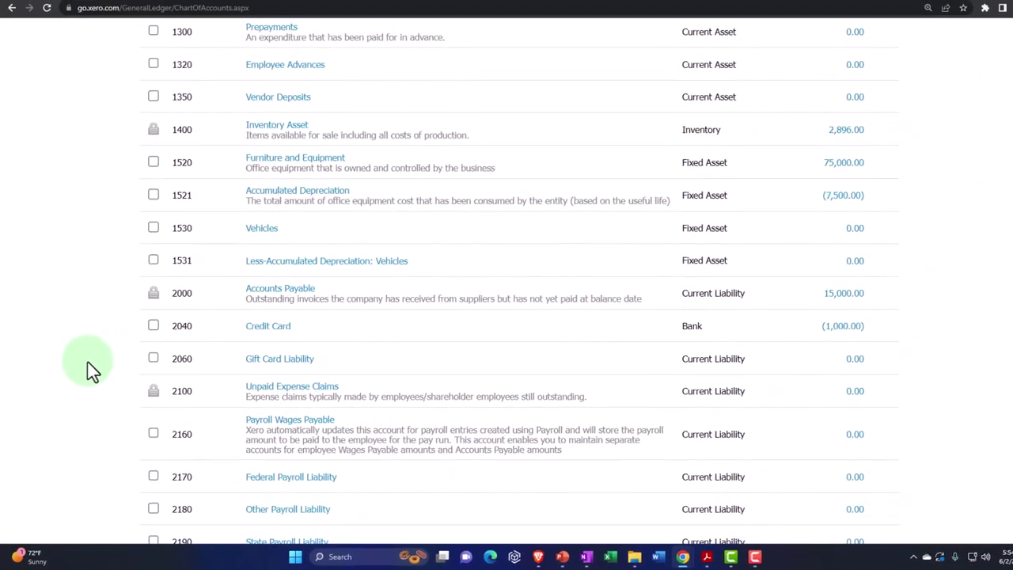
pyautogui.scroll(-1, 87, 366)
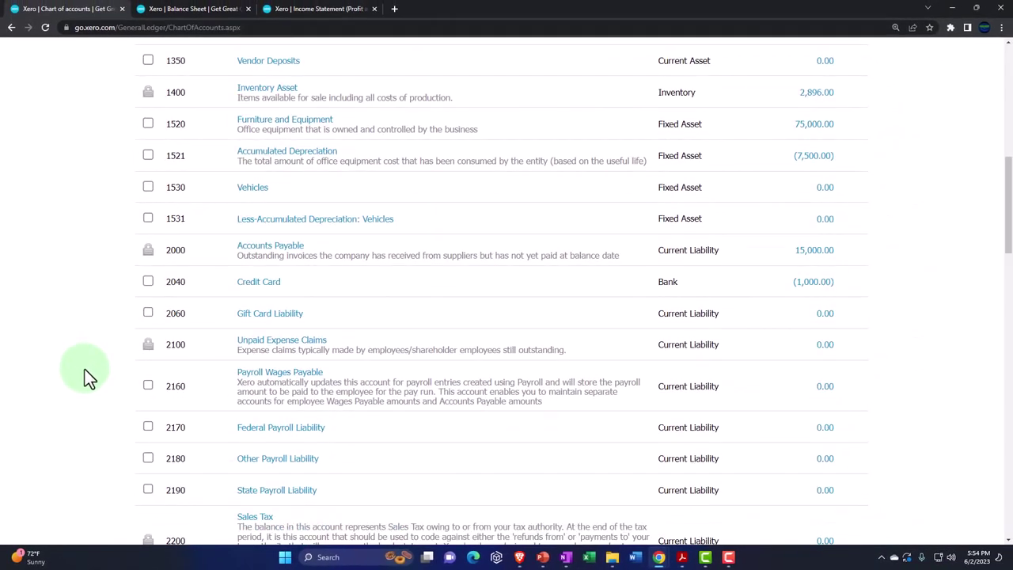
pyautogui.scroll(-1, 84, 368)
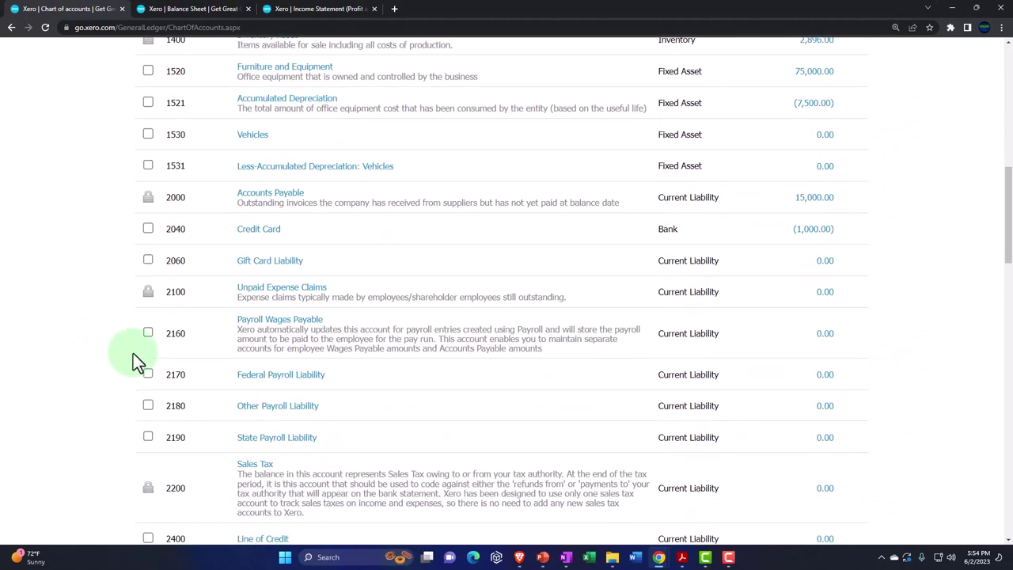
pyautogui.scroll(-1, 204, 362)
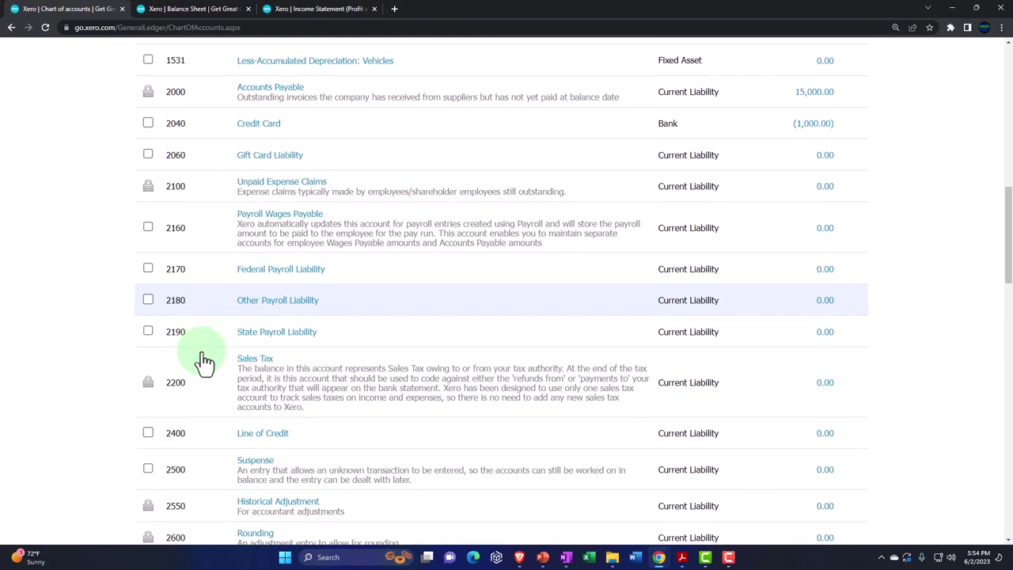
pyautogui.scroll(-1, 204, 363)
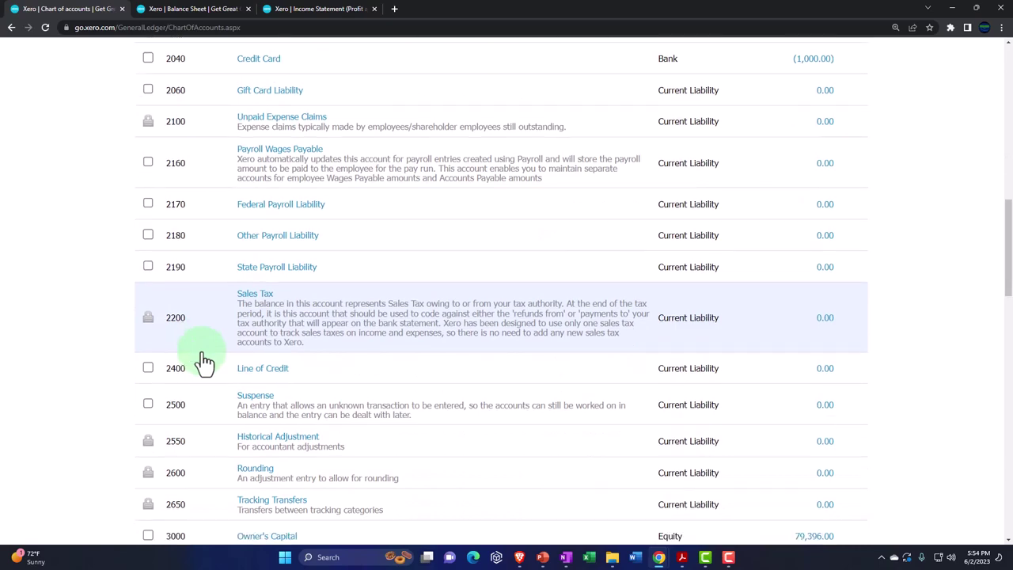
pyautogui.scroll(-2, 204, 362)
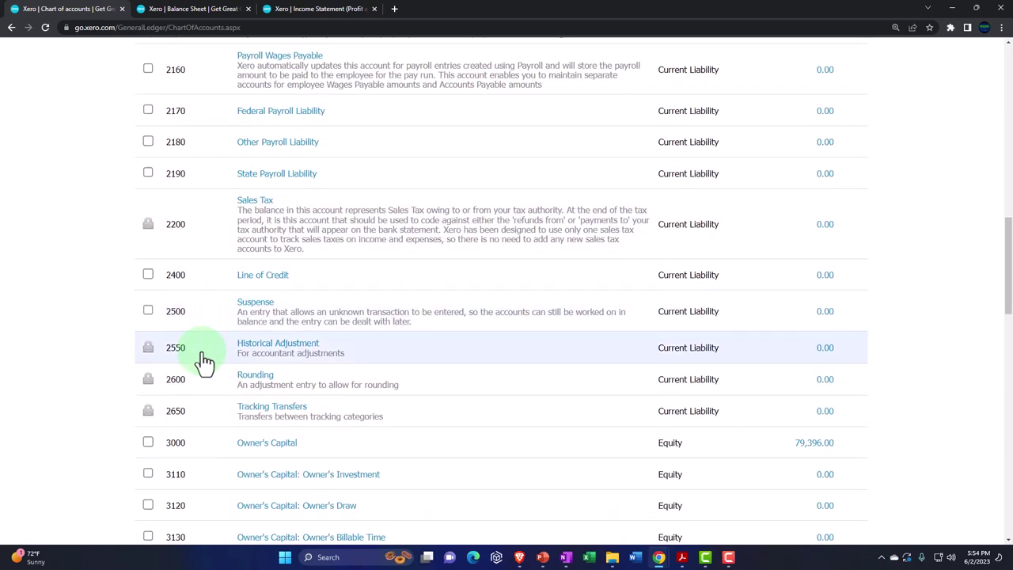
pyautogui.scroll(1, 205, 293)
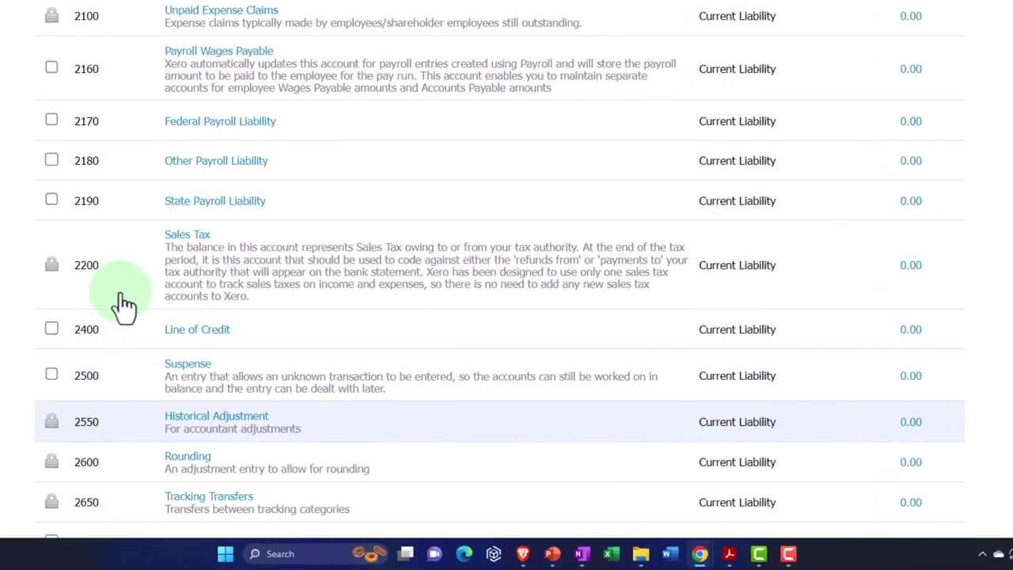
pyautogui.scroll(-2, 122, 303)
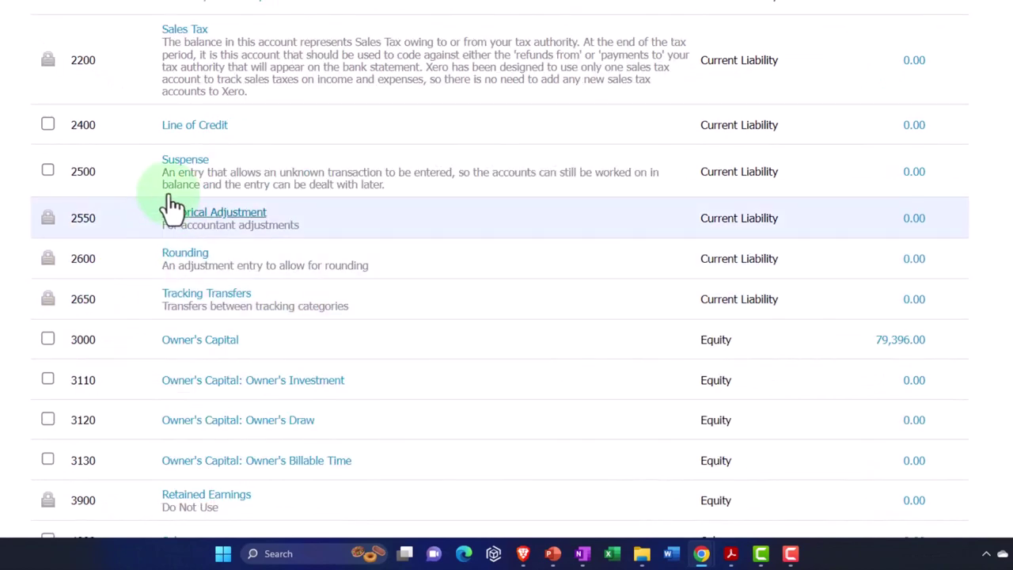
# Rename the Line of Credit account (code 2400) to Loan Payable, checking the name against the trial balance PDF, and save it
pyautogui.click(186, 128)
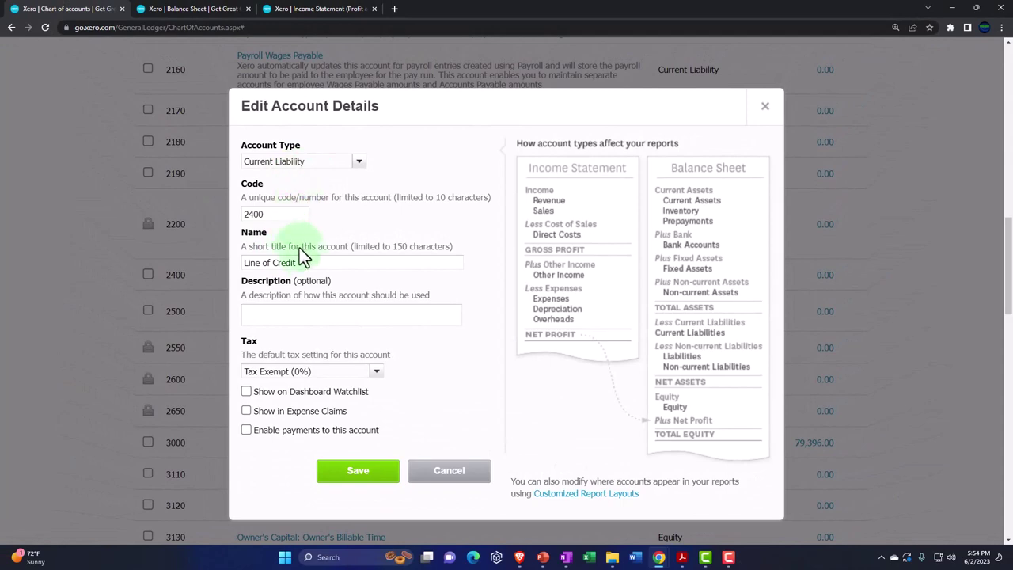
pyautogui.click(682, 558)
pyautogui.click(684, 560)
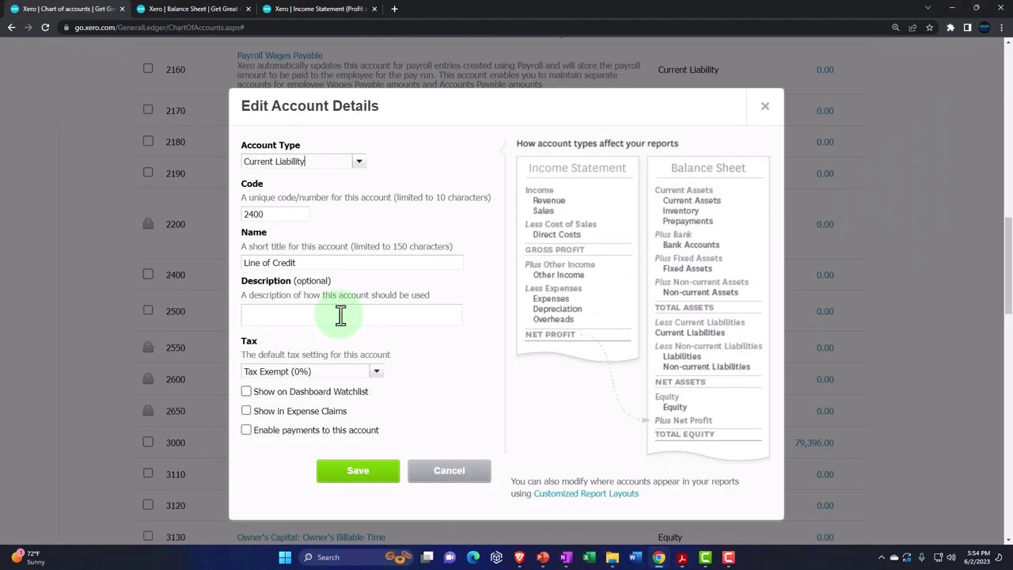
pyautogui.doubleClick(296, 264)
pyautogui.write('Lone Pay')
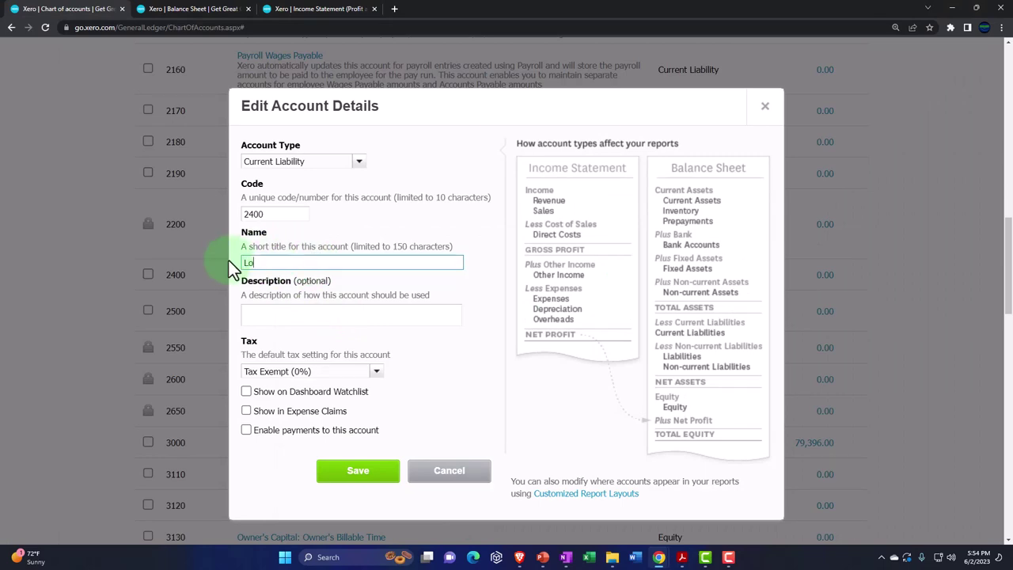
pyautogui.write('able')
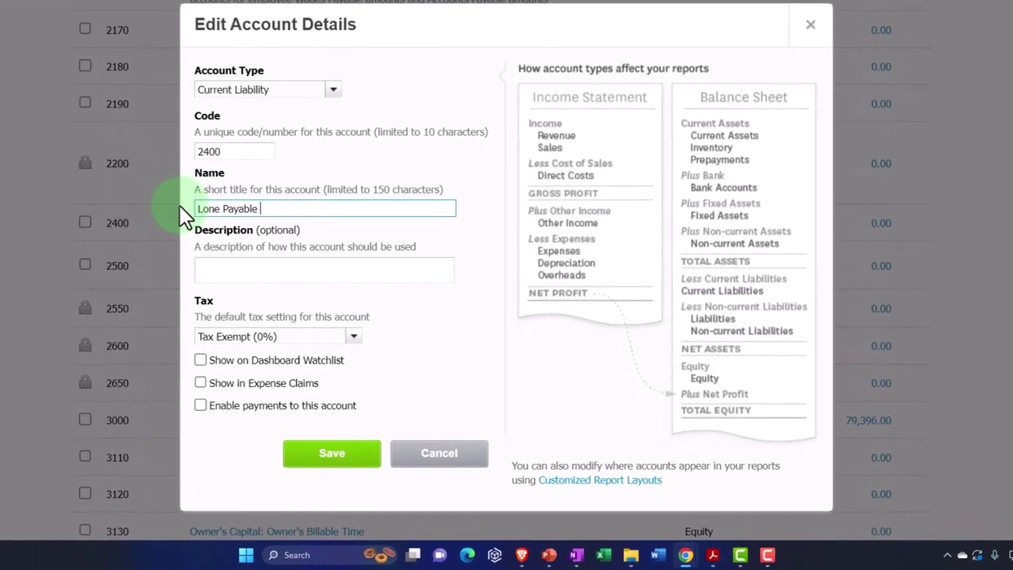
pyautogui.click(217, 208)
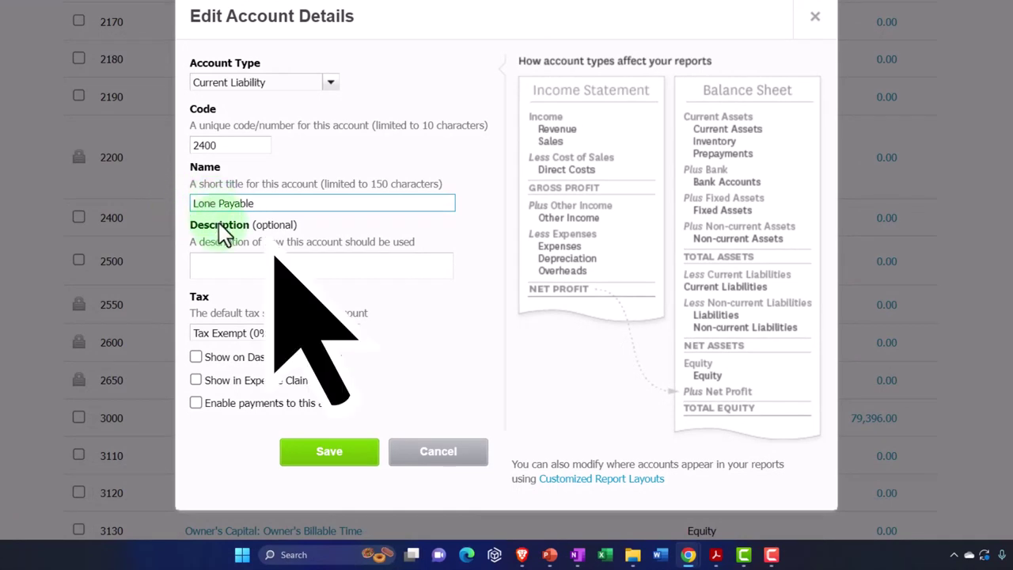
pyautogui.write('an')
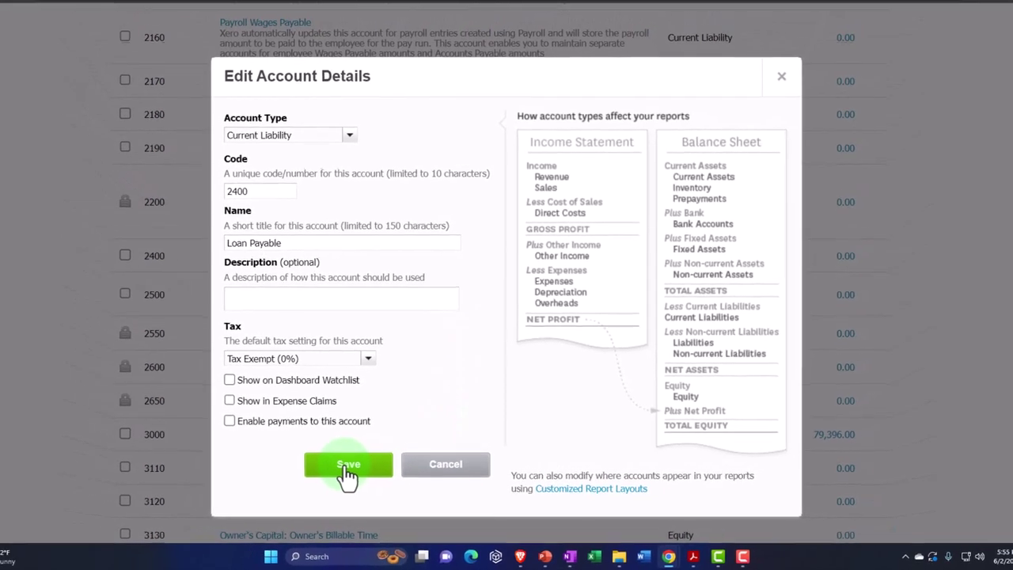
pyautogui.click(348, 465)
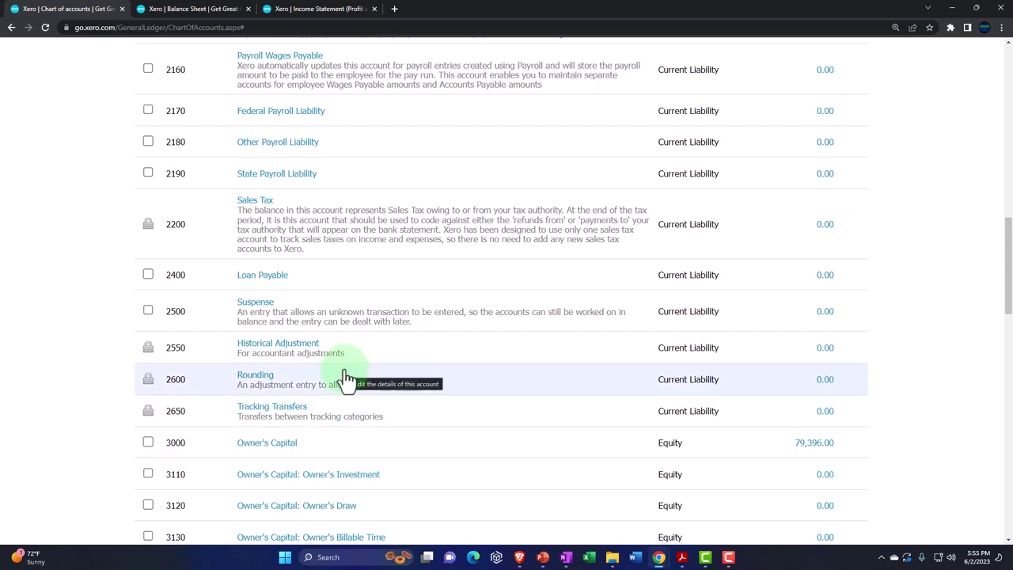
# Search the reports for "journ", open the Journal Report and start a new manual journal from it
pyautogui.scroll(15, 347, 380)
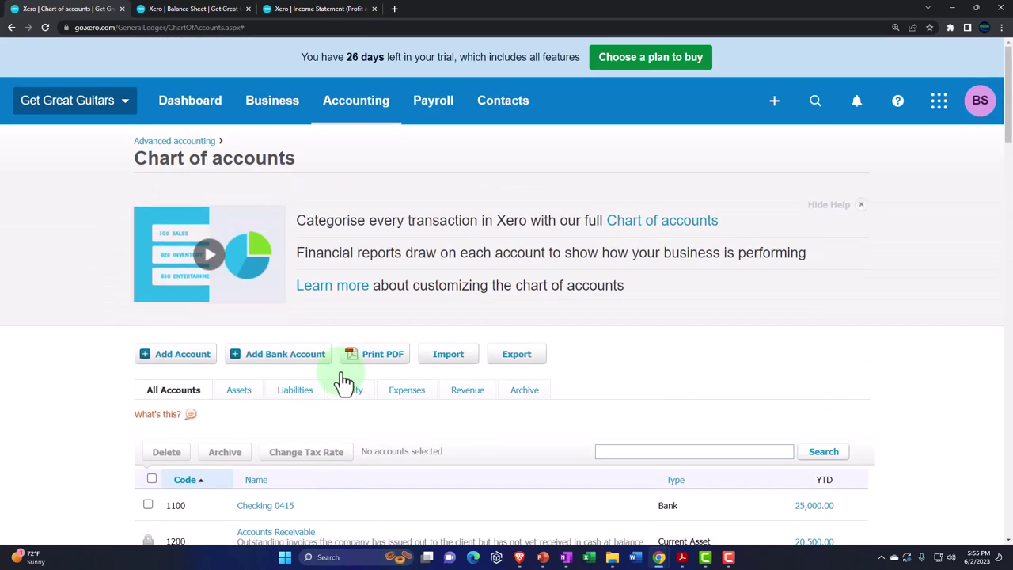
pyautogui.click(369, 120)
pyautogui.click(352, 184)
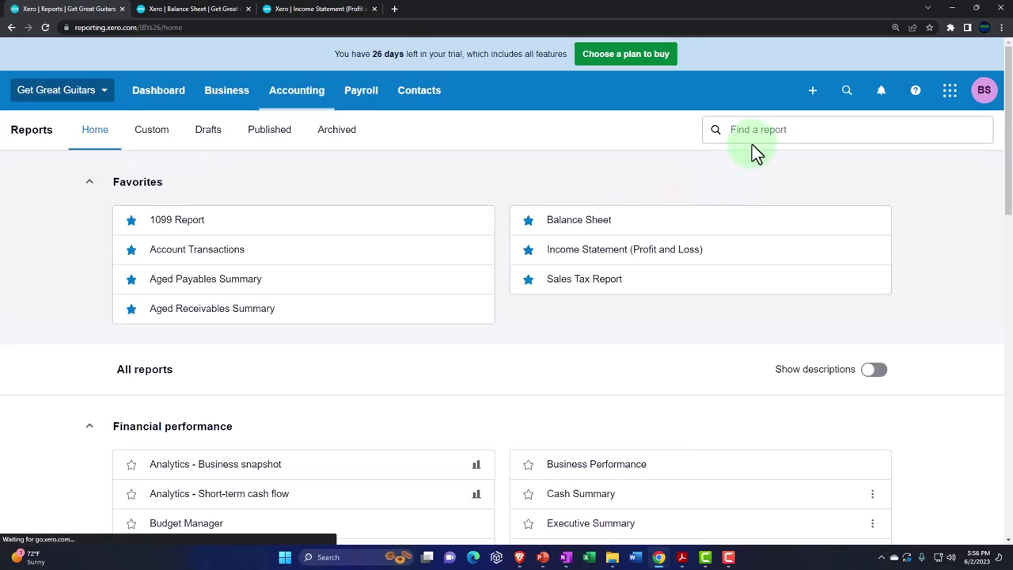
pyautogui.click(759, 133)
pyautogui.write('journ')
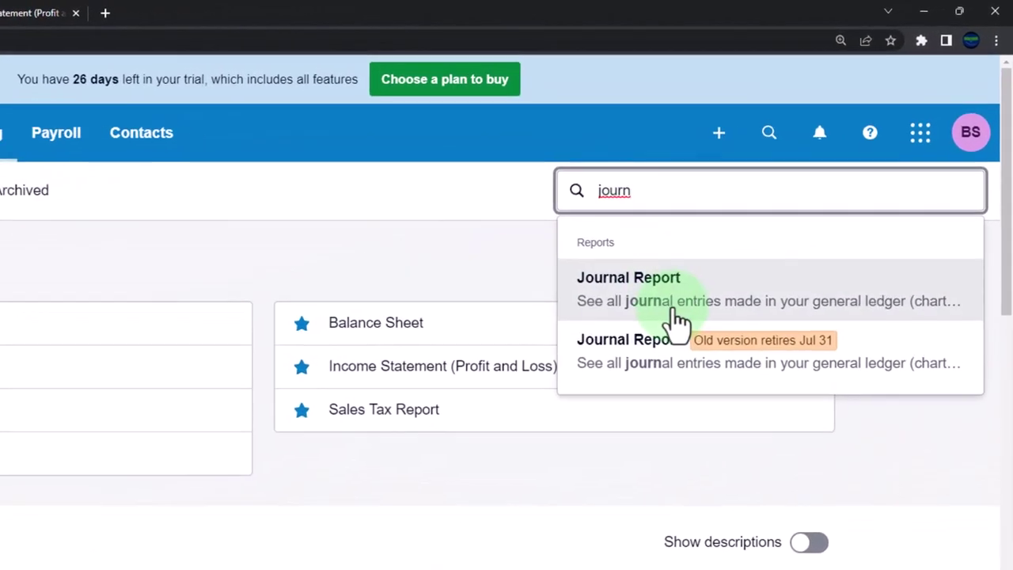
pyautogui.click(675, 311)
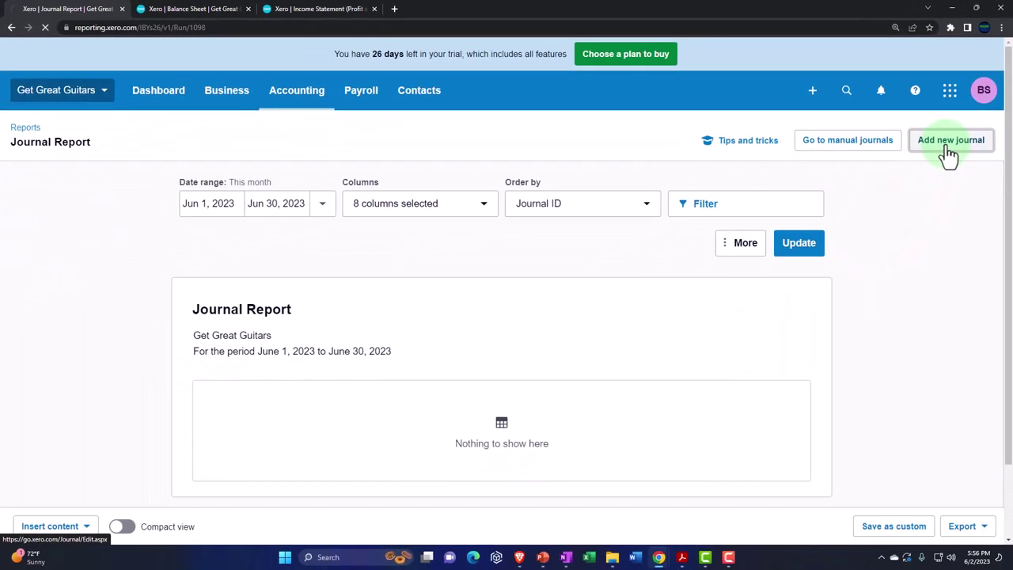
pyautogui.click(947, 158)
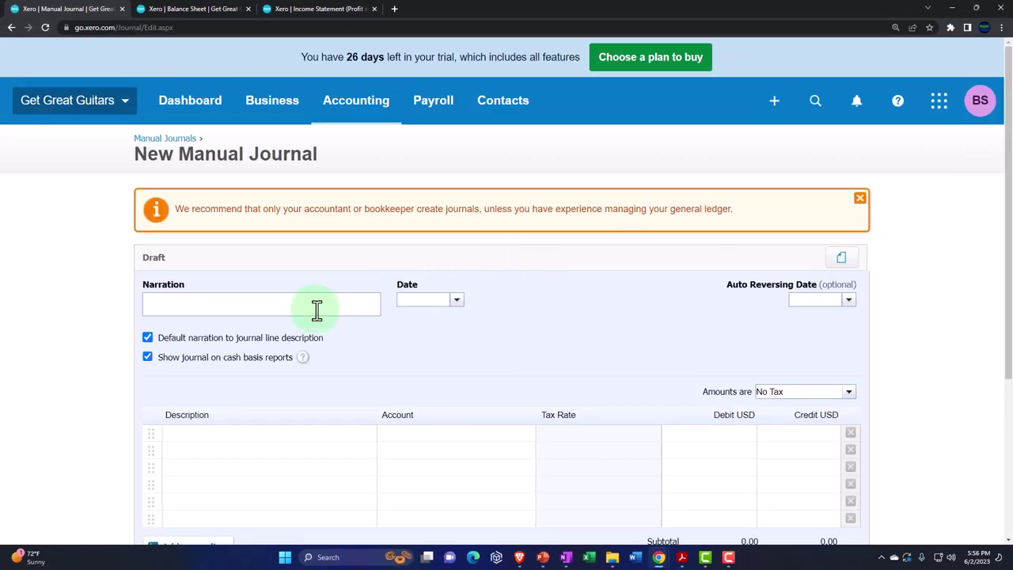
# Give the manual journal the narration "Beg bal" and the date Dec 31, 2022
pyautogui.click(176, 305)
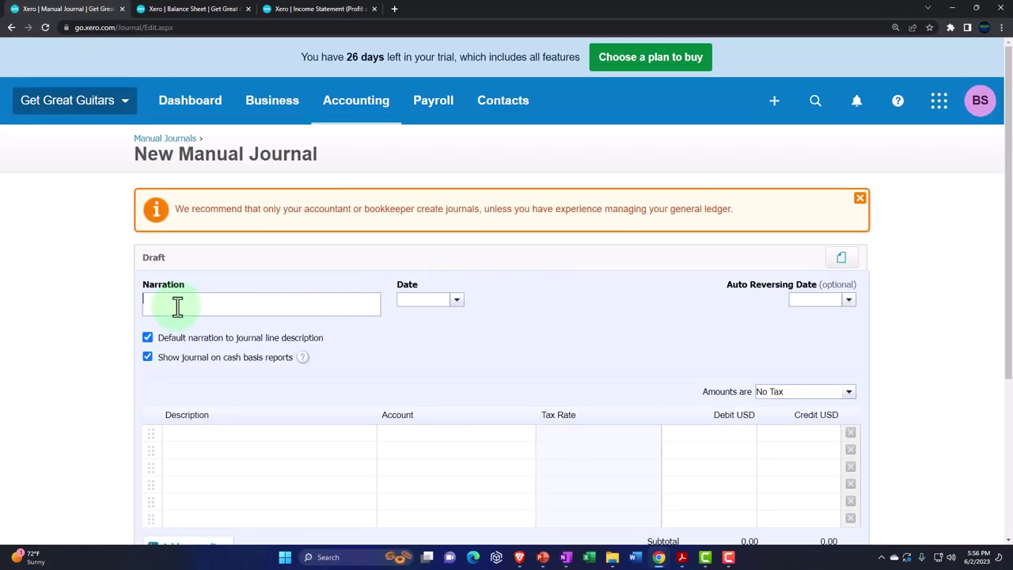
pyautogui.write('Beg bal')
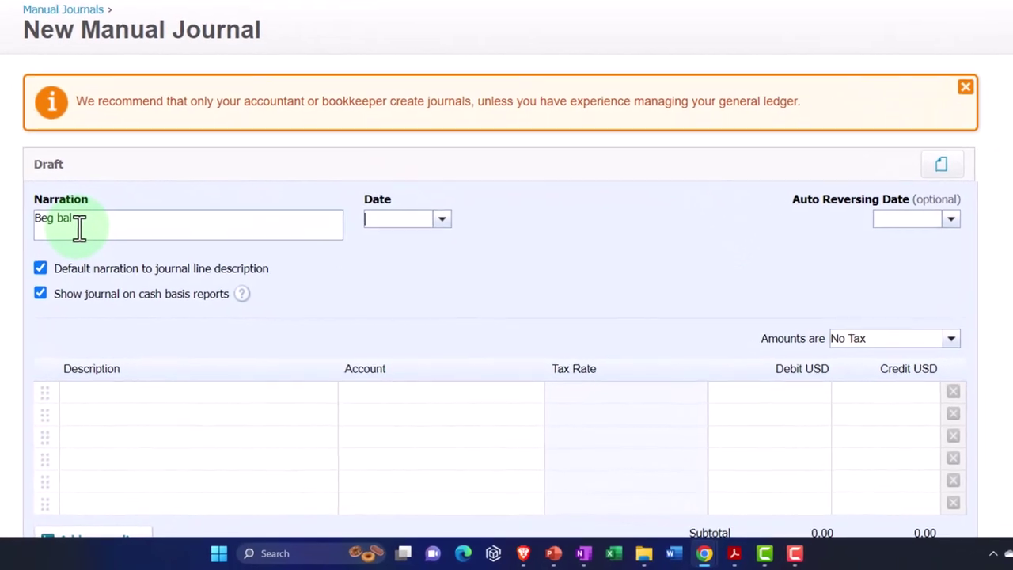
pyautogui.click(446, 244)
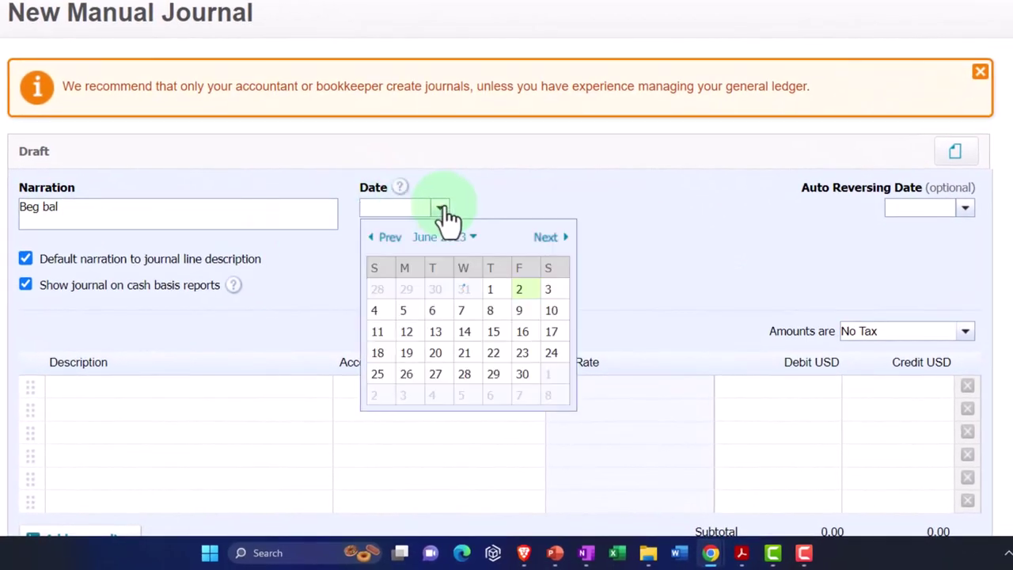
pyautogui.click(388, 238)
pyautogui.click(388, 237)
pyautogui.click(388, 237)
pyautogui.click(388, 237)
pyautogui.click(389, 238)
pyautogui.click(388, 238)
pyautogui.click(551, 375)
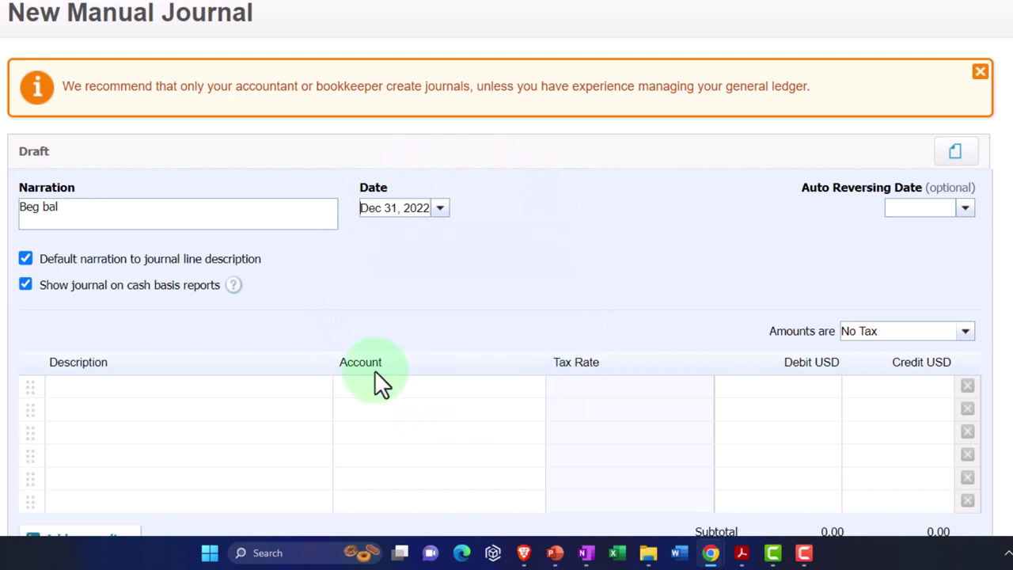
# Enter a first journal line crediting 2400 - Loan Payable with 22,000.00, taking the amount from the trial balance PDF
pyautogui.scroll(-2, 350, 357)
pyautogui.click(377, 250)
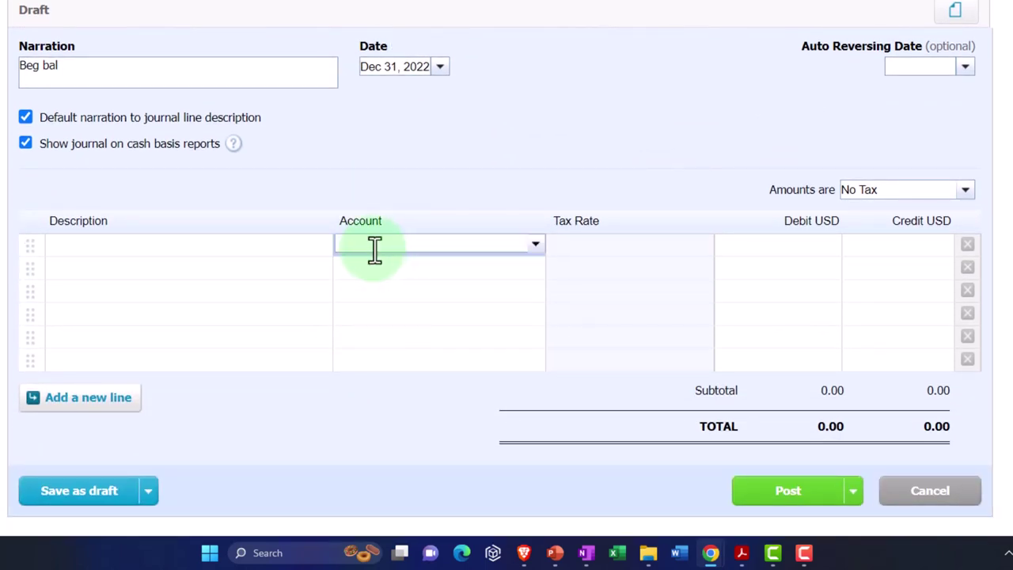
pyautogui.write('loa')
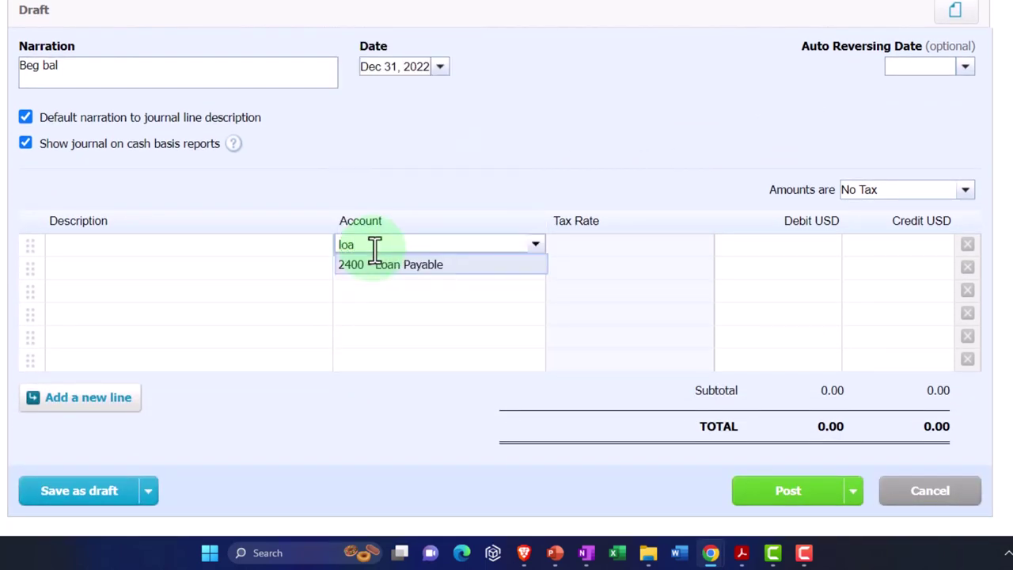
pyautogui.press('Tab')
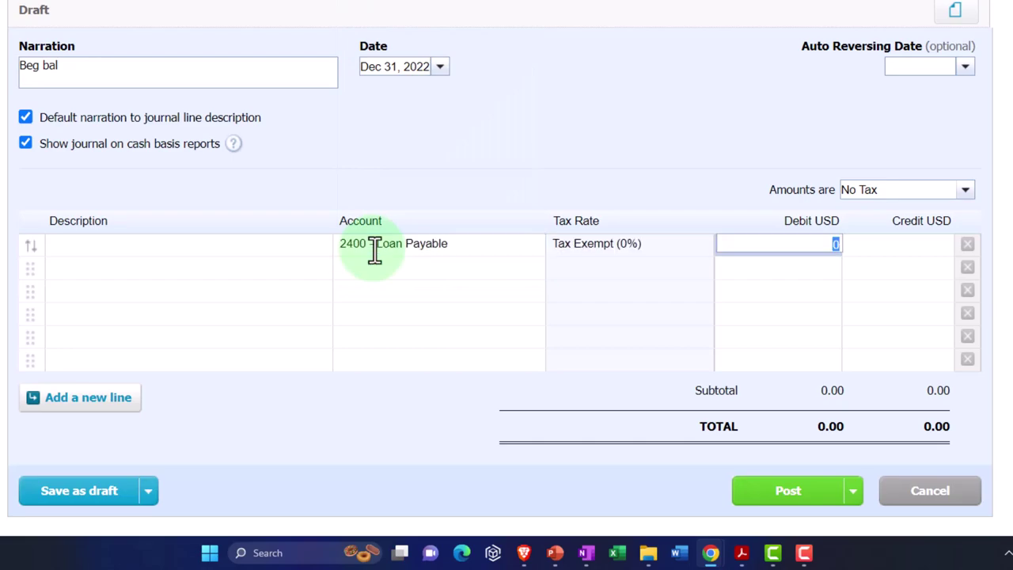
pyautogui.click(742, 553)
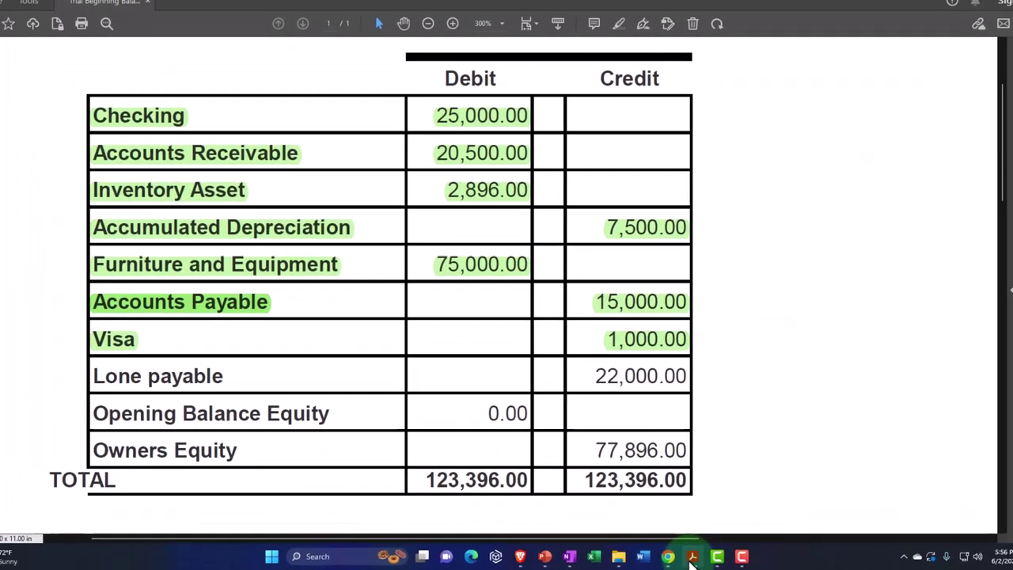
pyautogui.click(692, 557)
pyautogui.click(782, 328)
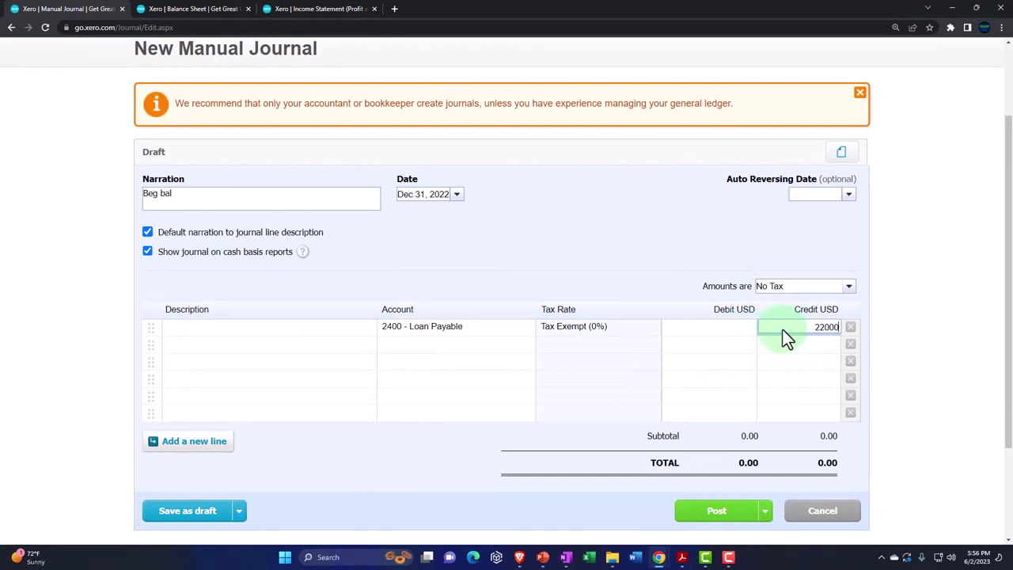
pyautogui.press('Tab')
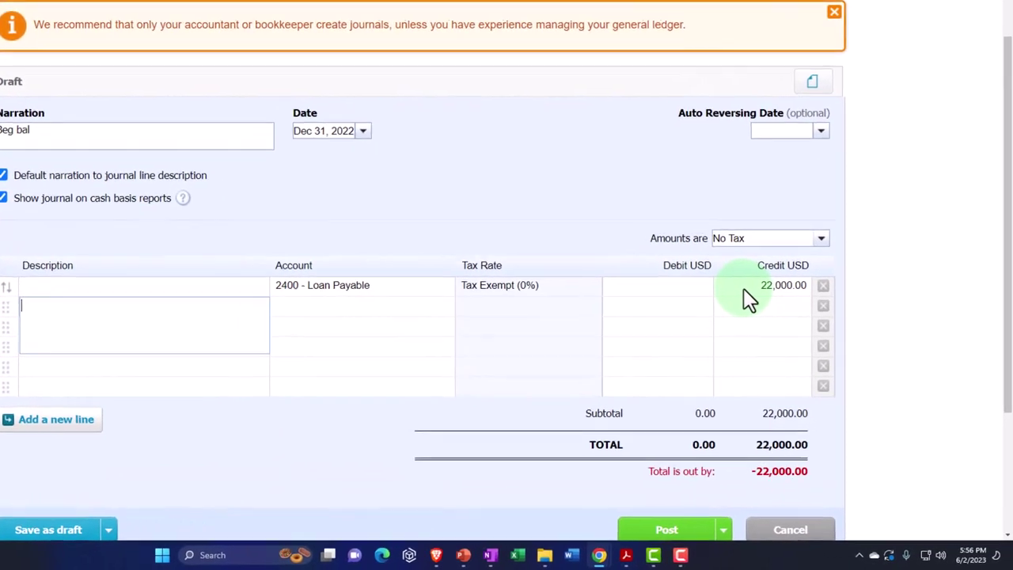
# Add a second journal line debiting 3000 - Owner's Capital with 22,000.00 and post the manual journal
pyautogui.press('Tab')
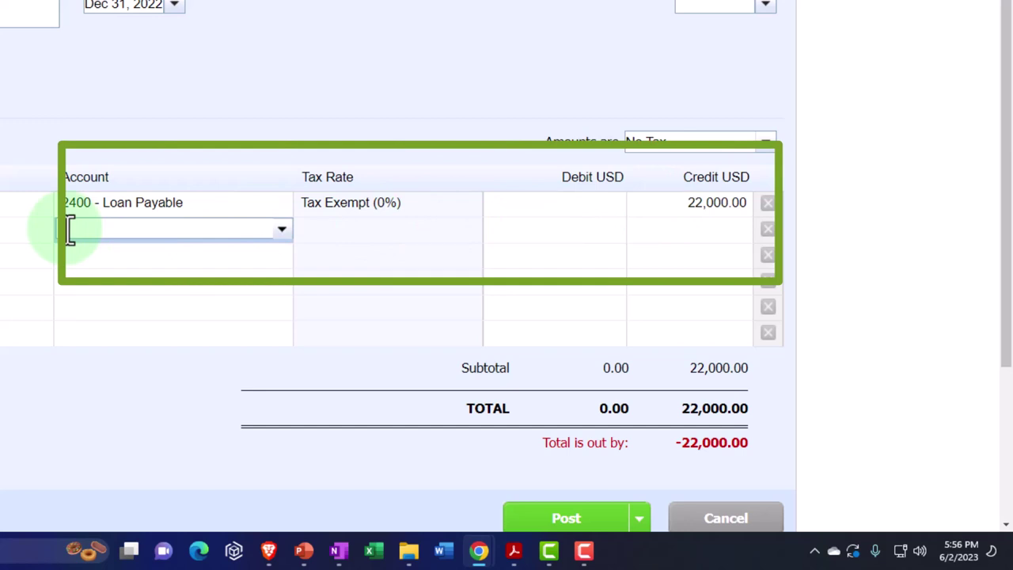
pyautogui.write('ca')
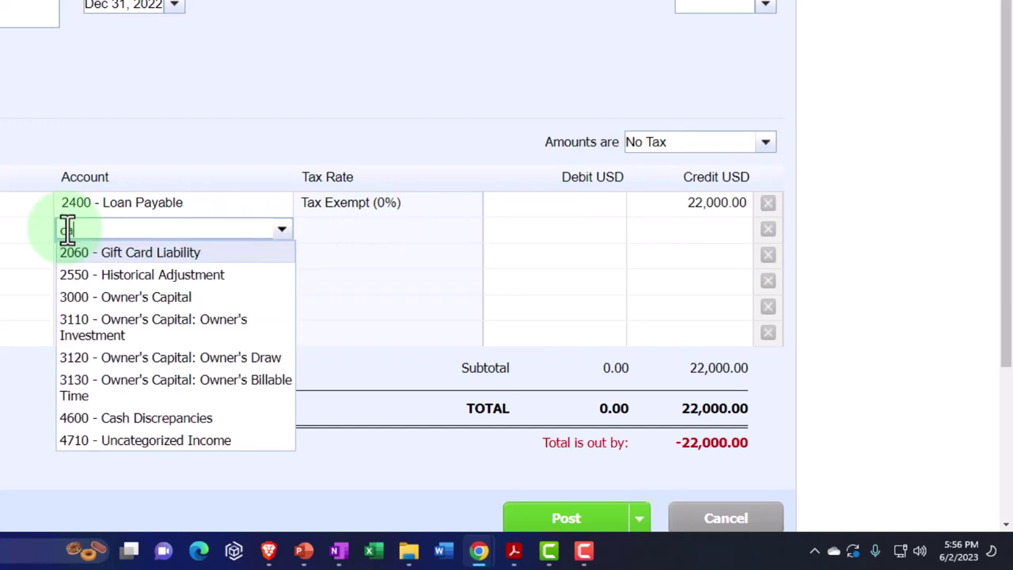
pyautogui.write('p')
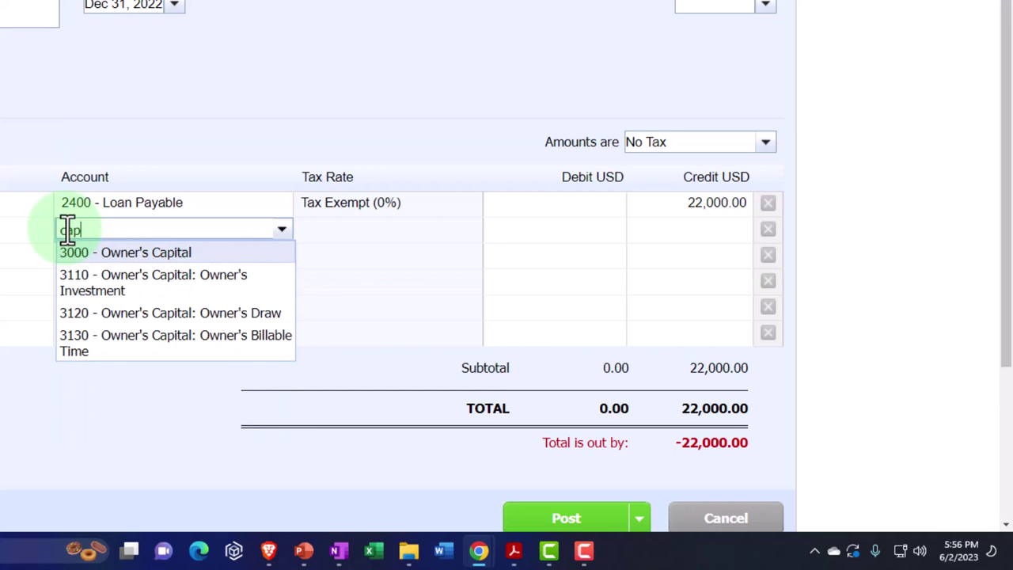
pyautogui.press('Tab')
pyautogui.press('Tab')
pyautogui.press('Tab')
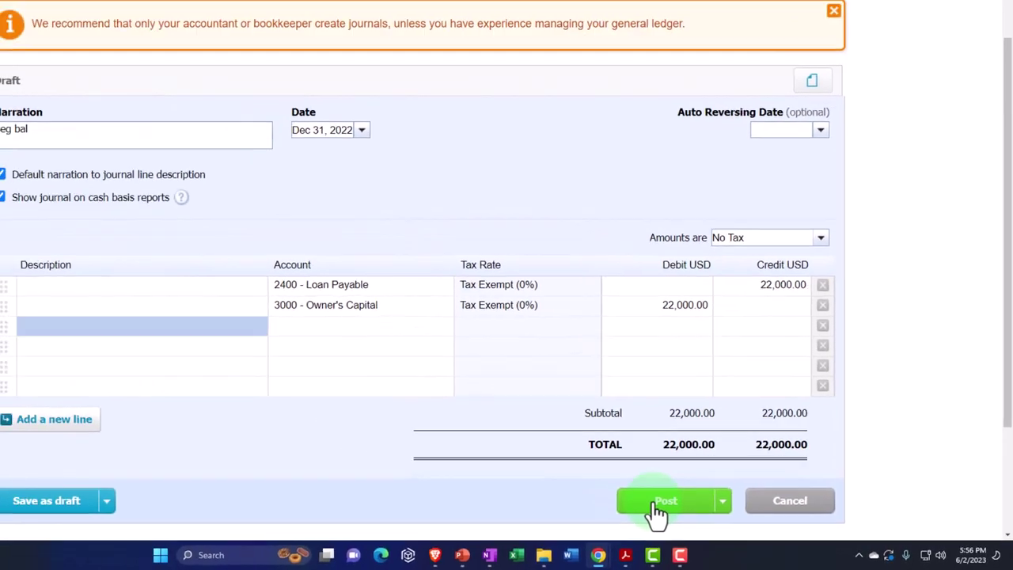
pyautogui.click(656, 504)
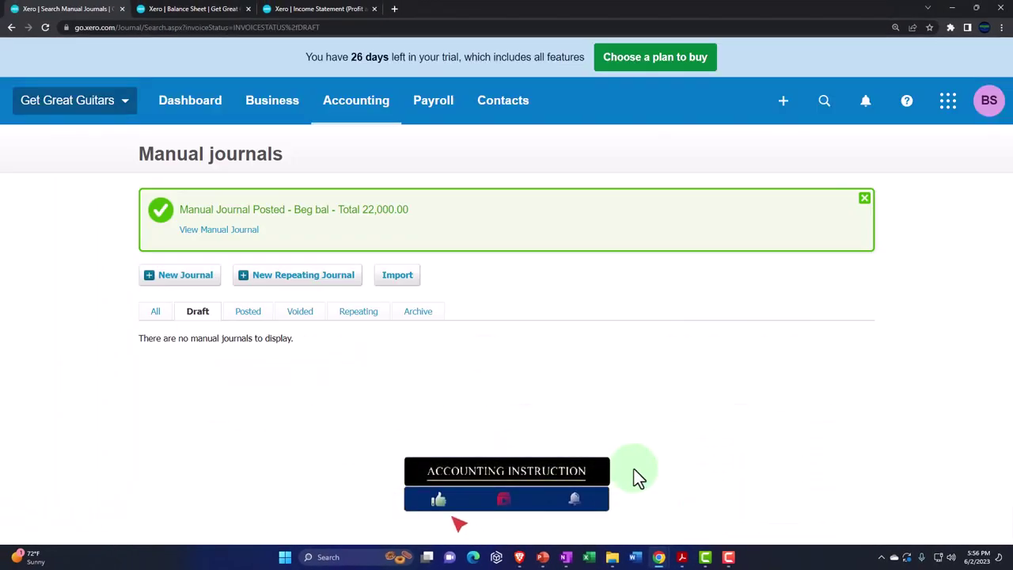
# Update the Balance Sheet report as of Dec 31, 2022 and review its loan payable and other liability balances
pyautogui.click(208, 9)
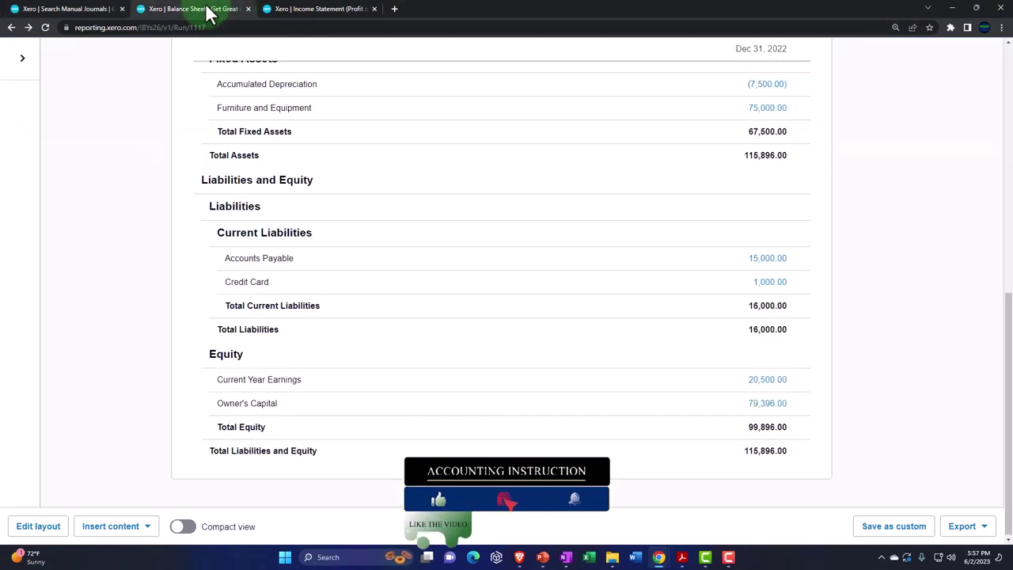
pyautogui.scroll(10, 440, 300)
pyautogui.click(799, 207)
pyautogui.hotkey('ctrl', '+')
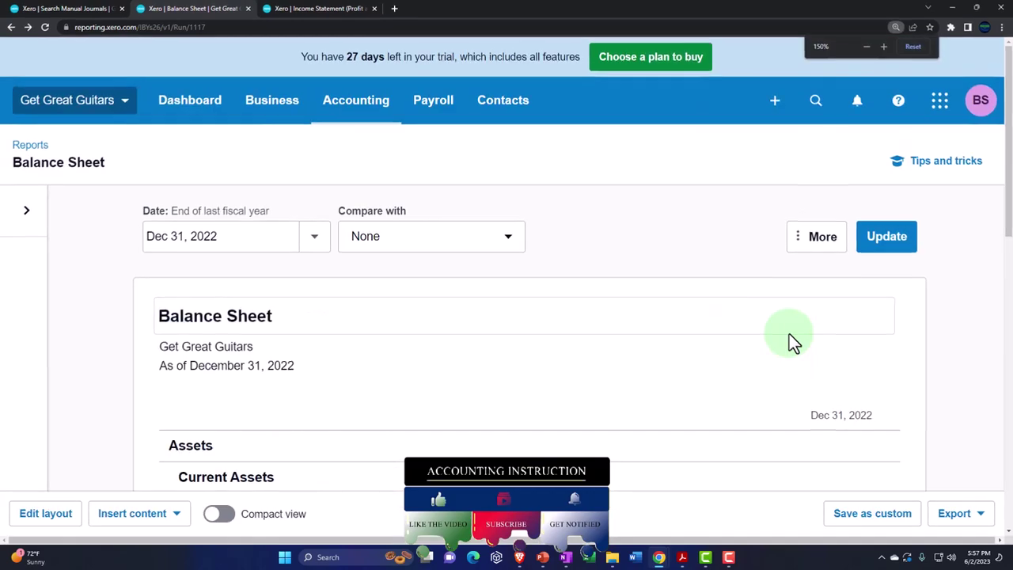
pyautogui.scroll(-4, 789, 334)
pyautogui.scroll(-5, 861, 275)
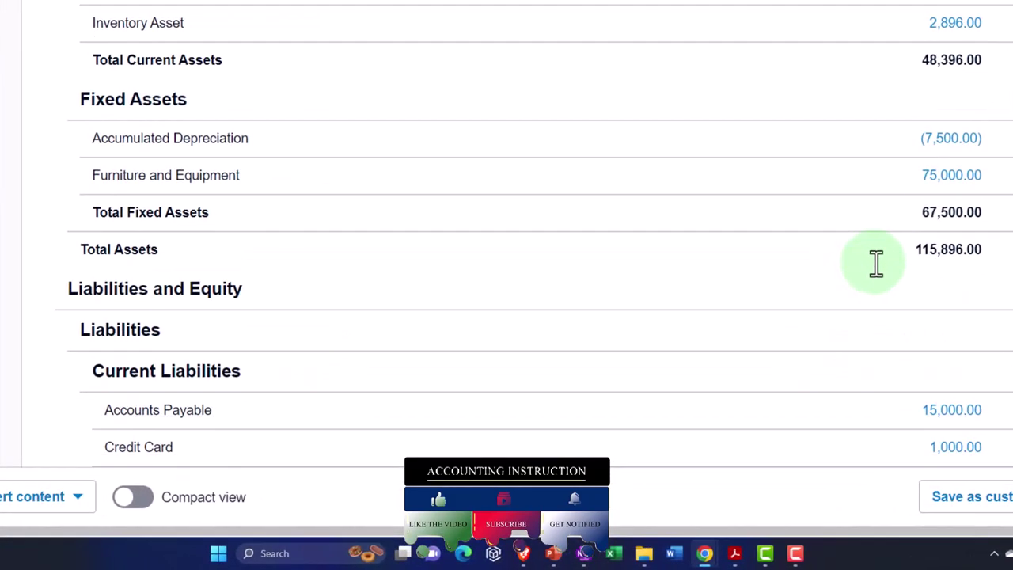
pyautogui.scroll(-3, 928, 287)
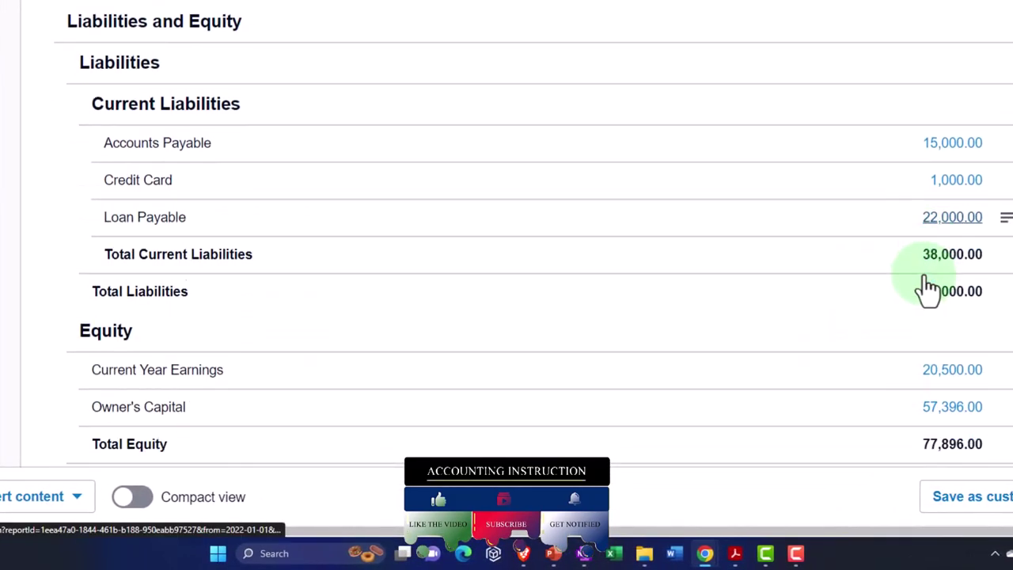
# Switch to the trial balance PDF in Acrobat Reader and arrange its window side by side with the balance sheet's browser window
pyautogui.click(734, 554)
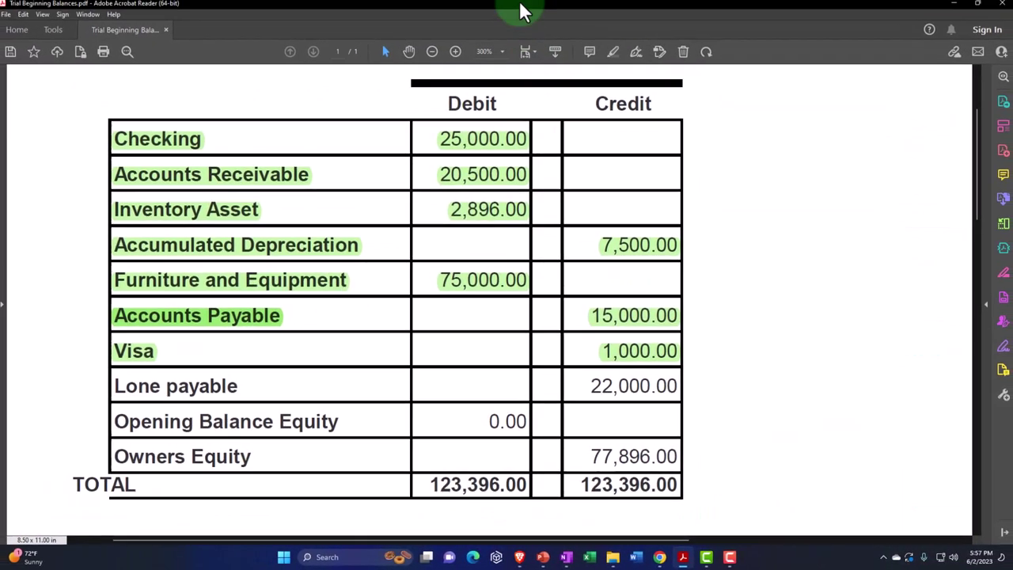
pyautogui.moveTo(520, 9); pyautogui.dragTo(684, 18)
pyautogui.moveTo(621, 13); pyautogui.dragTo(349, 22)
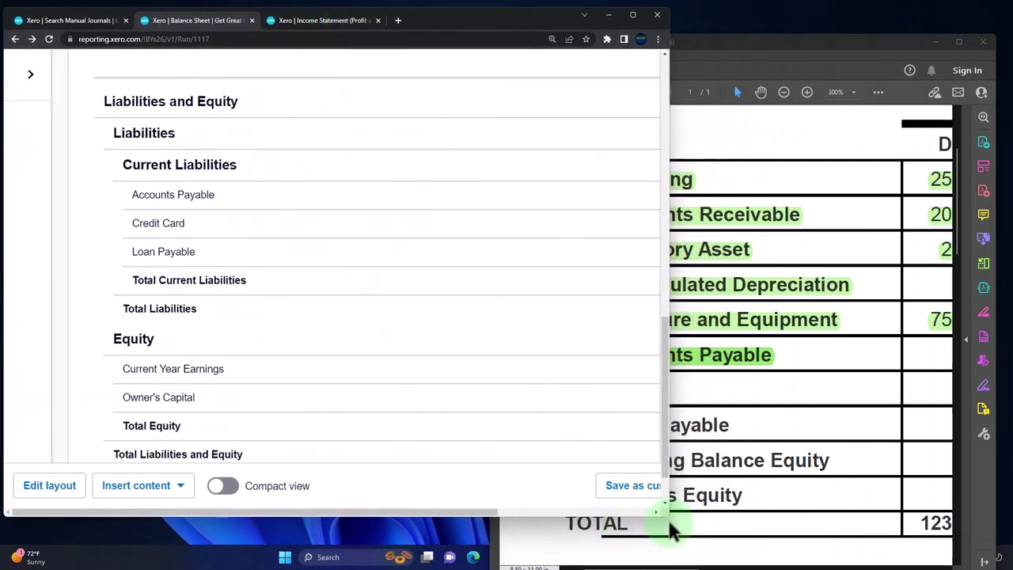
pyautogui.moveTo(668, 519); pyautogui.dragTo(492, 546)
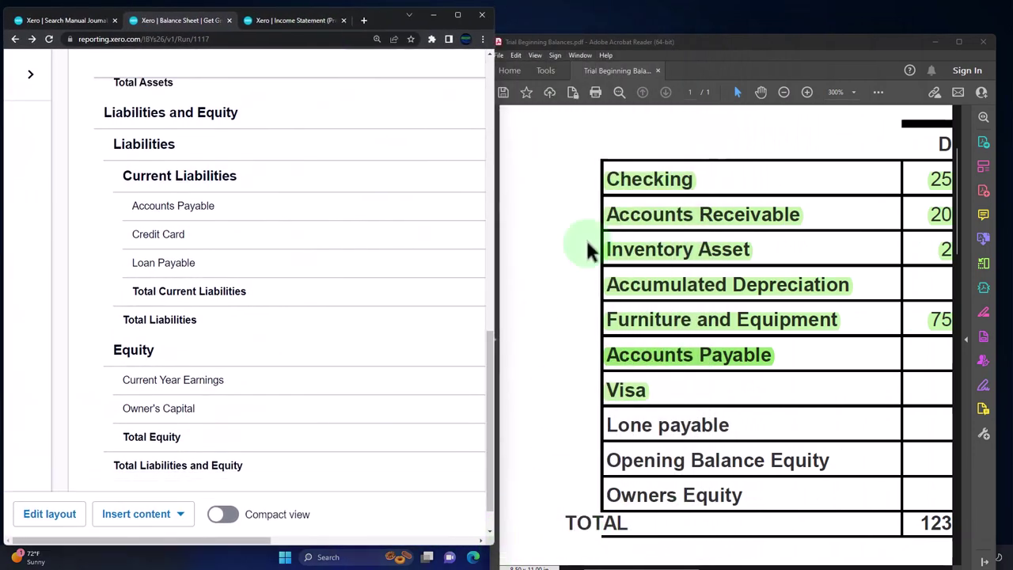
pyautogui.moveTo(749, 41); pyautogui.dragTo(746, 36)
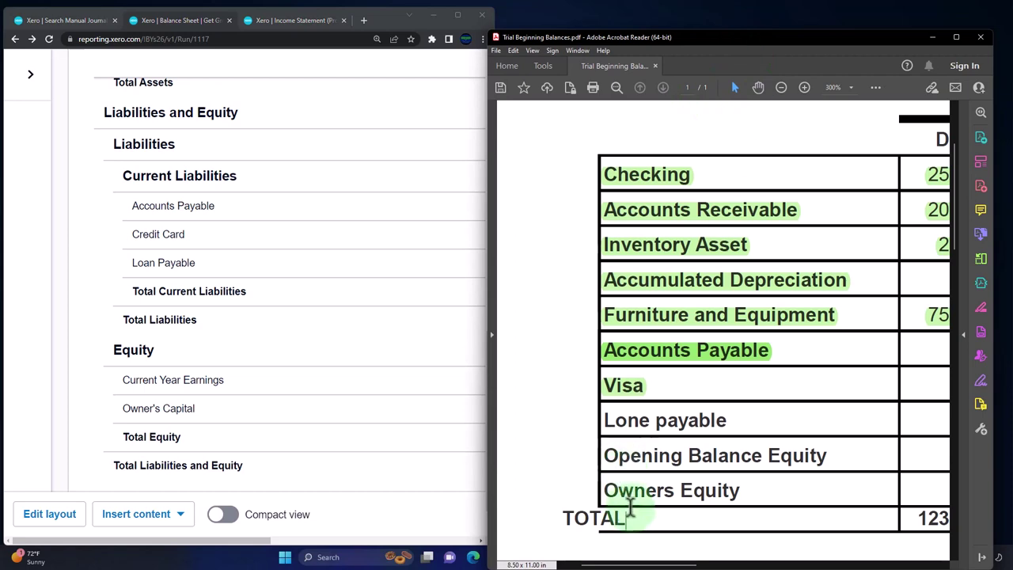
pyautogui.moveTo(641, 565); pyautogui.dragTo(709, 565)
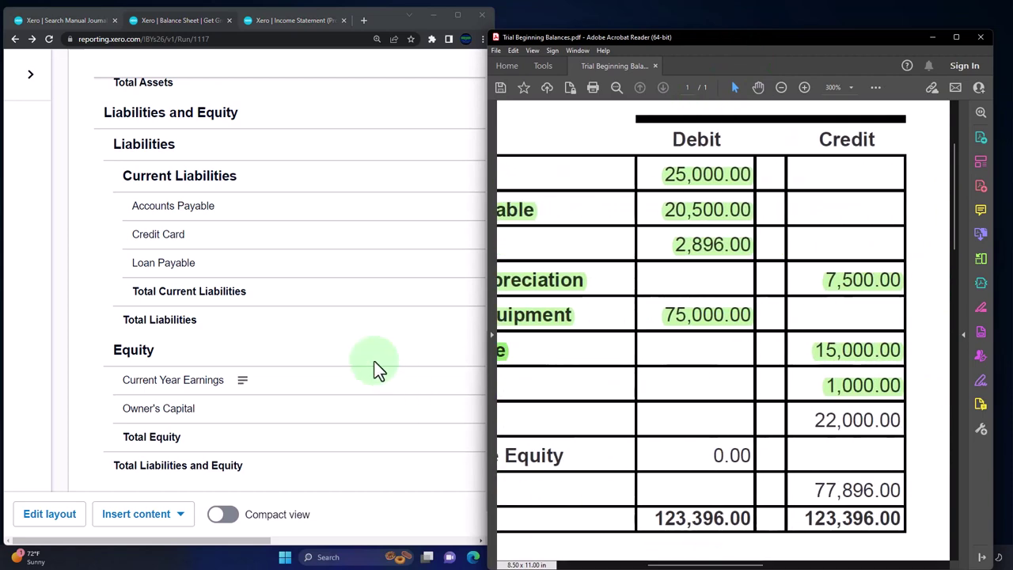
# Reduce the zoom of both documents and resize their windows to fit the balance sheet amounts beside the trial balance's debit and credit columns
pyautogui.click(79, 294)
pyautogui.hotkey('ctrl', '-')
pyautogui.hotkey('ctrl', '-')
pyautogui.hotkey('ctrl', '-')
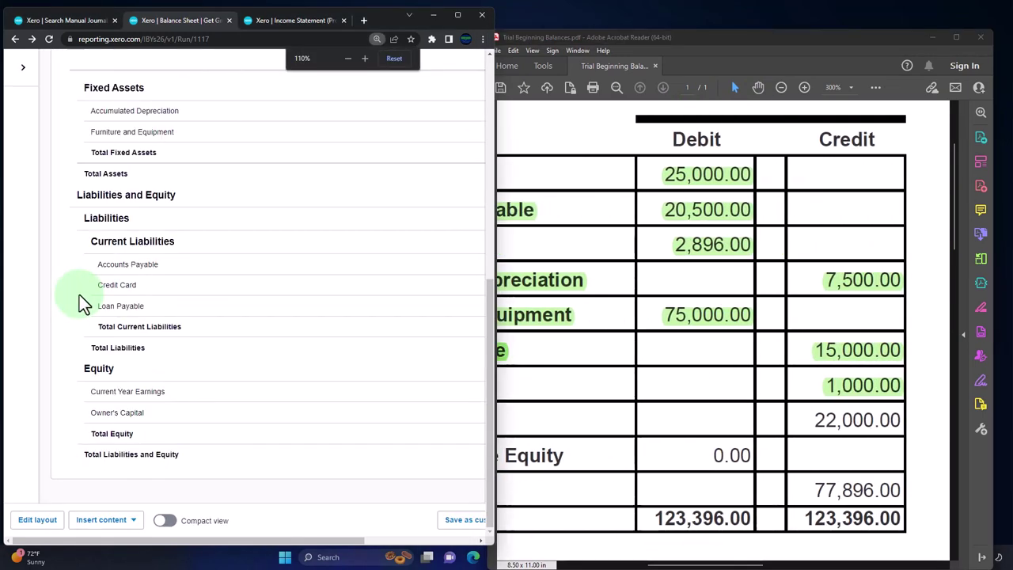
pyautogui.click(512, 383)
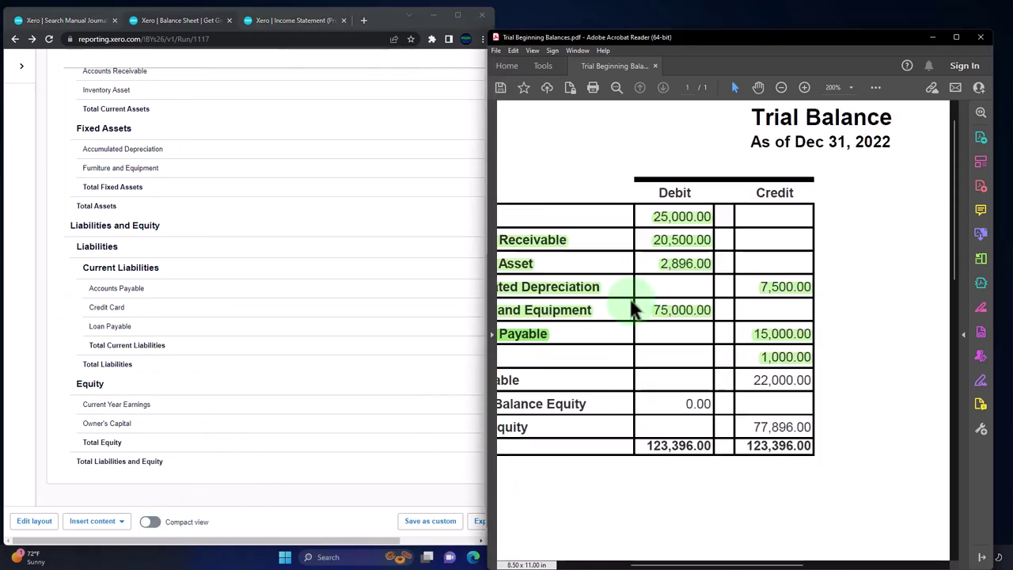
pyautogui.scroll(-1, 633, 309)
pyautogui.moveTo(690, 553); pyautogui.dragTo(639, 553)
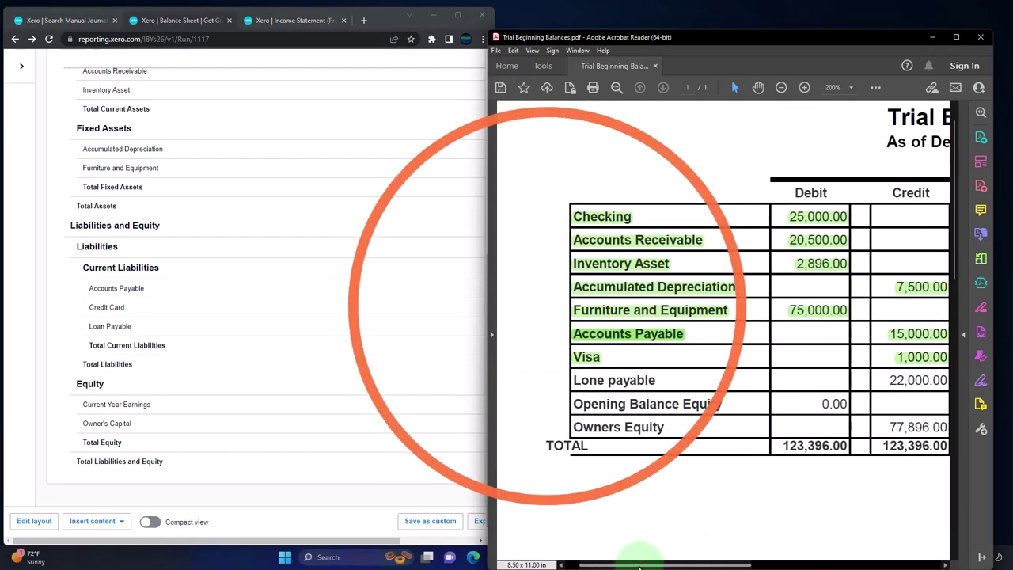
pyautogui.moveTo(488, 333); pyautogui.dragTo(584, 331)
pyautogui.moveTo(701, 564); pyautogui.dragTo(726, 564)
pyautogui.scroll(-1, 667, 498)
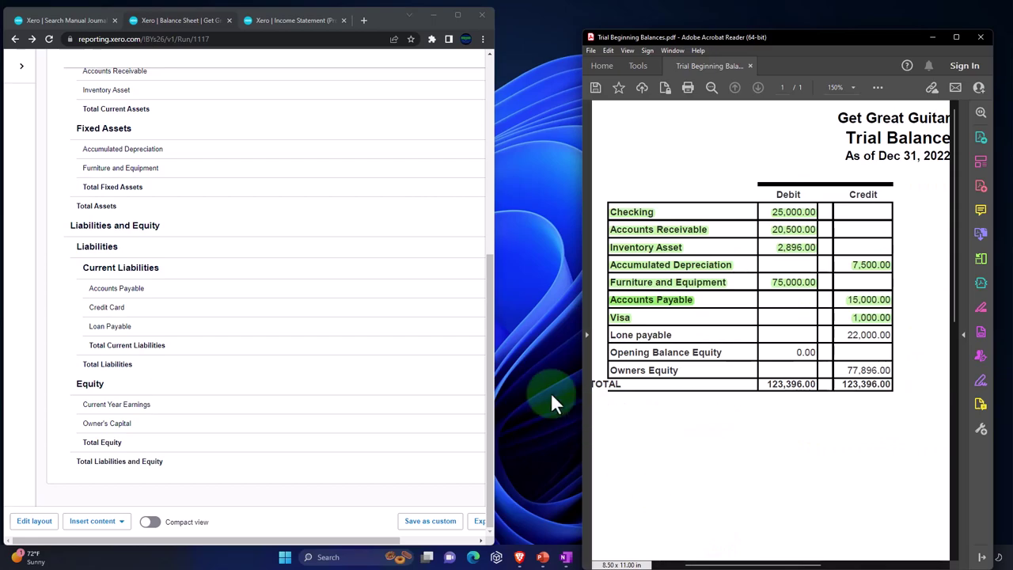
pyautogui.moveTo(492, 356); pyautogui.dragTo(583, 366)
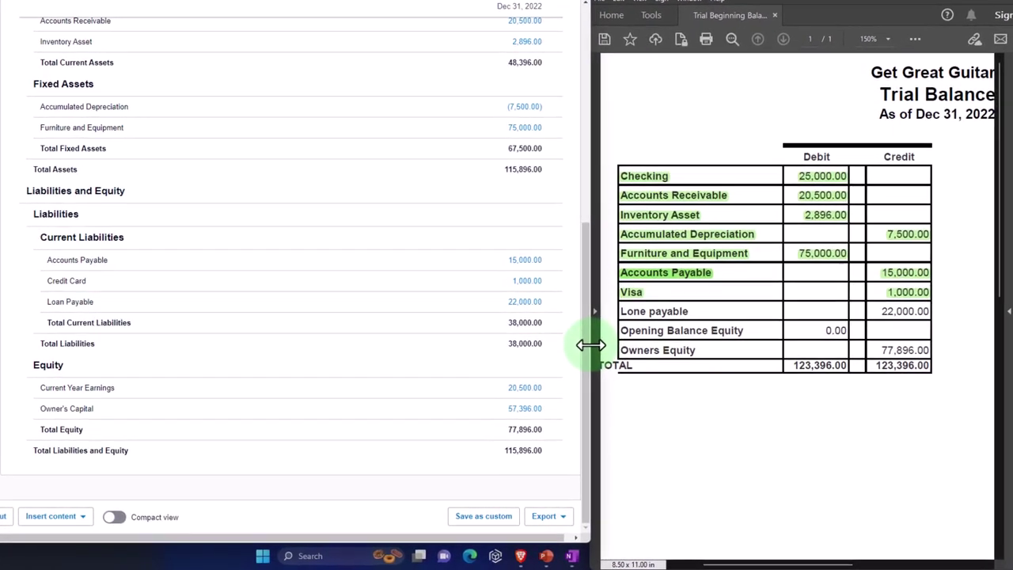
# Compare the balance sheet's asset, liability and equity amounts with the corresponding lines of the trial balance
pyautogui.scroll(3, 380, 383)
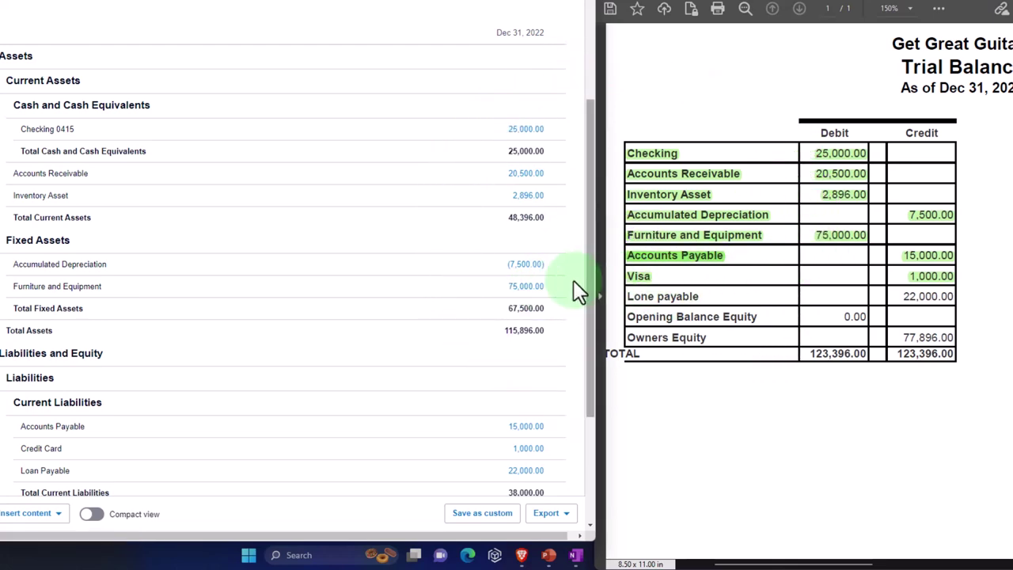
pyautogui.moveTo(907, 220)
pyautogui.mouseDown()
pyautogui.moveTo(920, 277)
pyautogui.moveTo(902, 266)
pyautogui.mouseUp()
pyautogui.scroll(-4, 537, 439)
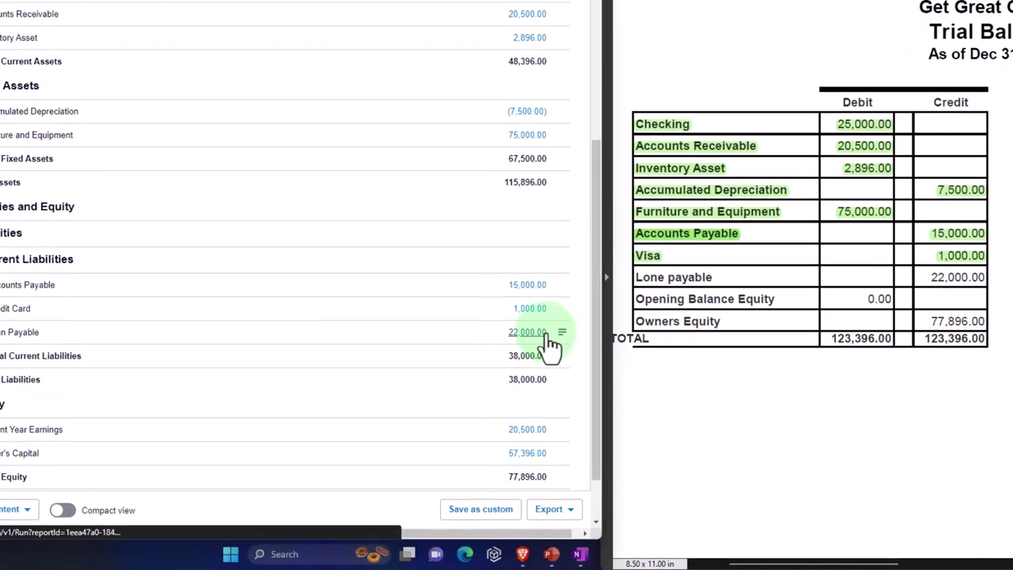
pyautogui.scroll(-1, 546, 343)
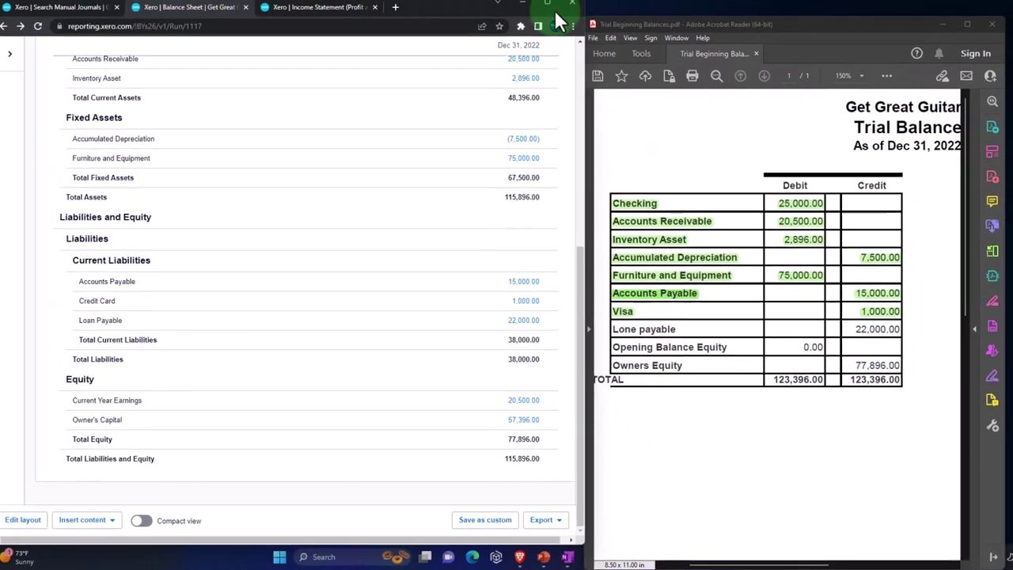
# Maximize the balance sheet's browser window and examine the equity section, including Current Year Earnings and Owner's Capital, at a larger zoom
pyautogui.click(547, 11)
pyautogui.click(602, 400)
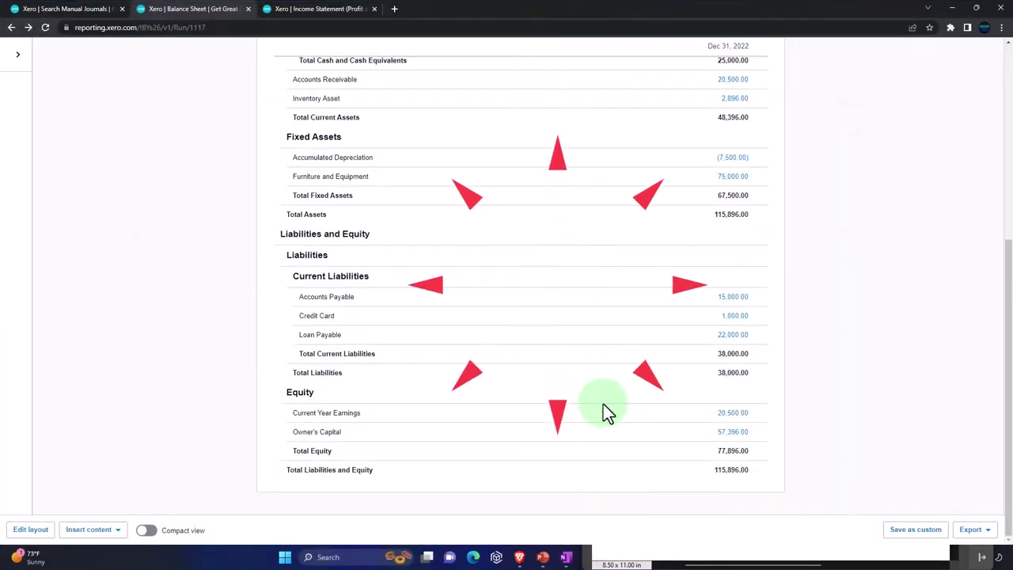
pyautogui.hotkey('ctrl', '+')
pyautogui.hotkey('ctrl', '+')
pyautogui.scroll(-2, 528, 405)
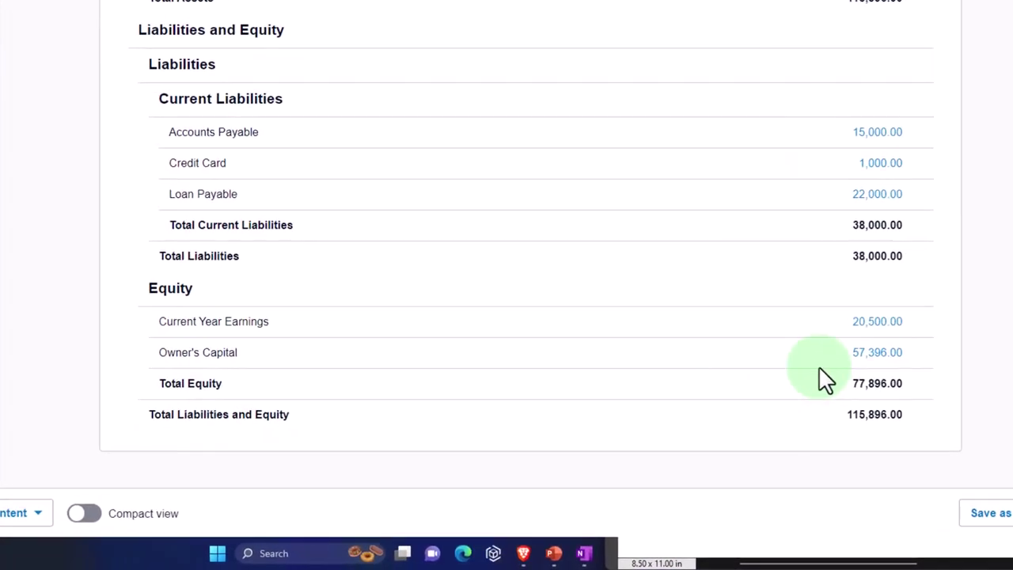